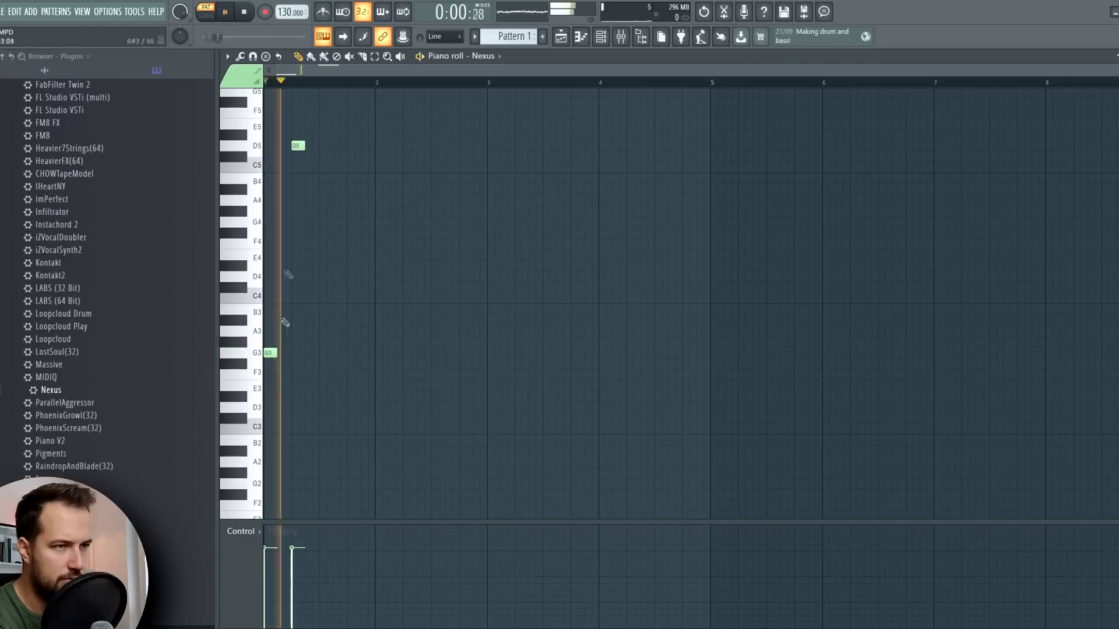
# - Extend the first bar of the Nexus melody with a G4, two D#5 and a closing D5 note, auditioning it between additions
pyautogui.press('space')
pyautogui.press('space')
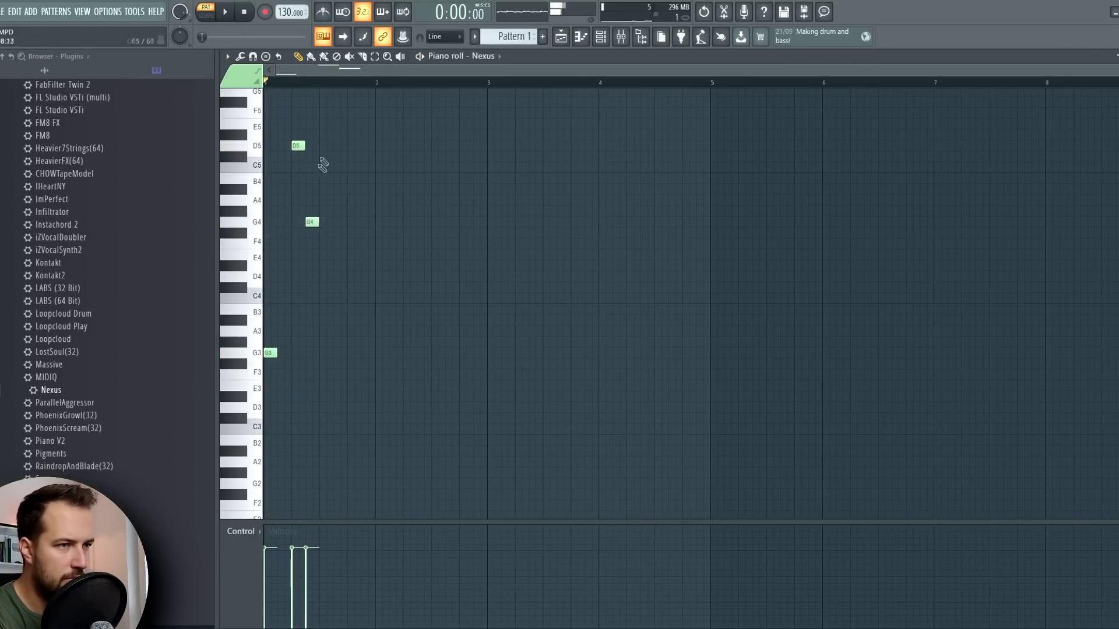
pyautogui.press('space')
pyautogui.press('space')
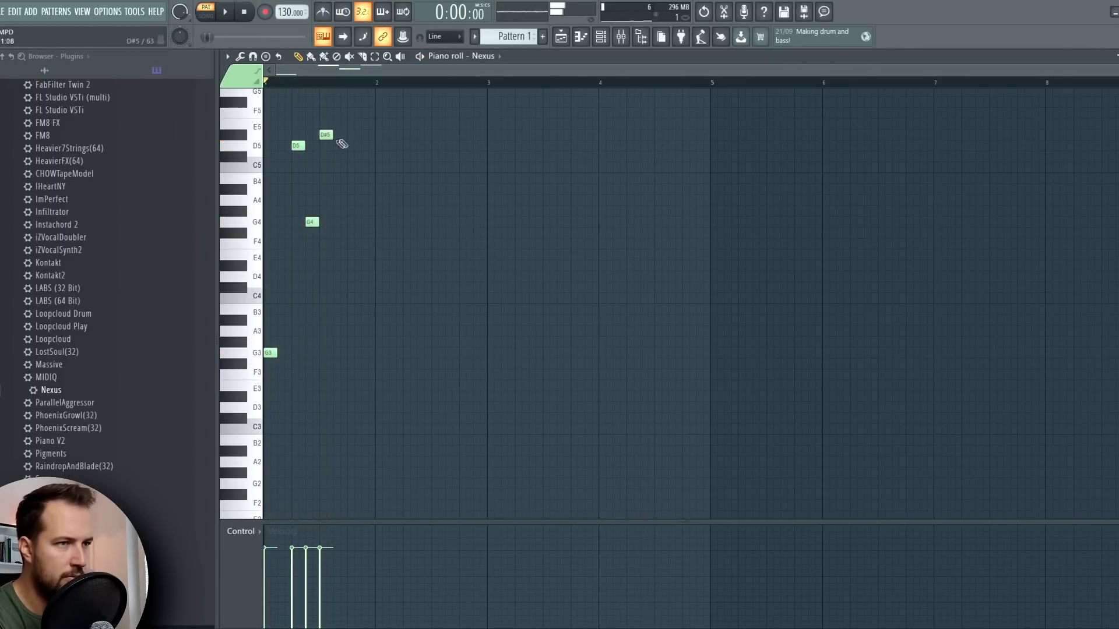
pyautogui.moveTo(338, 126); pyautogui.dragTo(365, 145)
pyautogui.press('space')
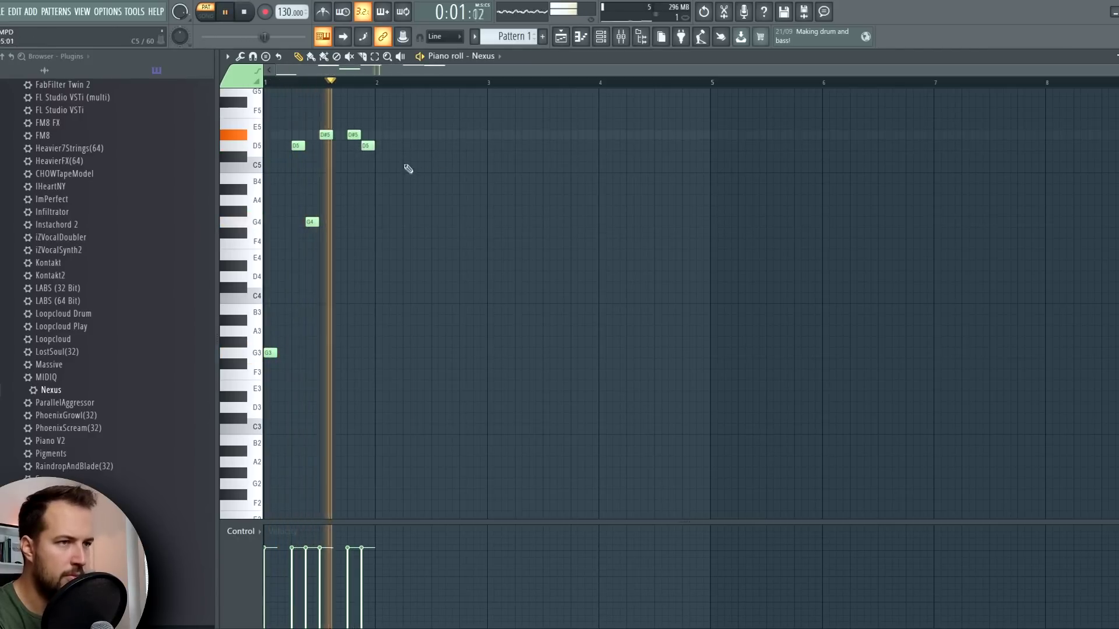
# - Repeat the first bar's melody in bar 2, starting on G3, and play it back
pyautogui.press('space')
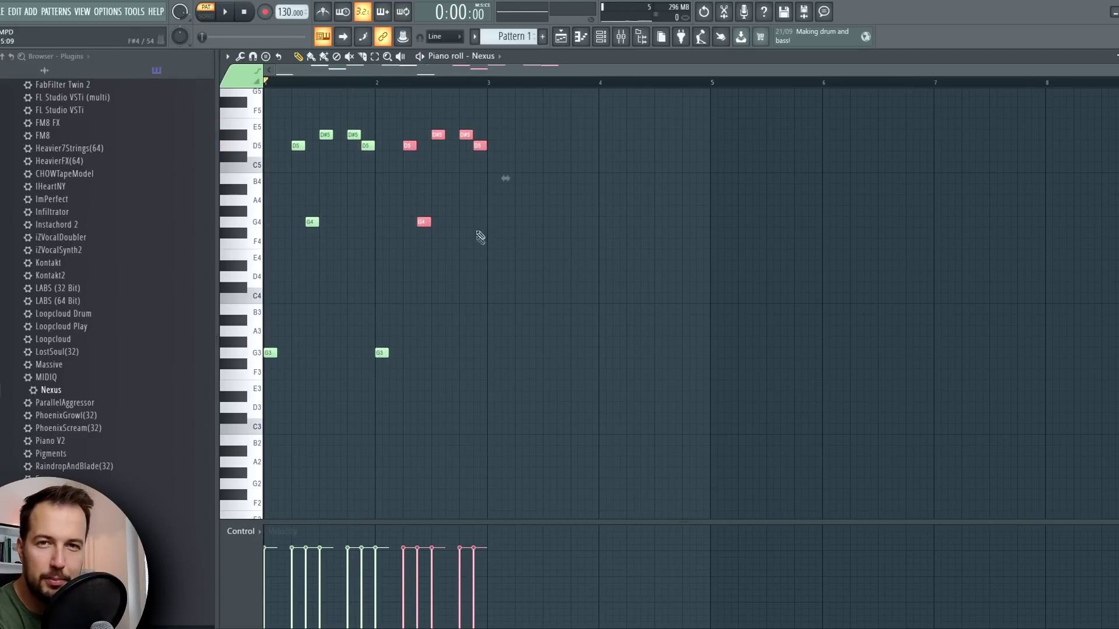
pyautogui.keyDown('ctrl'); pyautogui.click(412, 262); pyautogui.keyUp('ctrl')
pyautogui.press('space')
pyautogui.scroll(2, 430, 161)
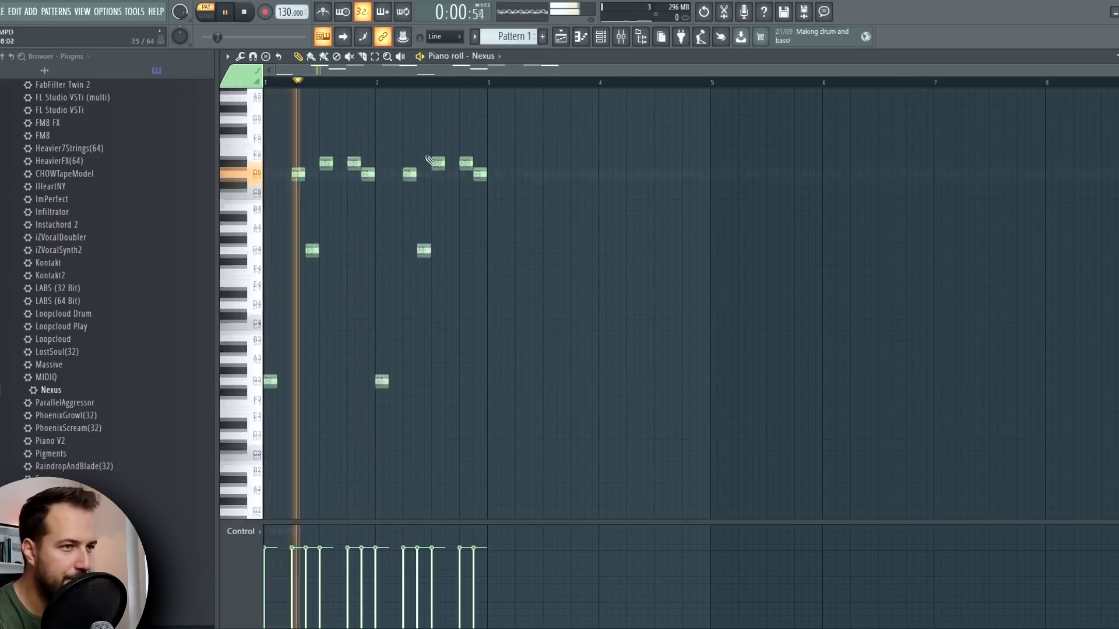
# - Add a G5 note in the second half of bar 2 and play the melody from the start of that bar
pyautogui.press('space')
pyautogui.moveTo(448, 178); pyautogui.dragTo(446, 157)
pyautogui.click(377, 82)
pyautogui.press('space')
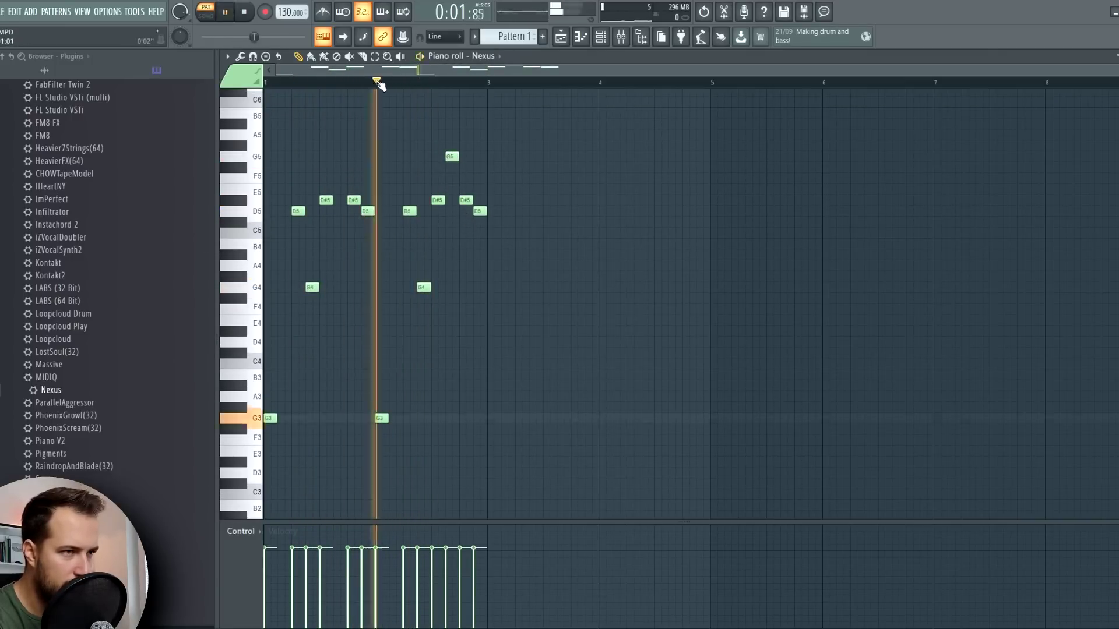
pyautogui.press('space')
# - Start bar 3 with a D#3 note and copy the first bar's upper notes into it
pyautogui.click(494, 462)
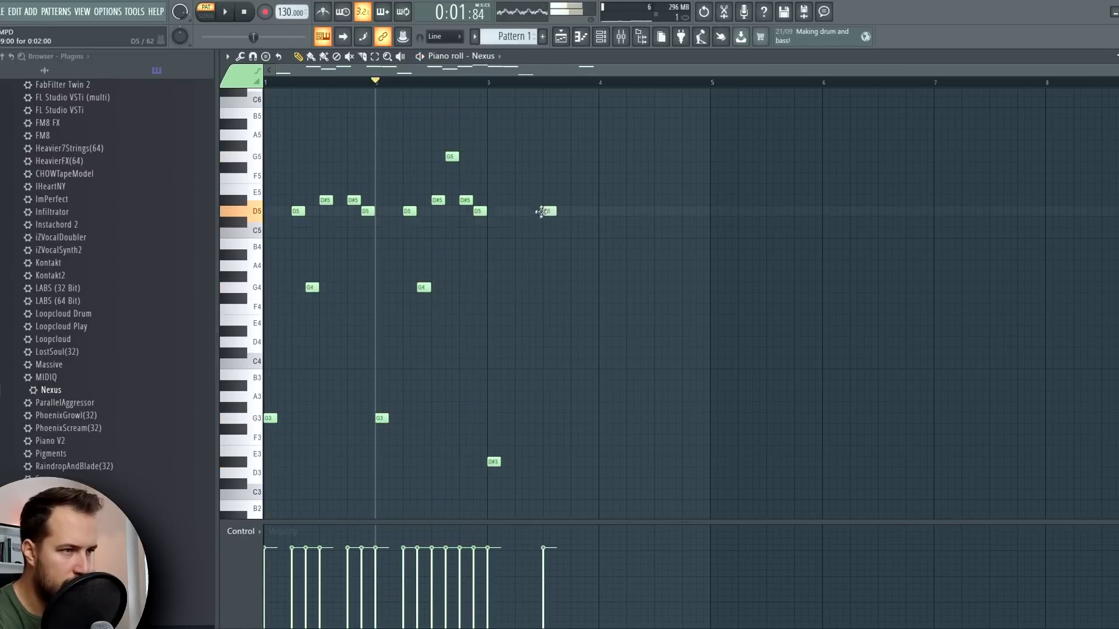
pyautogui.moveTo(381, 174); pyautogui.dragTo(291, 250)
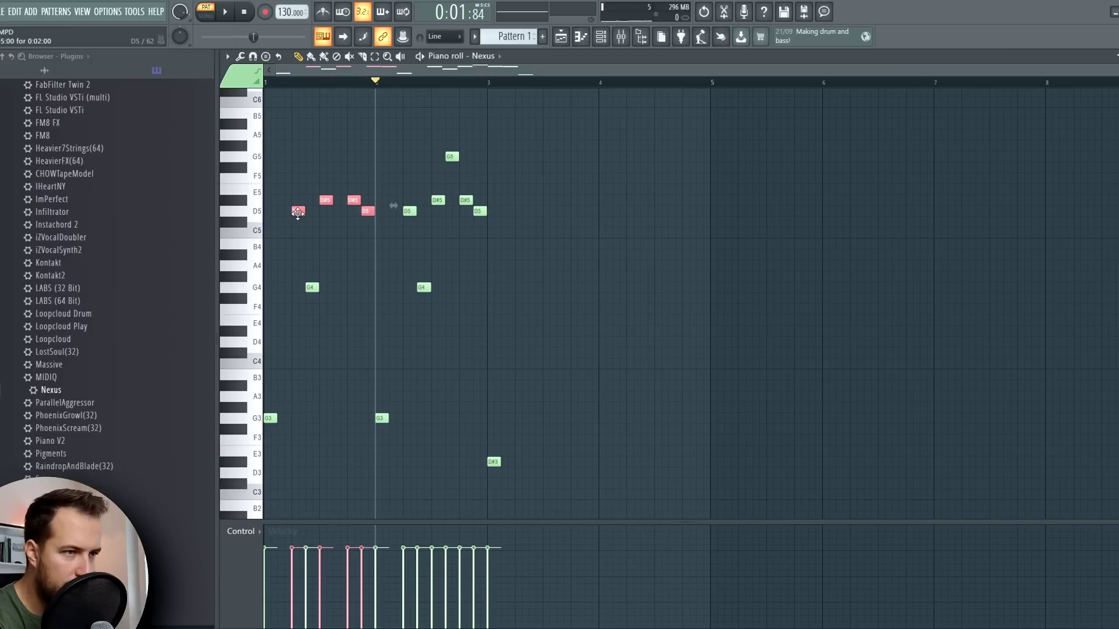
pyautogui.hotkey('ctrl', 'b')
pyautogui.moveTo(382, 153); pyautogui.dragTo(276, 345)
pyautogui.moveTo(393, 244); pyautogui.dragTo(819, 244)
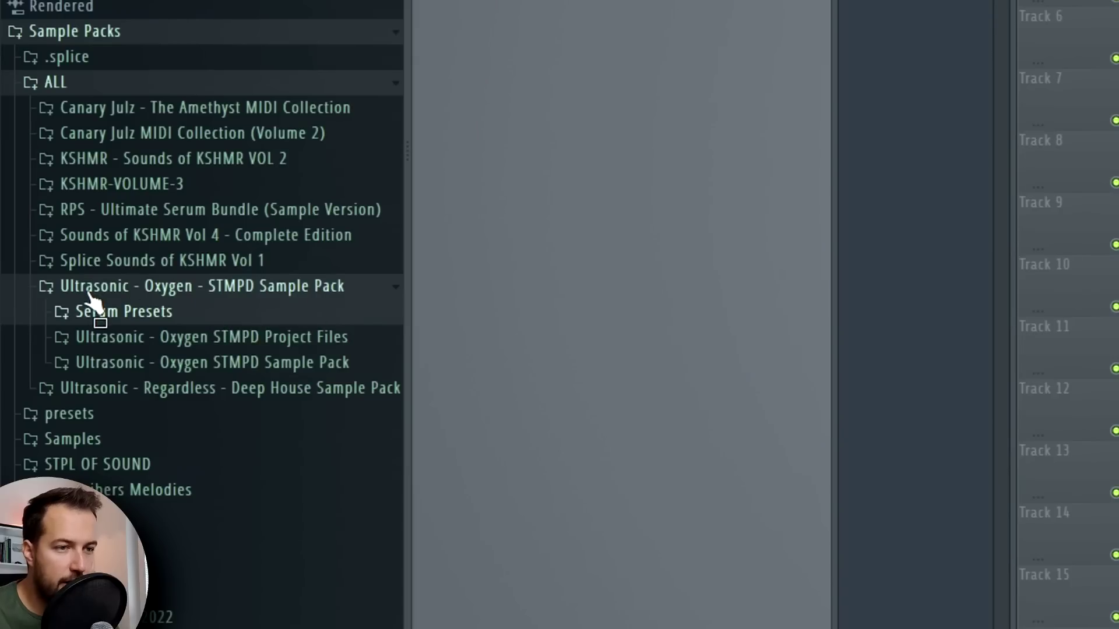
# - Browse the Ultrasonic - Oxygen STMPD Sample Pack to its kicks and load Kick 05 into the Kick channel
pyautogui.click(193, 314)
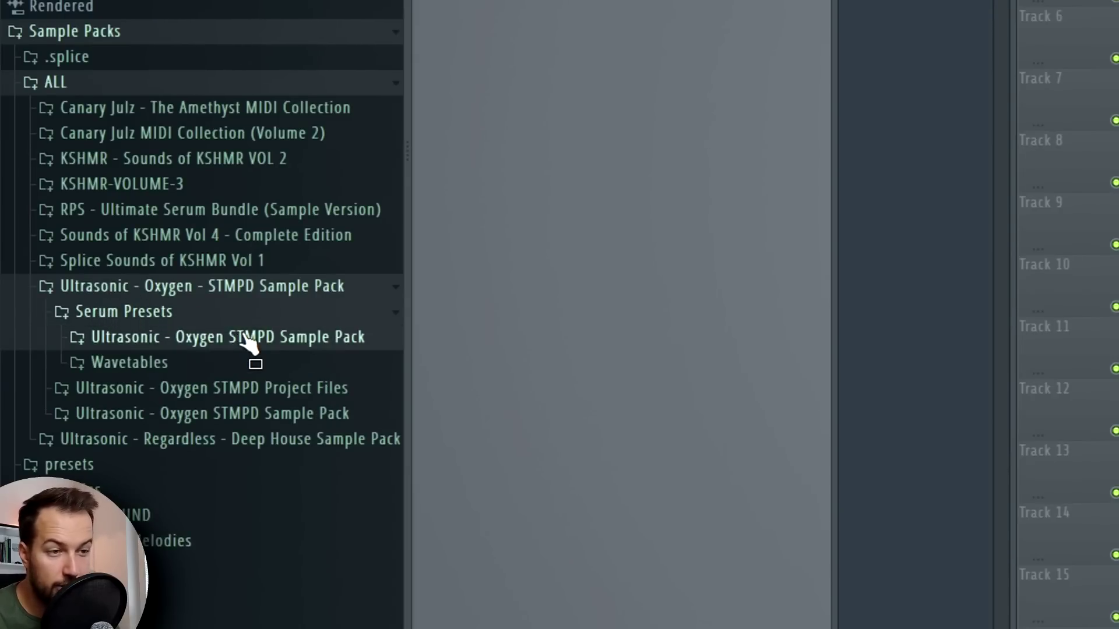
pyautogui.click(246, 339)
pyautogui.click(268, 515)
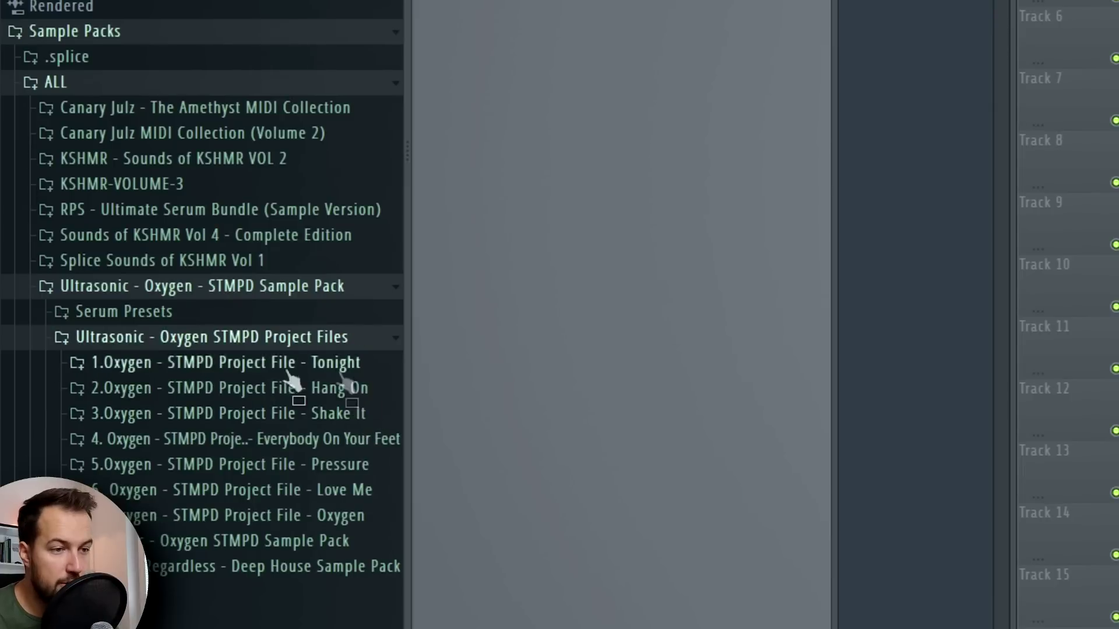
pyautogui.click(219, 336)
pyautogui.click(229, 362)
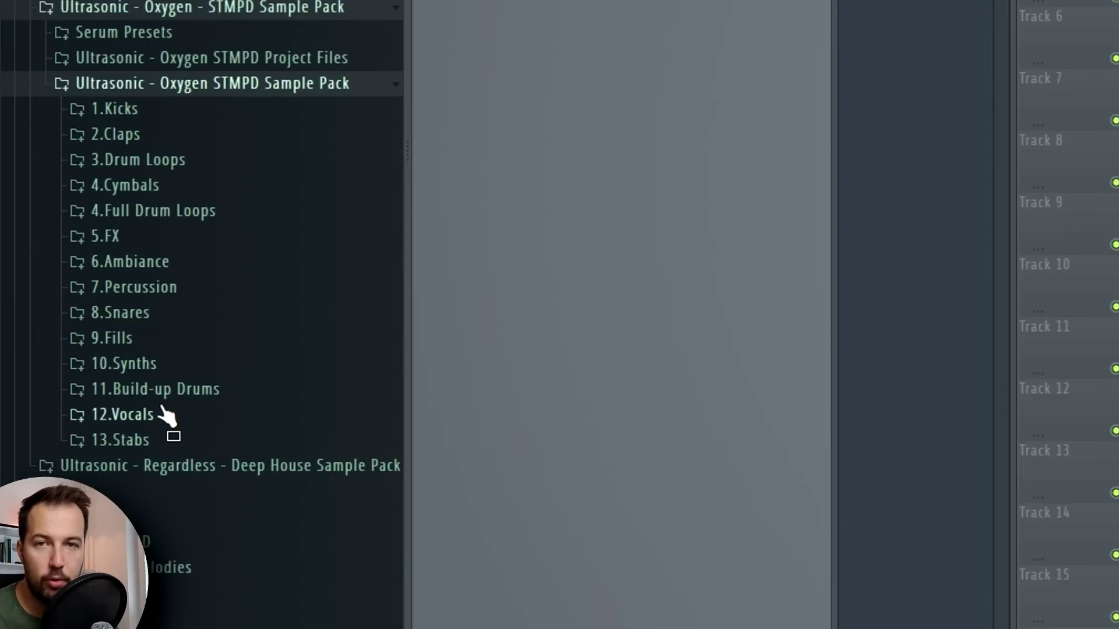
pyautogui.click(166, 113)
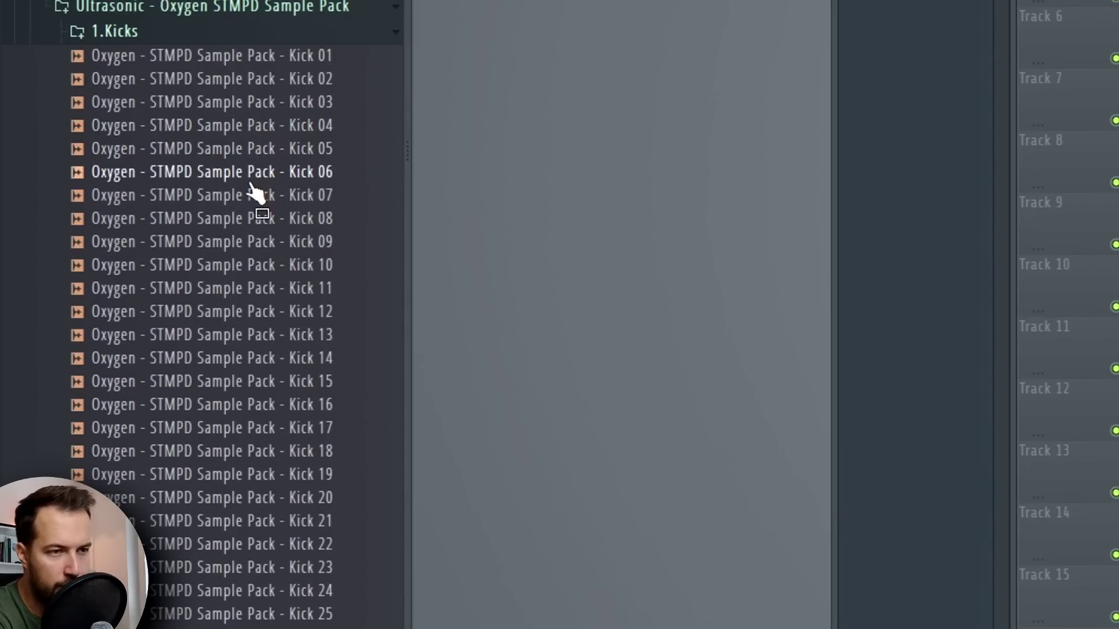
pyautogui.click(252, 151)
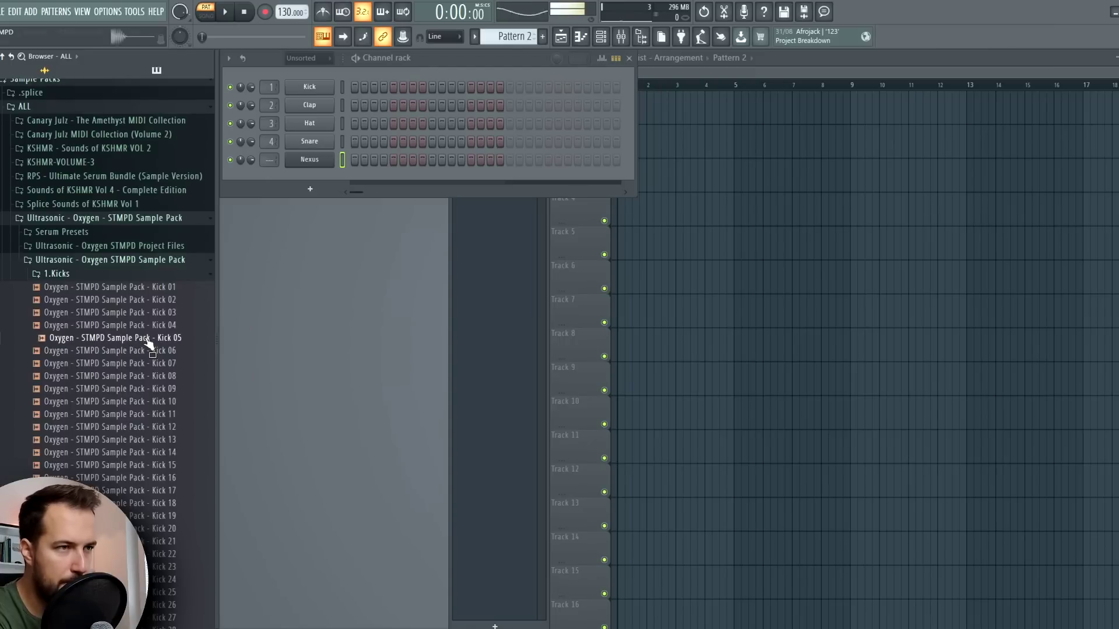
pyautogui.moveTo(147, 341); pyautogui.dragTo(338, 92)
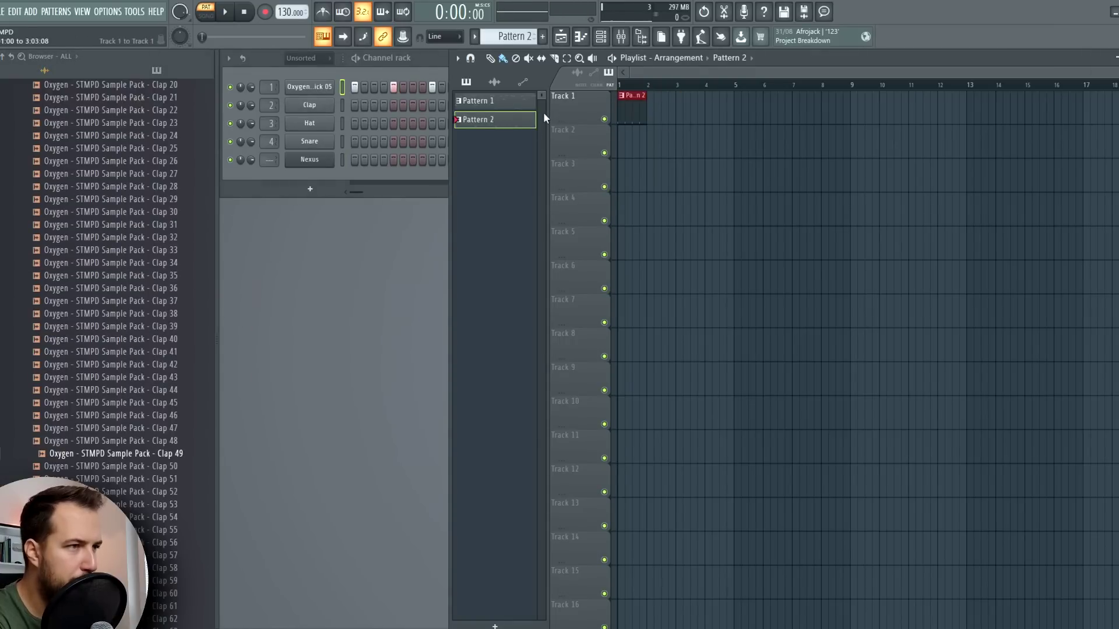
# - Repeat the Pattern 2 clip on Track 1 of the playlist so it fills four bars
pyautogui.hotkey('ctrl', 'b')
pyautogui.hotkey('ctrl', 'b')
pyautogui.hotkey('ctrl', 'b')
pyautogui.hotkey('ctrl', 'd')
# - Audition the hi-hats in the pack's Cymbals folder and load Hi-Hat 09 and Hi-Hat 10 into channels 2 and 3
pyautogui.scroll(10, 90, 200)
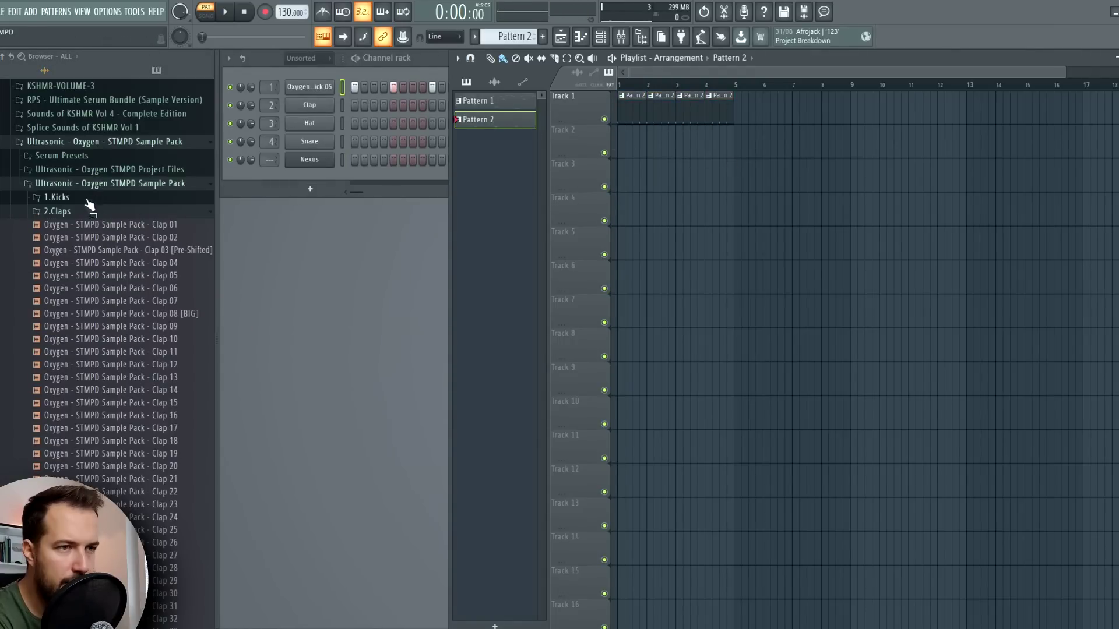
pyautogui.click(78, 210)
pyautogui.click(77, 315)
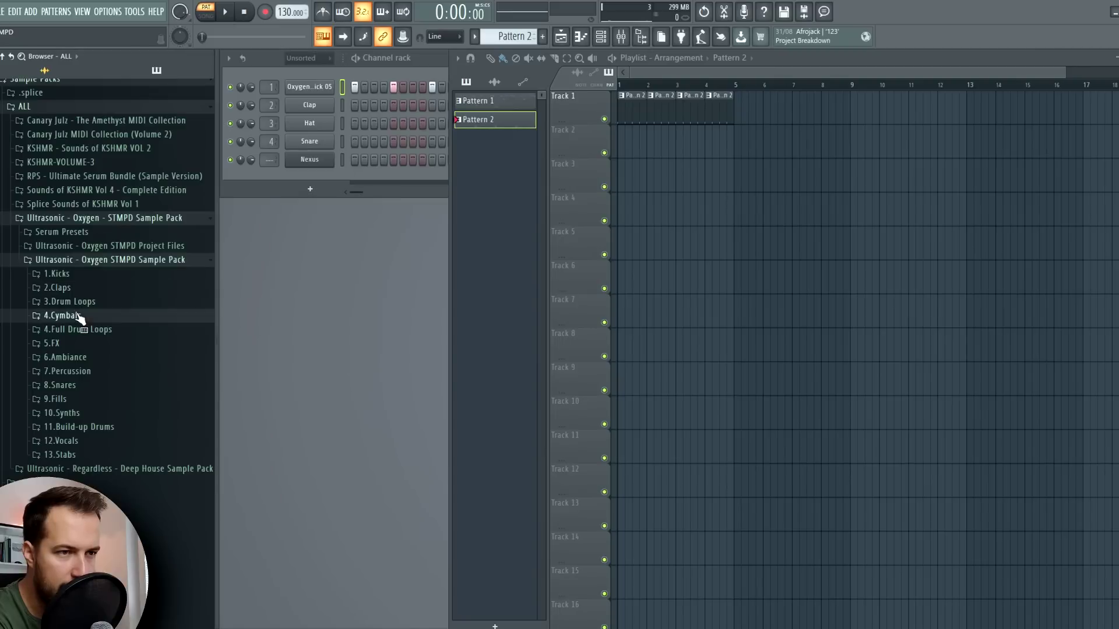
pyautogui.click(107, 344)
pyautogui.click(97, 354)
pyautogui.click(108, 378)
pyautogui.click(114, 420)
pyautogui.click(135, 456)
pyautogui.click(138, 418)
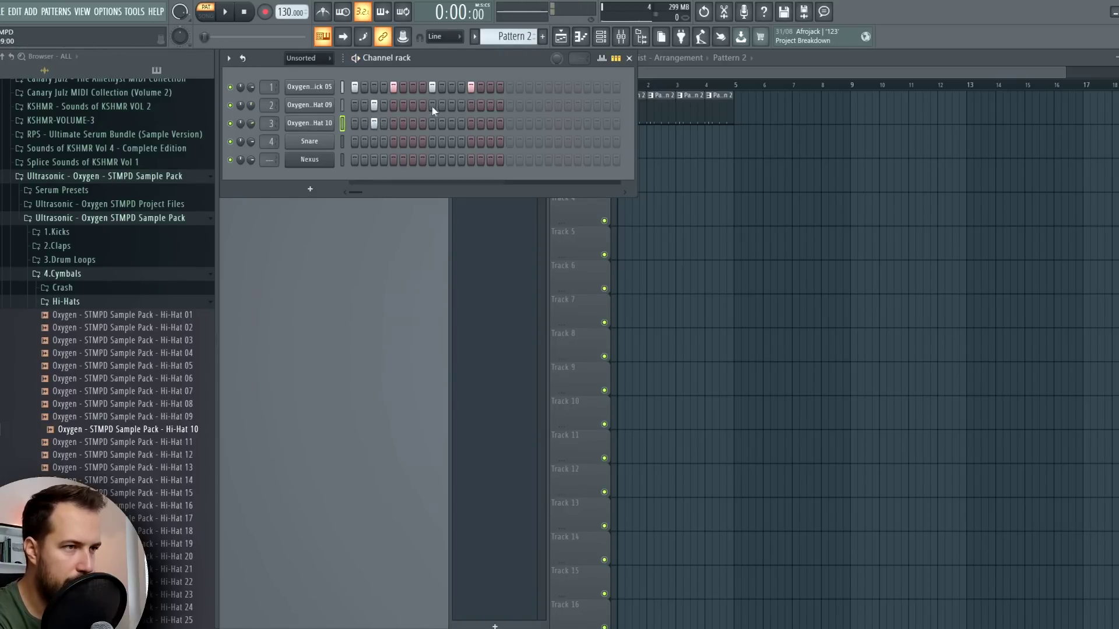
# - Add Hi-Hat 09 on step 11 and Hi-Hat 10 on steps 7, 11 and 15 of the drum pattern, and play it back
pyautogui.click(412, 123)
pyautogui.click(451, 105)
pyautogui.click(451, 122)
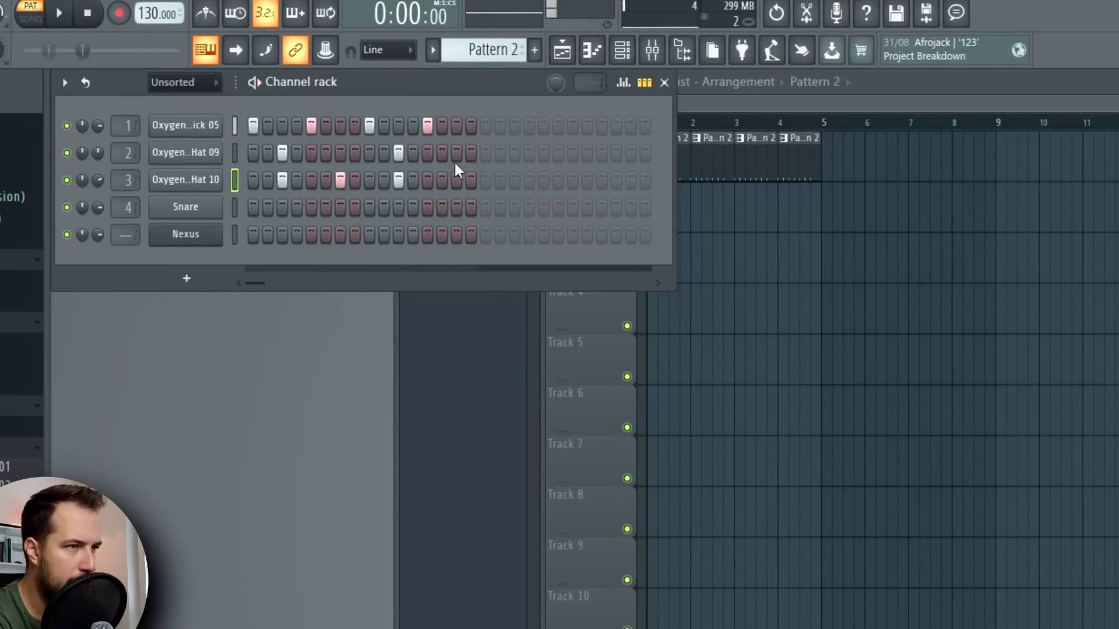
pyautogui.press('space')
pyautogui.click(456, 179)
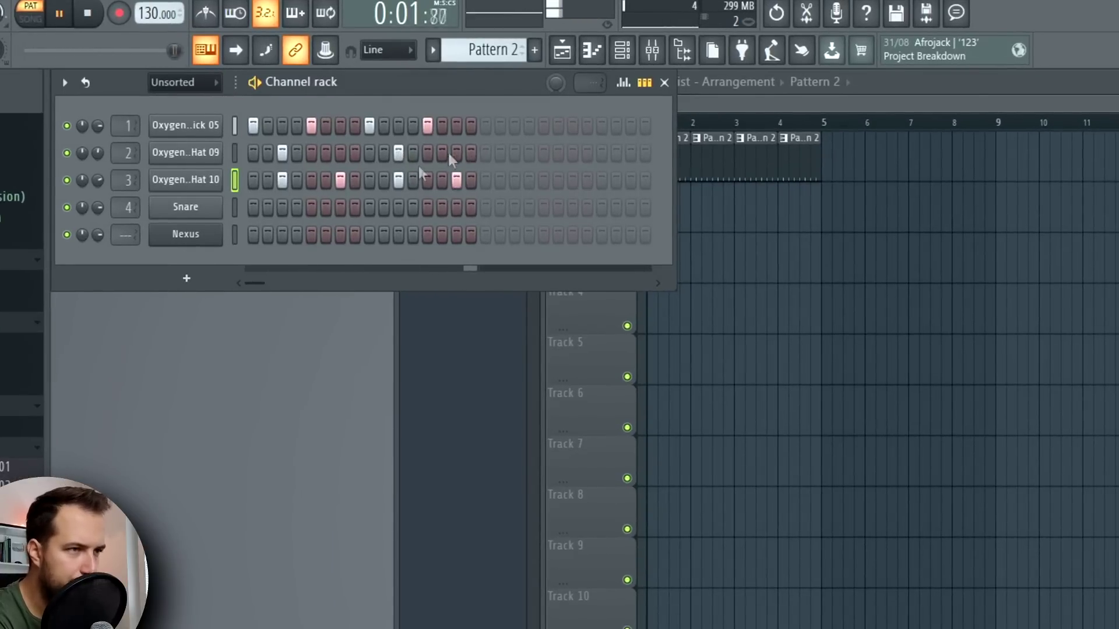
pyautogui.click(178, 179)
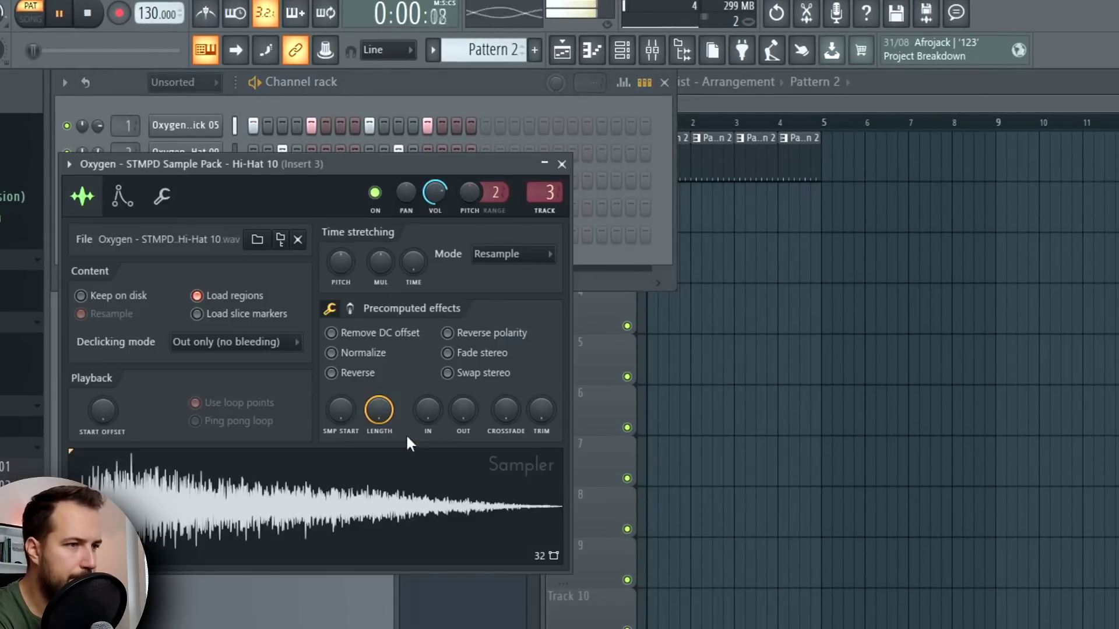
pyautogui.click(561, 165)
pyautogui.press('space')
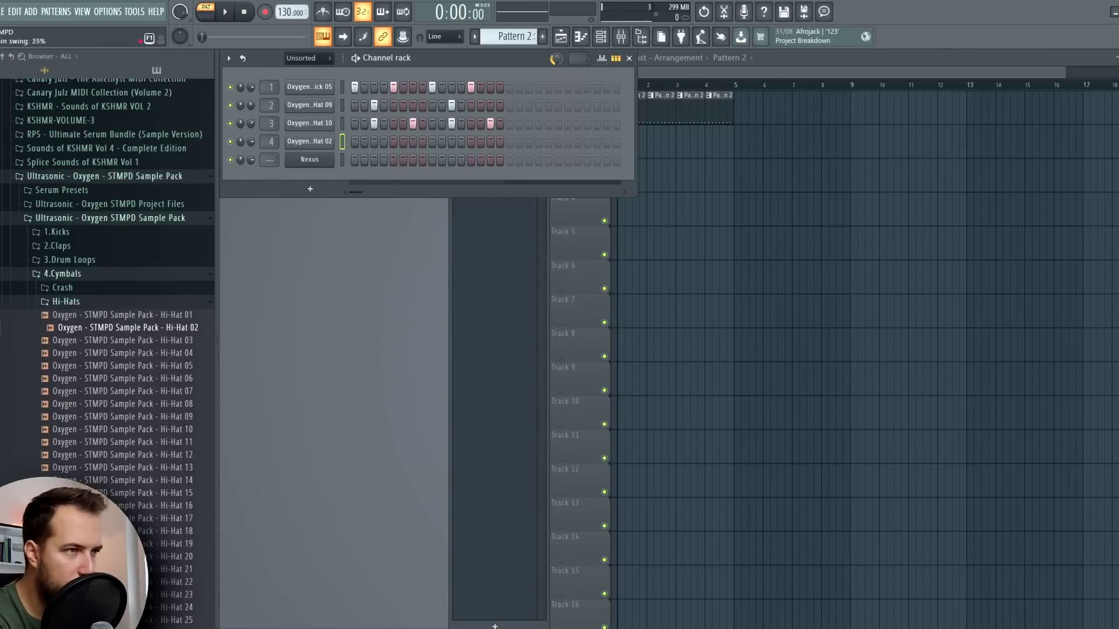
# - Place Hi-Hat 02 on steps 2 and 4 of channel 4 and play the pattern
pyautogui.click(364, 142)
pyautogui.click(384, 142)
pyautogui.press('space')
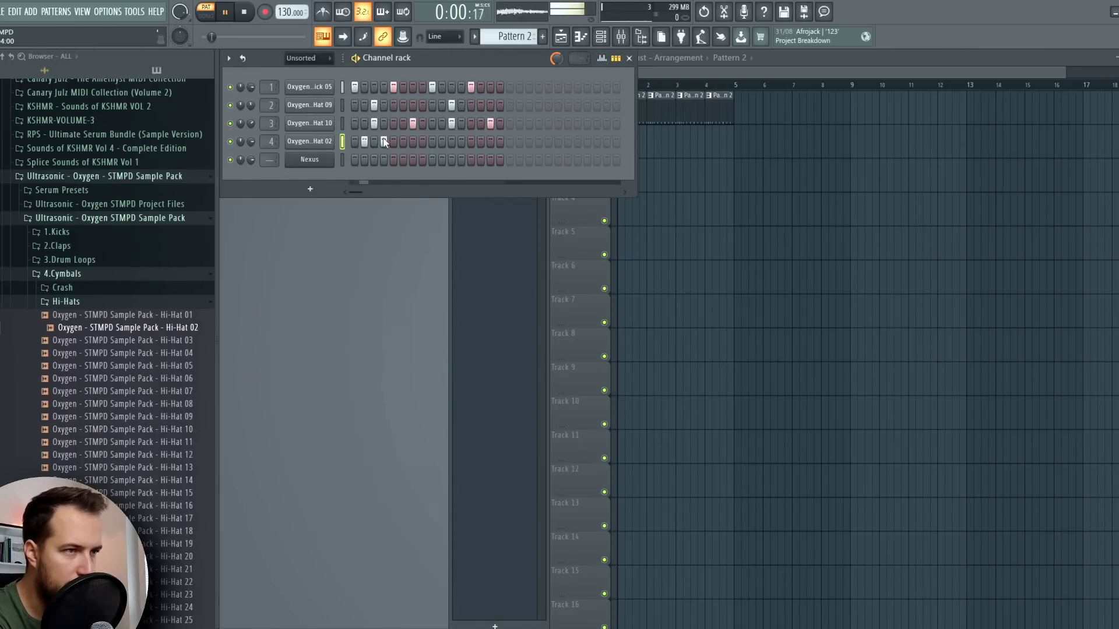
# - Audition other hi-hats, load Hi-Hat 19 into channel 4 and add a hit on step 10
pyautogui.click(123, 367)
pyautogui.click(124, 467)
pyautogui.click(123, 518)
pyautogui.click(124, 543)
pyautogui.moveTo(123, 543); pyautogui.dragTo(309, 141)
pyautogui.press('space')
pyautogui.click(442, 141)
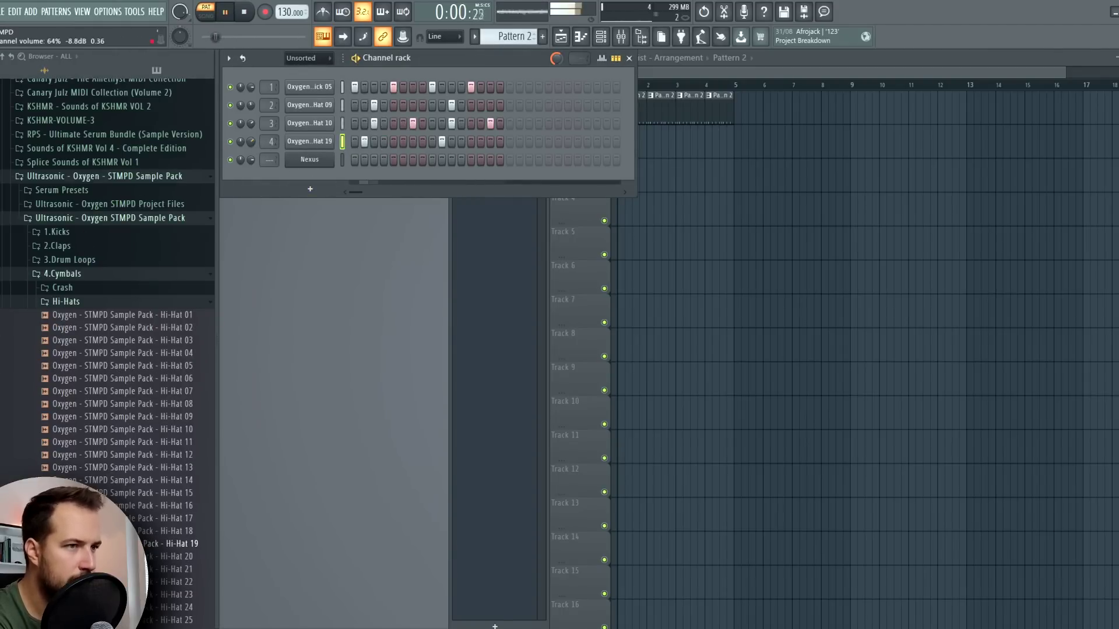
pyautogui.press('space')
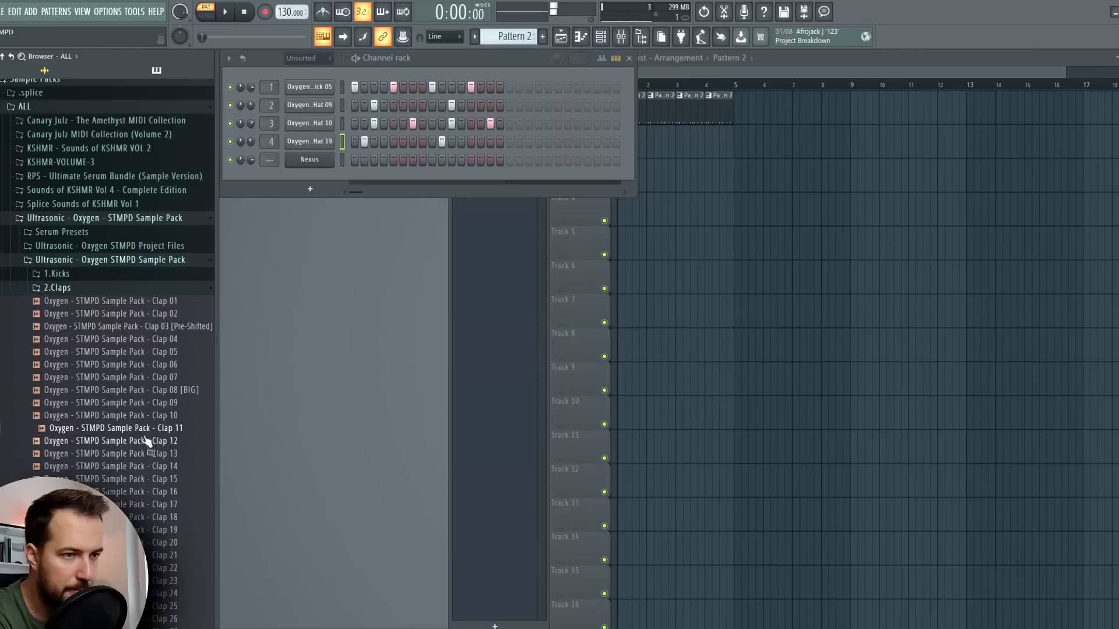
# - Audition the pack's claps and place Clap 38 on Track 2 of the playlist
pyautogui.scroll(-8, 150, 495)
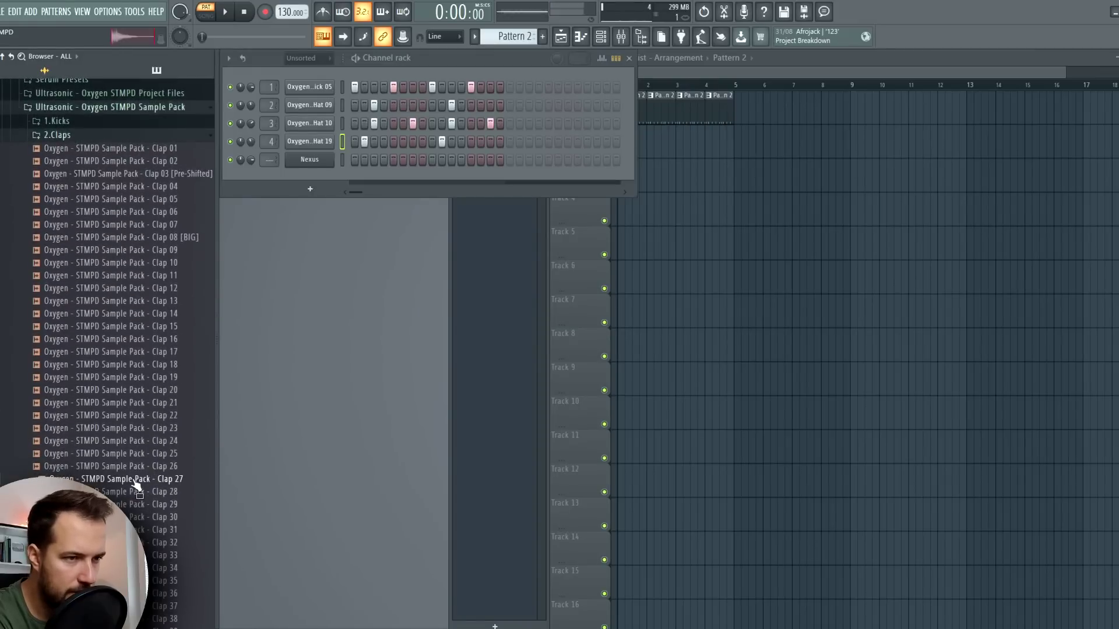
pyautogui.click(151, 505)
pyautogui.moveTo(156, 468); pyautogui.dragTo(663, 141)
pyautogui.scroll(5, 633, 86)
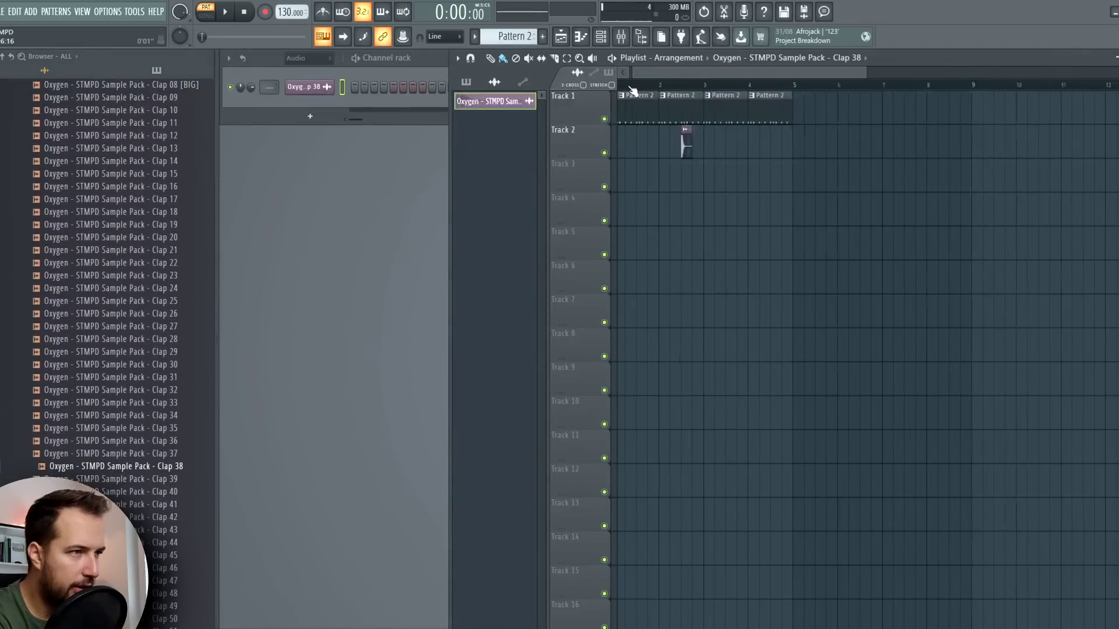
pyautogui.moveTo(653, 74); pyautogui.dragTo(641, 75)
# - Arrange the clap on beats 2 and 4 of all four bars on Track 2 and play the arrangement in song mode
pyautogui.moveTo(919, 146); pyautogui.dragTo(681, 146)
pyautogui.doubleClick(682, 146)
pyautogui.press('l')
pyautogui.press('space')
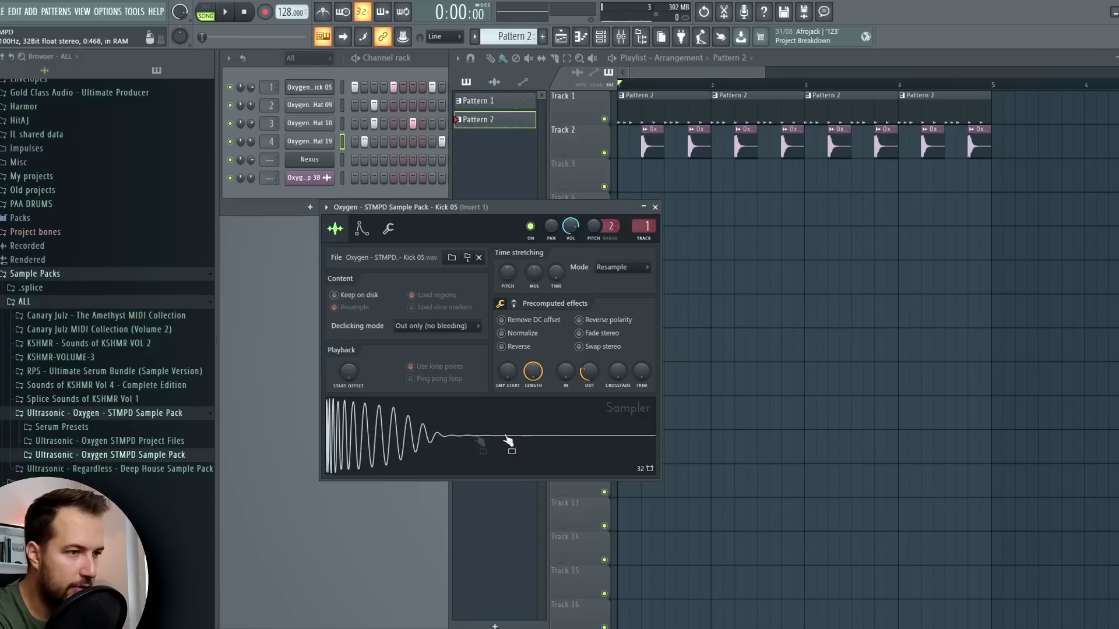
pyautogui.press('space')
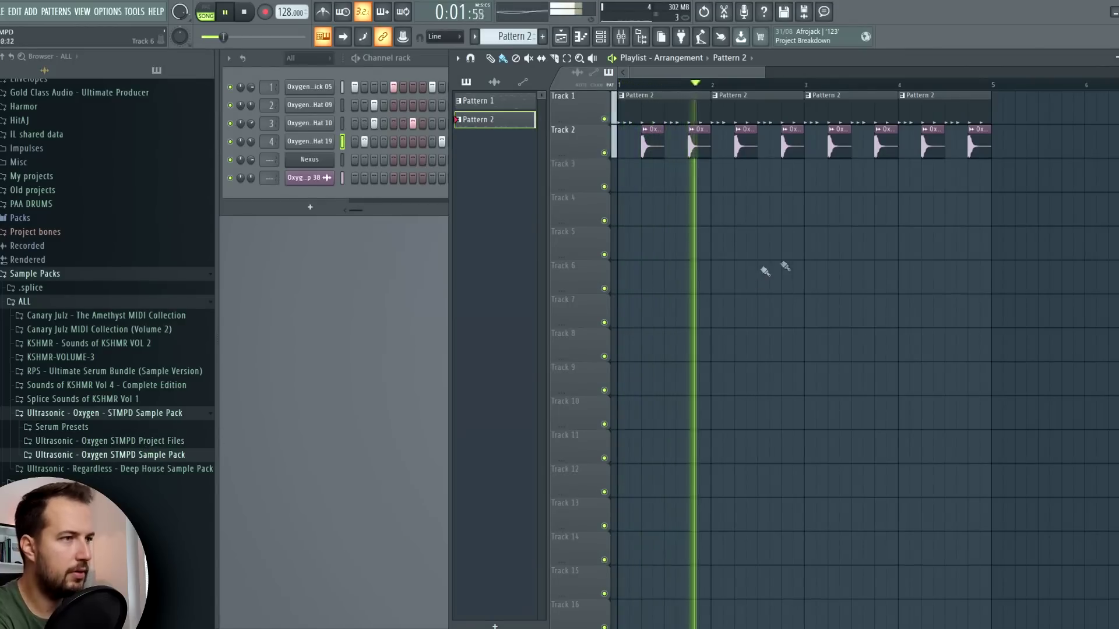
pyautogui.press('space')
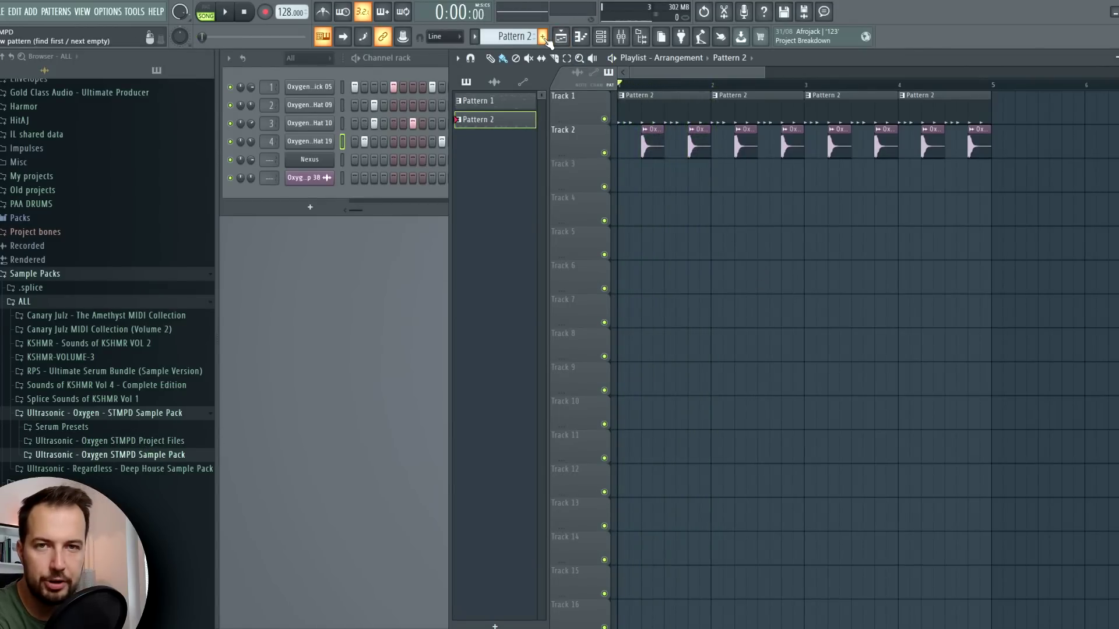
# - Select the four low notes G3, G3, D#3 and C3 of the Nexus melody in Pattern 1
pyautogui.click(544, 37)
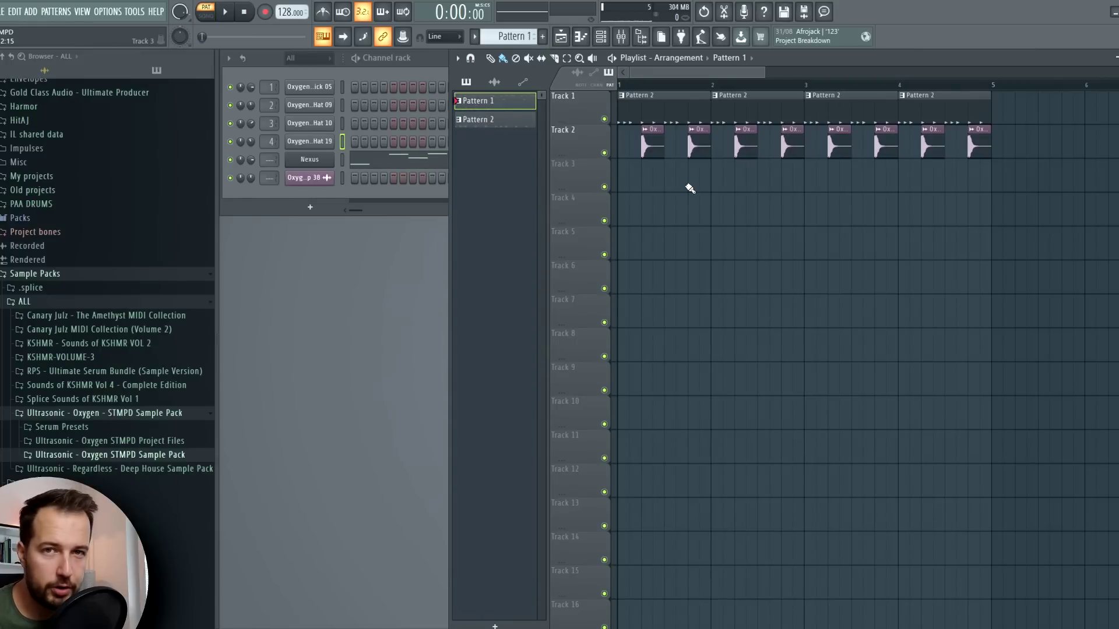
pyautogui.click(409, 159)
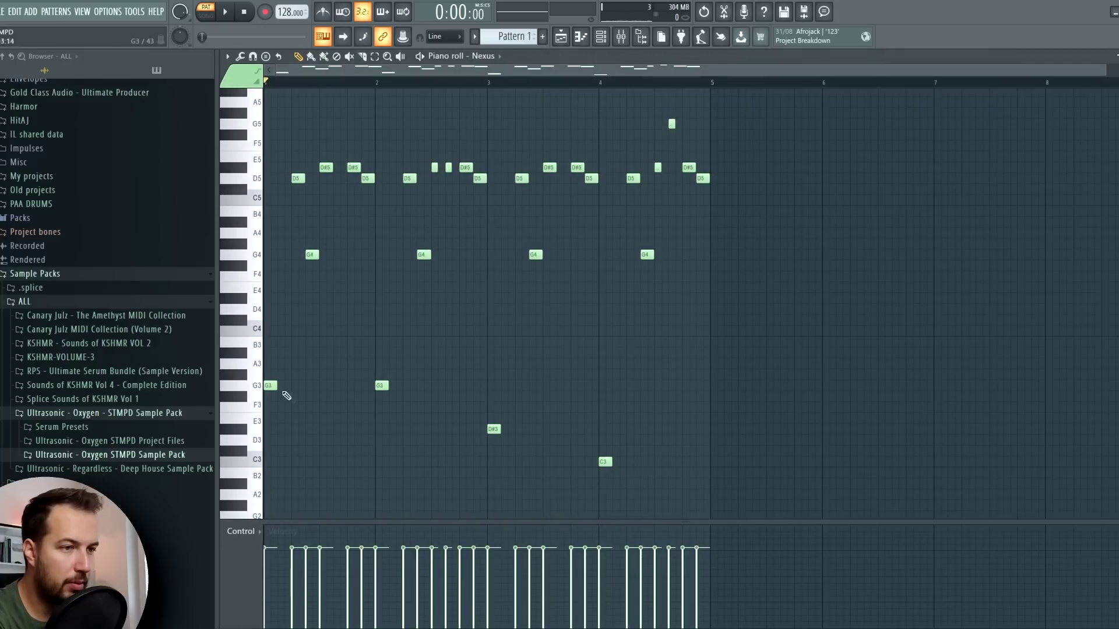
pyautogui.moveTo(380, 85); pyautogui.dragTo(600, 82)
pyautogui.moveTo(749, 269); pyautogui.dragTo(263, 474)
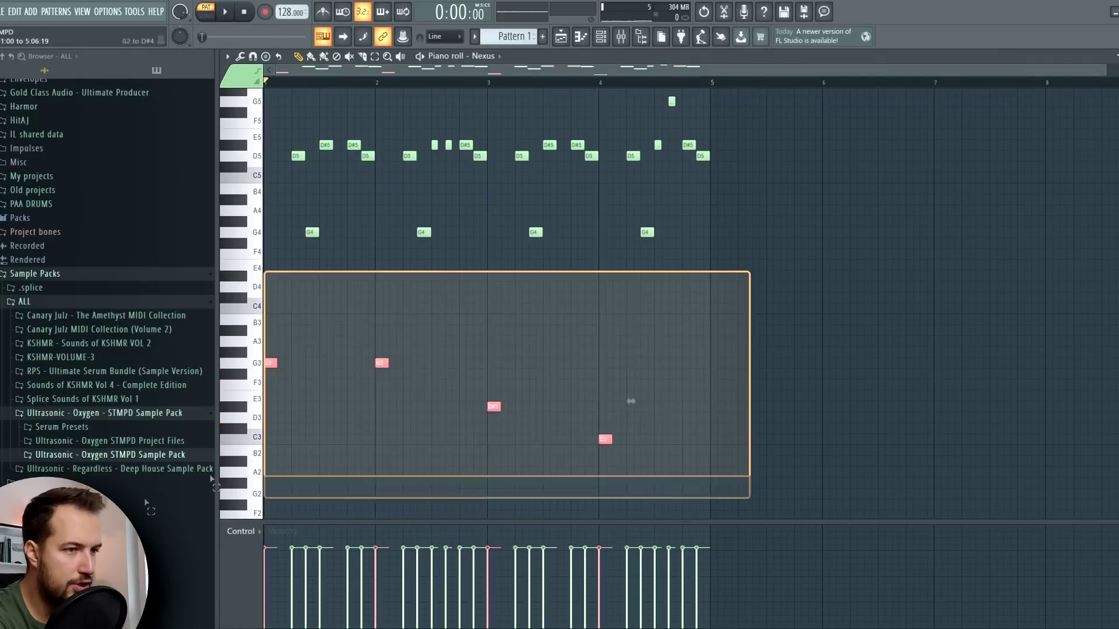
pyautogui.click(1116, 56)
# - Add a Serum synth channel to the project
pyautogui.click(34, 12)
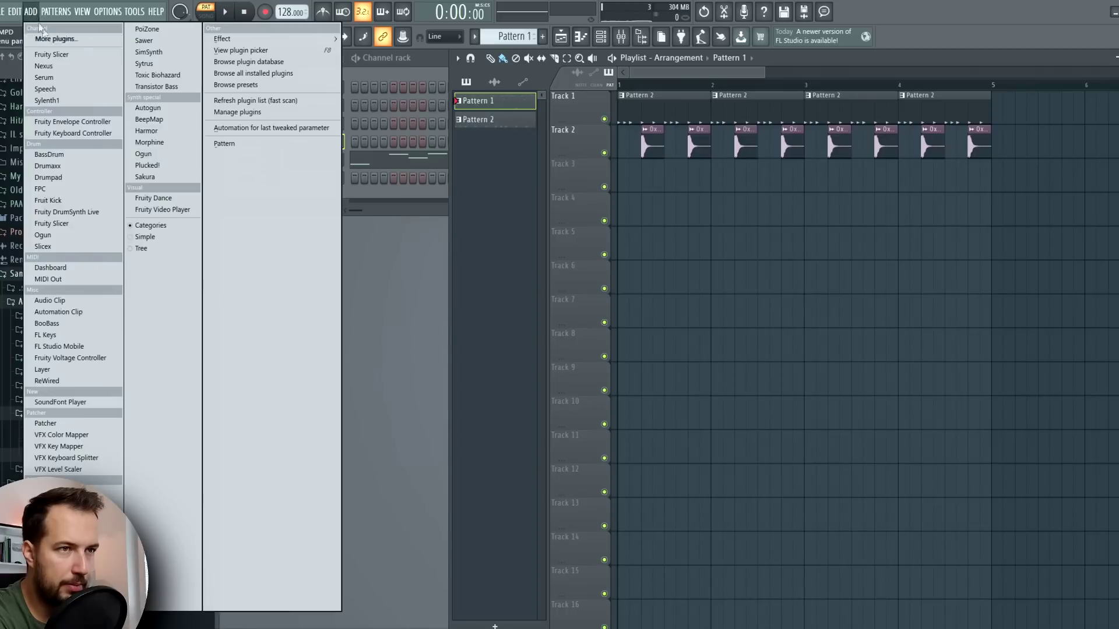
pyautogui.click(57, 80)
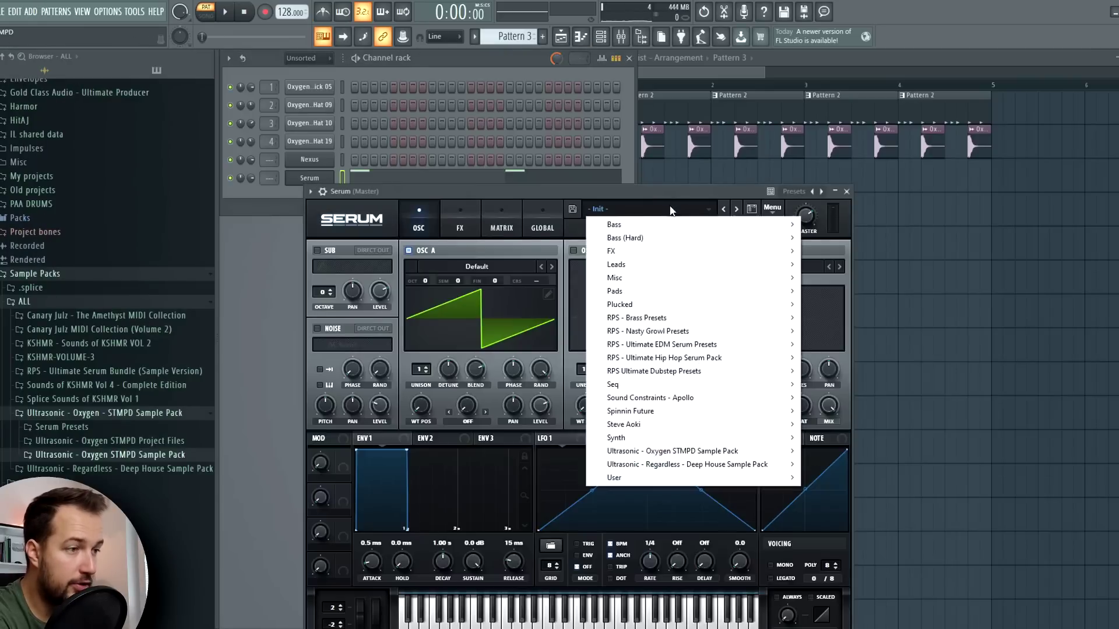
# - Load the BS - Awake bass preset from the Ultrasonic - Oxygen STMPD Sample Pack in Serum and play Pattern 3
pyautogui.moveTo(715, 453)
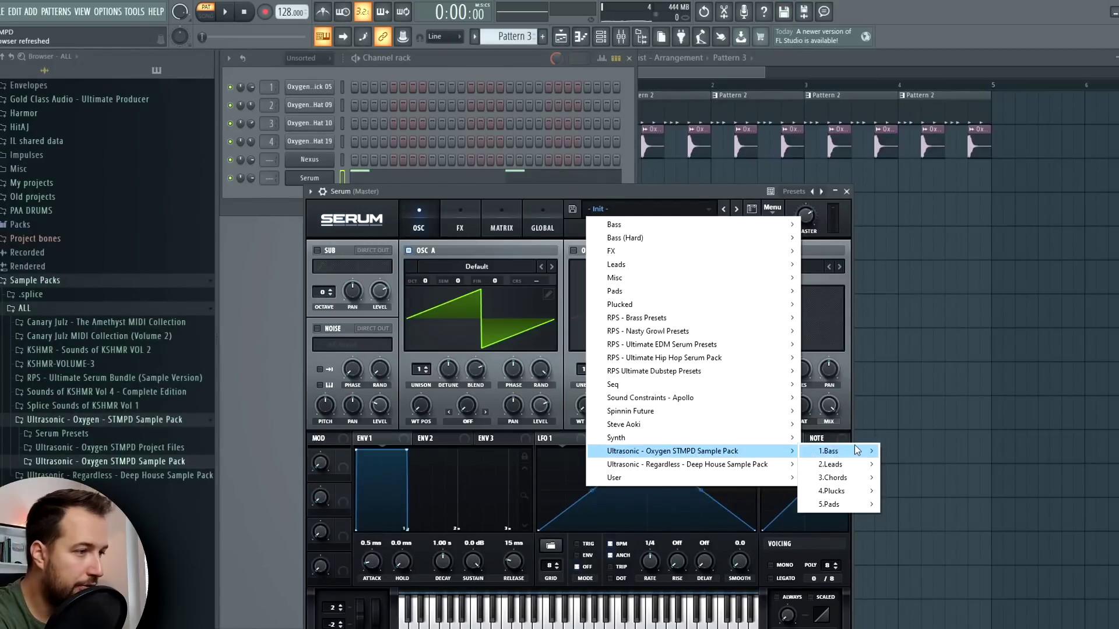
pyautogui.moveTo(859, 479)
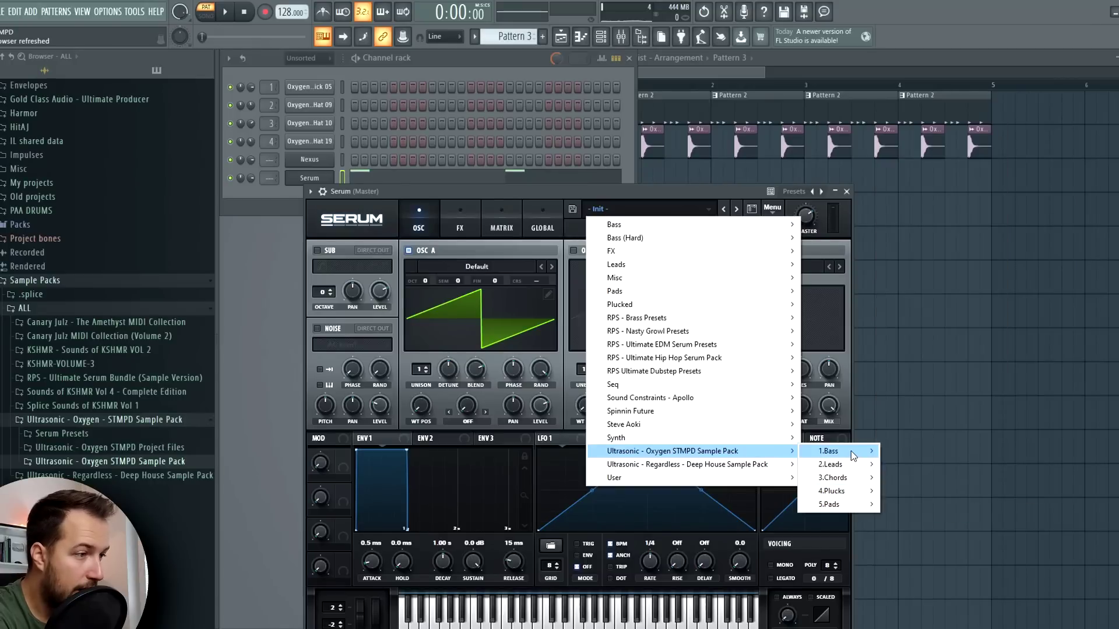
pyautogui.moveTo(851, 451)
pyautogui.click(424, 95)
pyautogui.press('space')
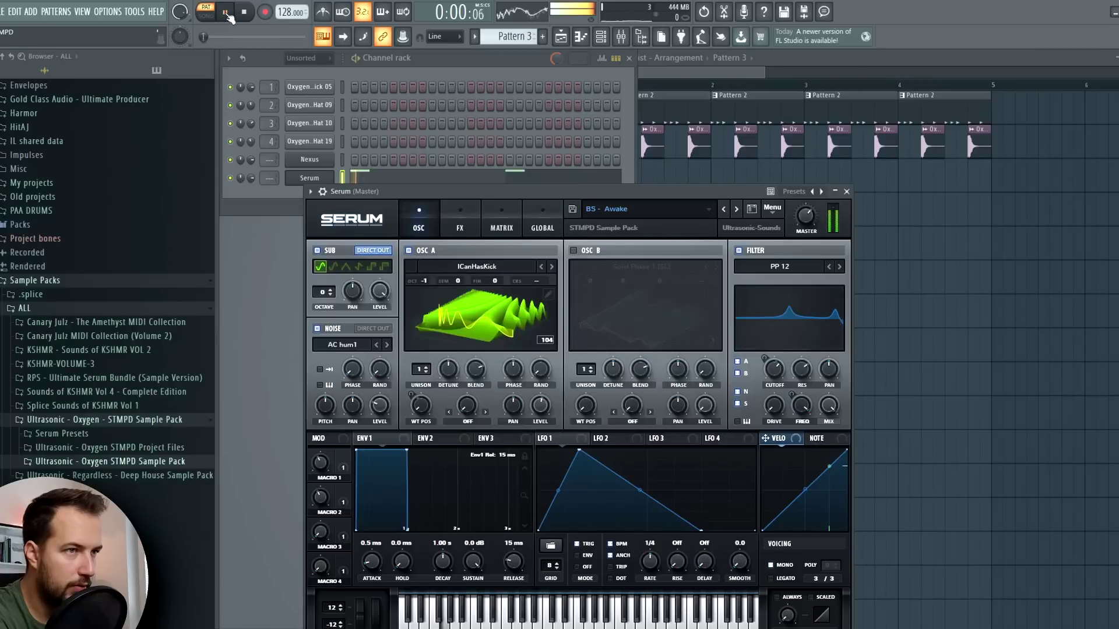
# - Audition the bass presets following BS - Awake, including Forget You and Against, and return to BS - Awake
pyautogui.click(737, 208)
pyautogui.press('space')
pyautogui.press('space')
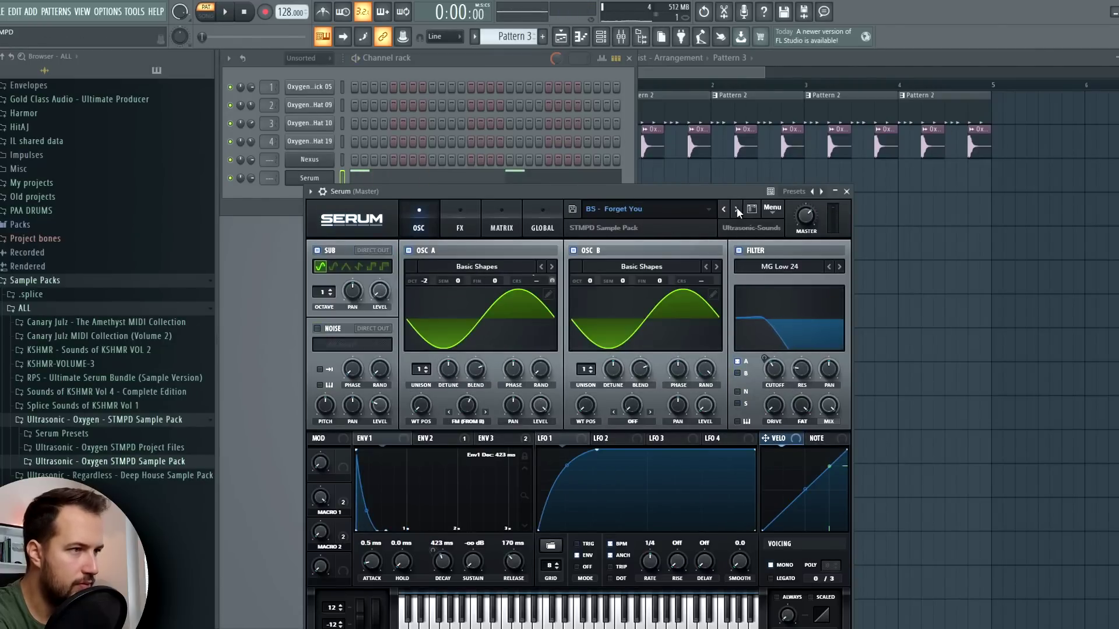
pyautogui.click(727, 208)
pyautogui.press('space')
pyautogui.click(737, 209)
pyautogui.click(736, 209)
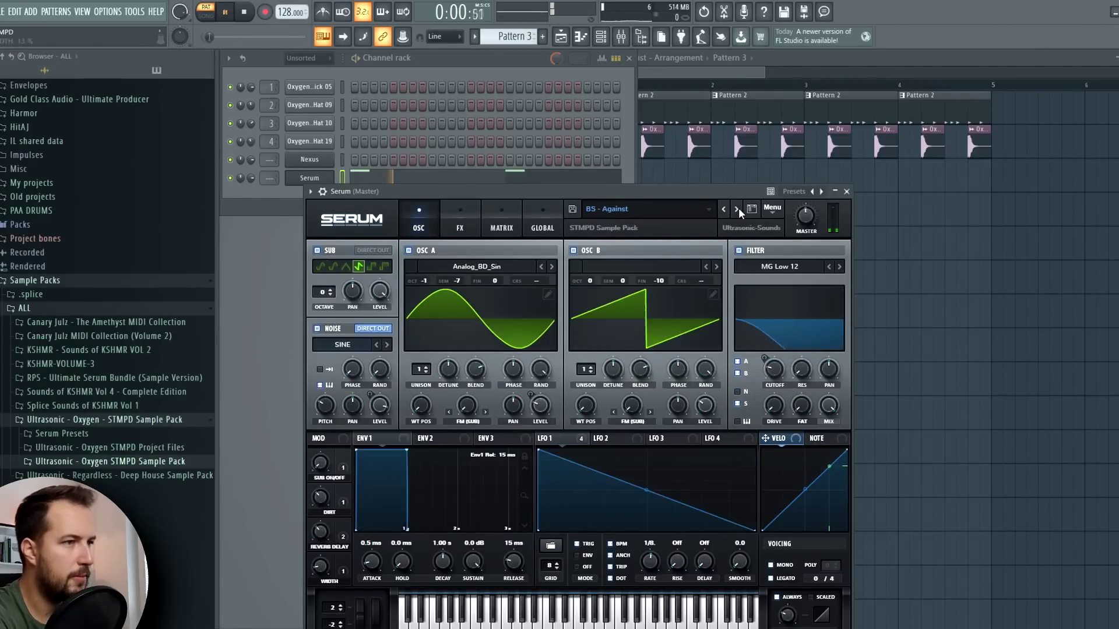
pyautogui.press('space')
pyautogui.click(723, 208)
pyautogui.click(724, 208)
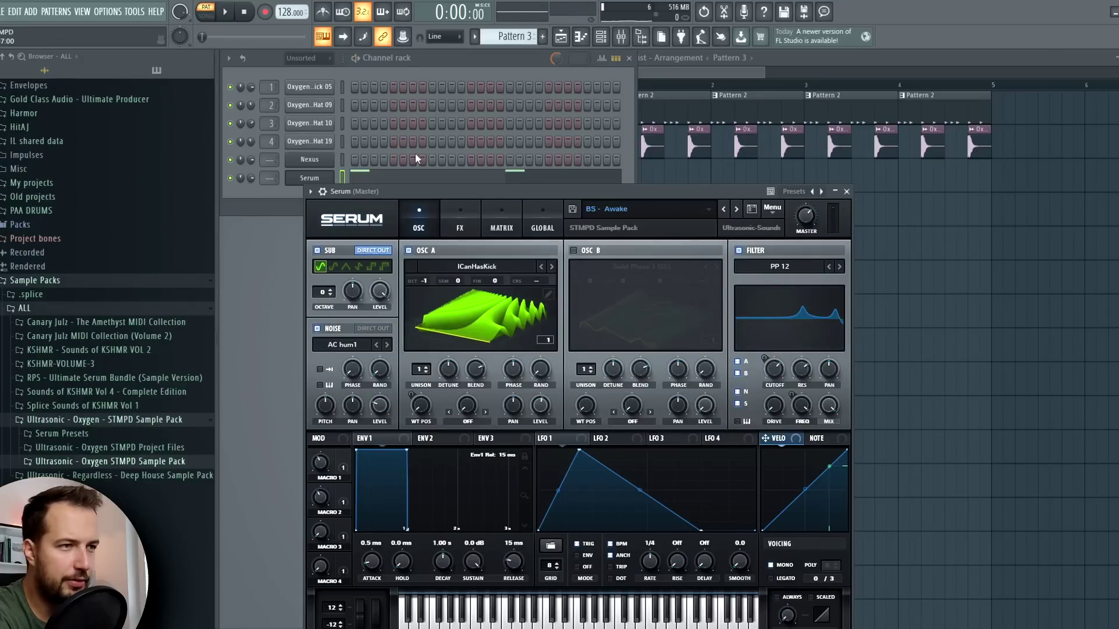
# - Play Pattern 3 while following the four Serum bass notes in the piano roll
pyautogui.click(424, 180)
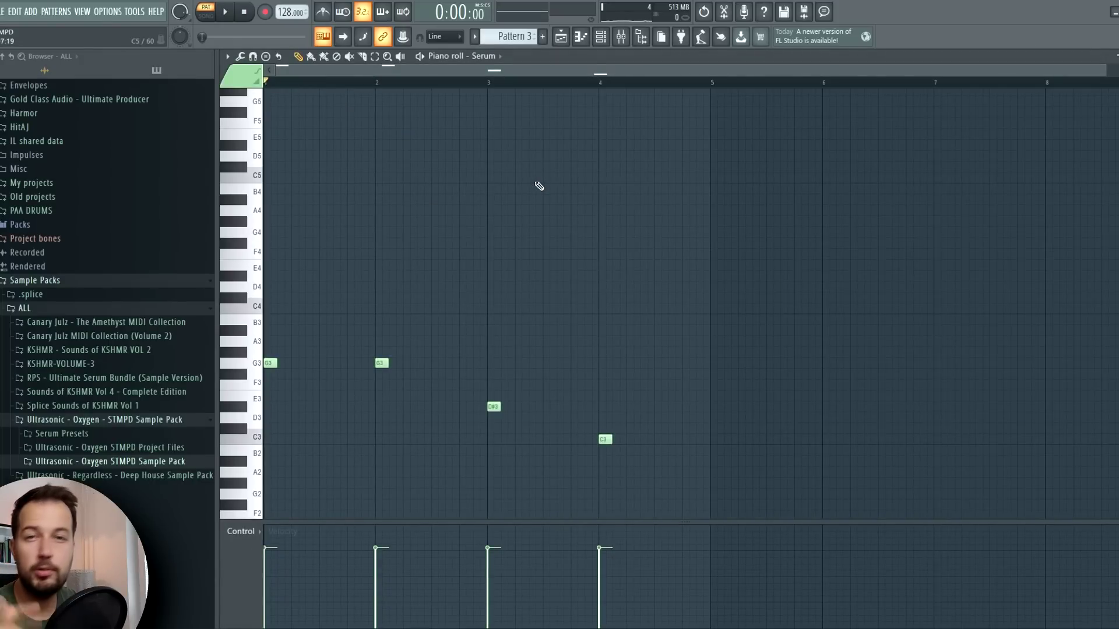
pyautogui.press('F7')
pyautogui.press('space')
pyautogui.click(365, 181)
pyautogui.click(377, 82)
pyautogui.click(489, 82)
pyautogui.click(601, 82)
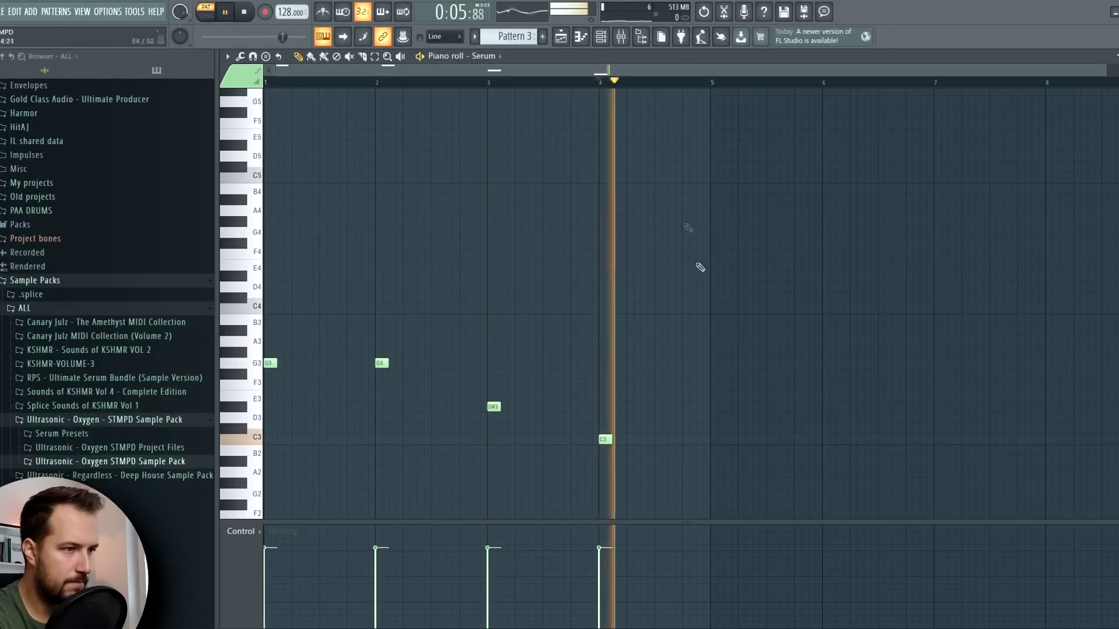
# - Rename mixer Insert 6 as SD and colour it red
pyautogui.click(621, 36)
pyautogui.click(436, 298)
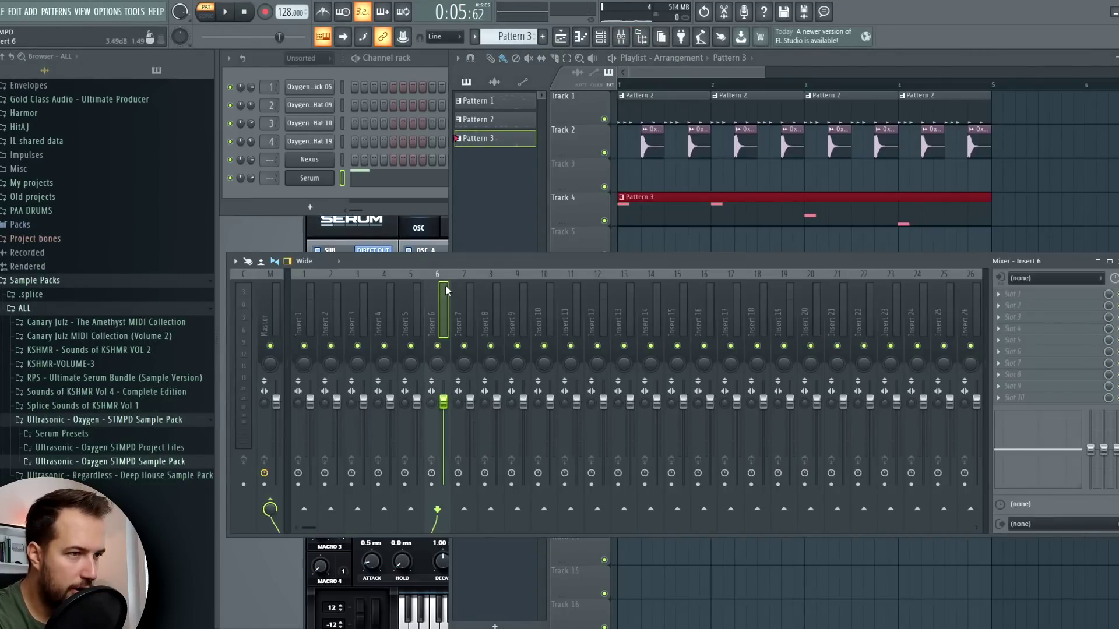
pyautogui.rightClick(435, 293)
pyautogui.click(488, 281)
pyautogui.write('S')
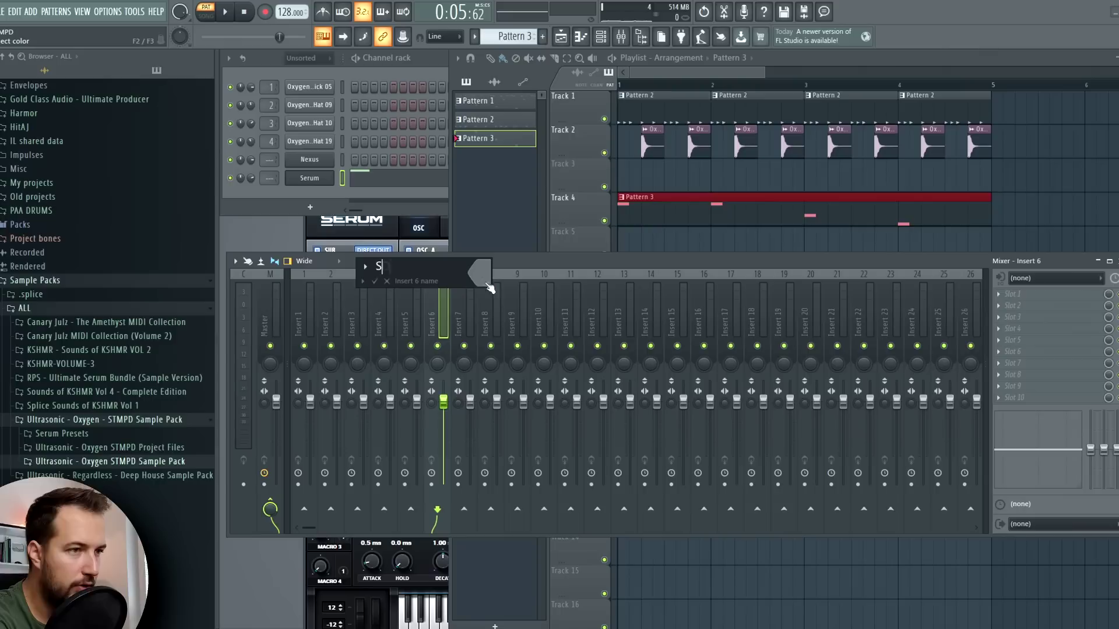
pyautogui.write('D')
pyautogui.click(477, 274)
pyautogui.click(512, 310)
pyautogui.press('Return')
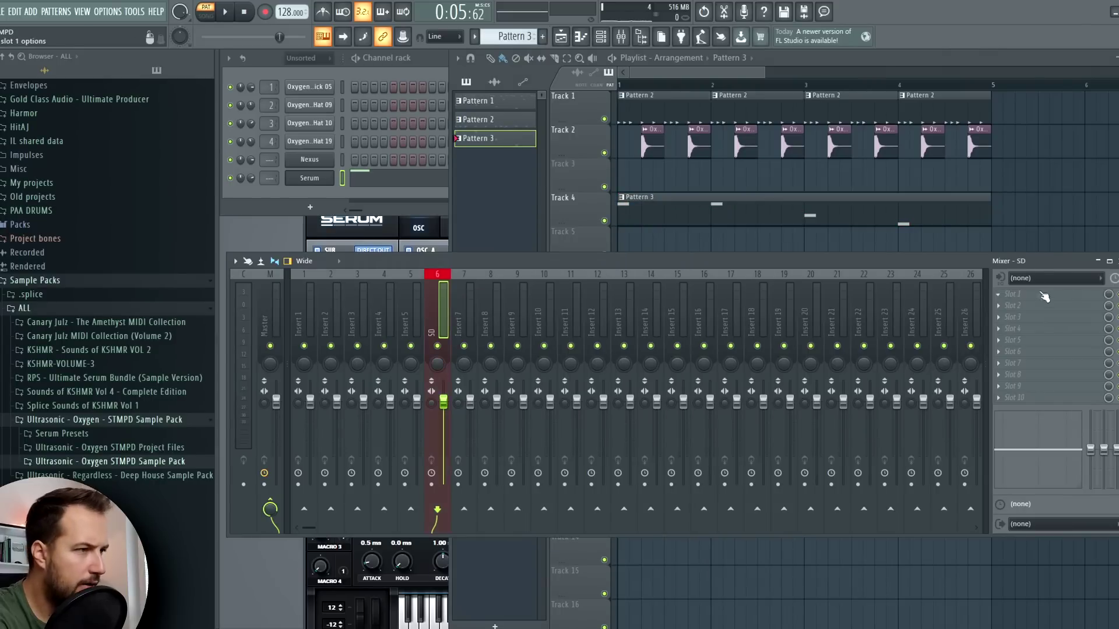
# - Load Kickstart in the first effect slot of the SD mixer track
pyautogui.click(1035, 299)
pyautogui.click(848, 70)
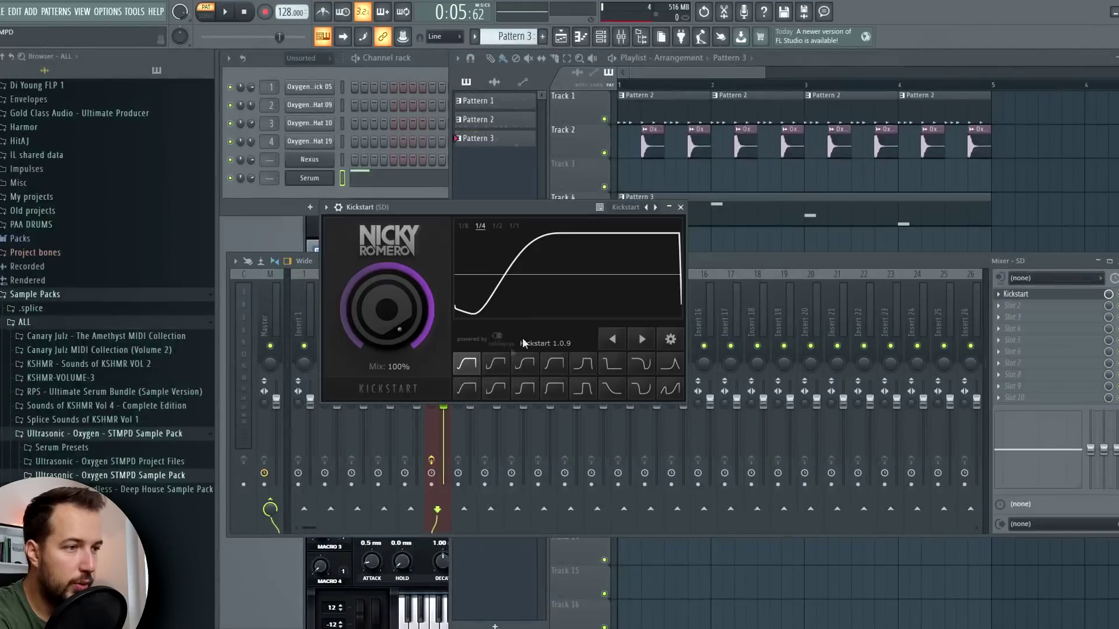
pyautogui.click(523, 364)
# - Open the Oxygen pack's 13.Stabs folder and audition a range of its stab samples
pyautogui.click(131, 475)
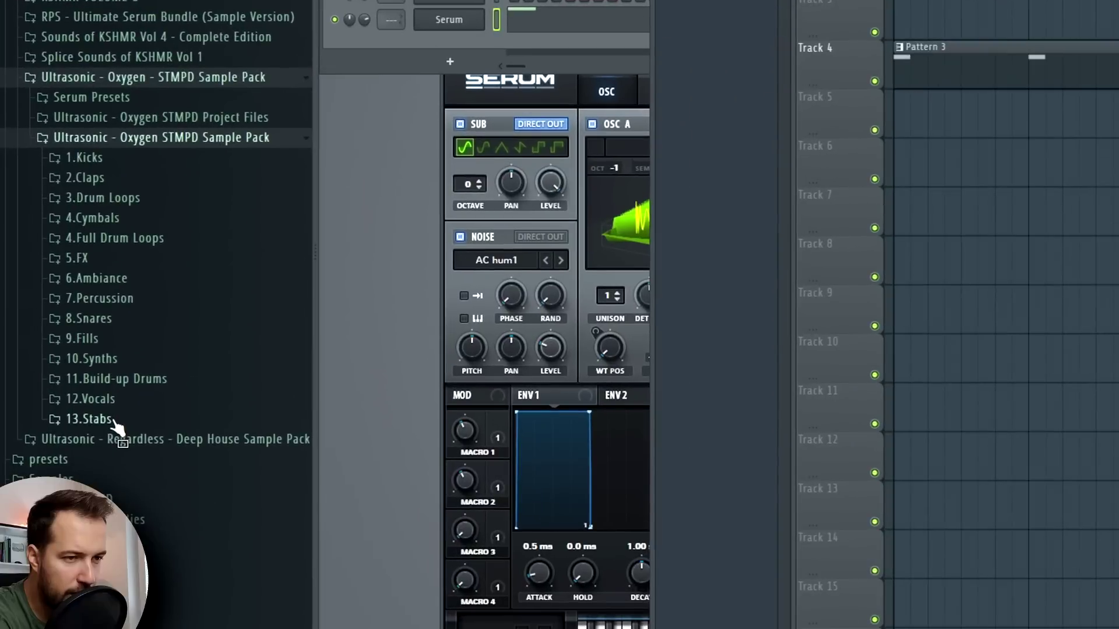
pyautogui.click(63, 454)
pyautogui.scroll(-4, 151, 405)
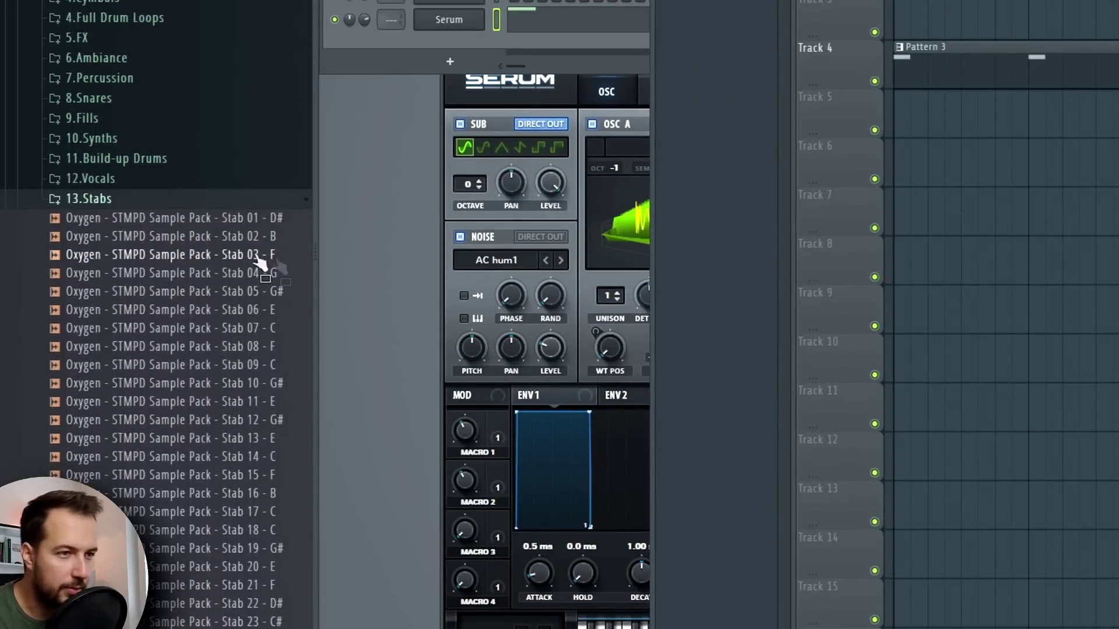
pyautogui.click(250, 328)
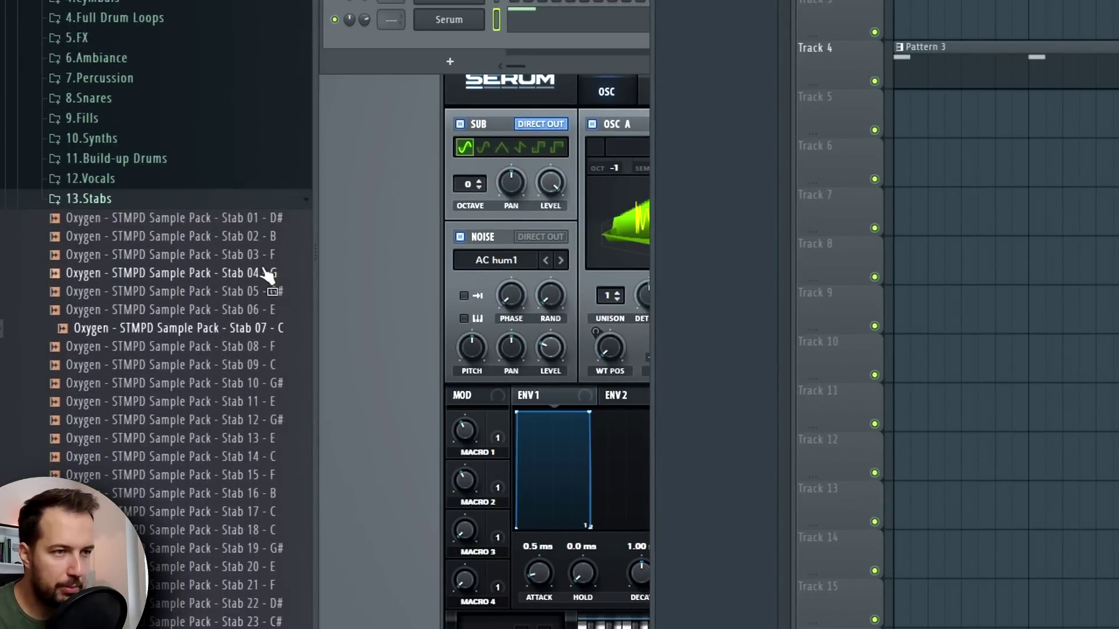
pyautogui.click(251, 236)
pyautogui.click(254, 272)
pyautogui.click(254, 255)
pyautogui.click(263, 328)
pyautogui.click(267, 348)
pyautogui.click(265, 420)
pyautogui.click(267, 493)
pyautogui.click(268, 530)
pyautogui.click(269, 566)
pyautogui.scroll(-4, 269, 532)
pyautogui.click(252, 482)
pyautogui.click(267, 530)
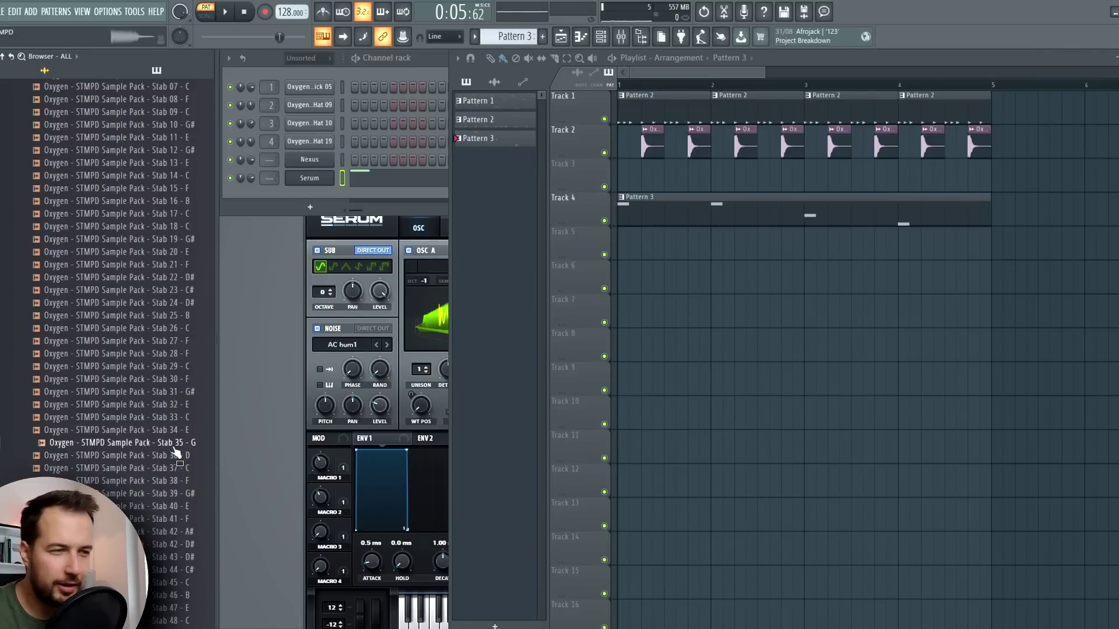
# - Place Stab 35 - G at the start of Track 5, assign it to mixer track 6 (SD) and play it in song mode
pyautogui.scroll(-2, 173, 447)
pyautogui.moveTo(175, 367); pyautogui.dragTo(654, 258)
pyautogui.moveTo(432, 219); pyautogui.dragTo(612, 238)
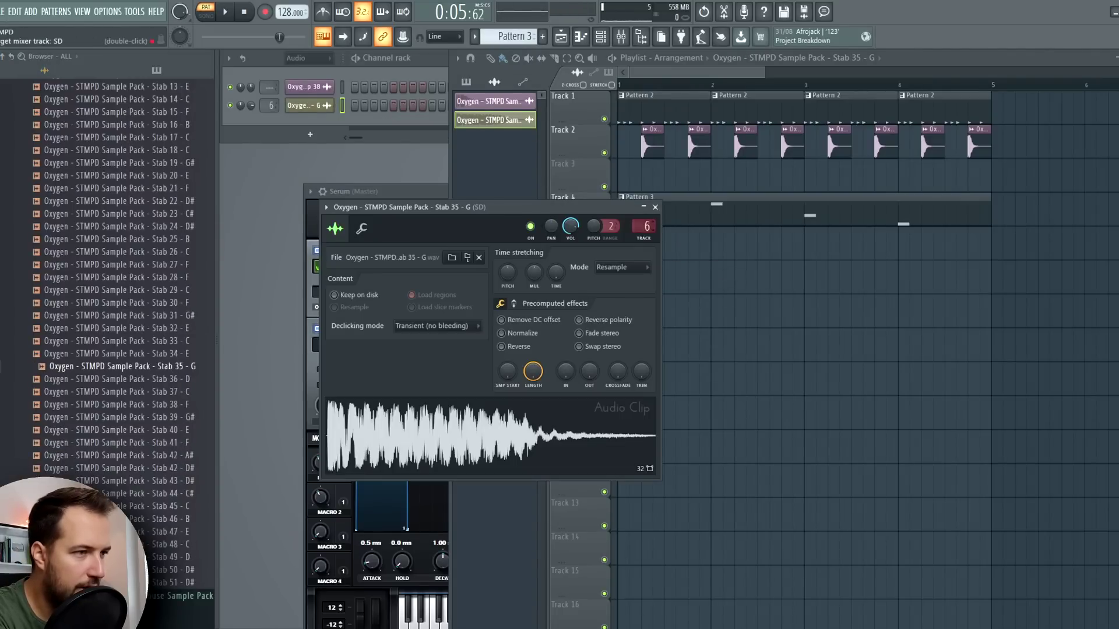
pyautogui.click(545, 437)
pyautogui.press('l')
pyautogui.press('space')
pyautogui.press('space')
# - Set the Stab 35 clip's channel volume to 53% and play the arrangement with Track 4 muted
pyautogui.click(309, 61)
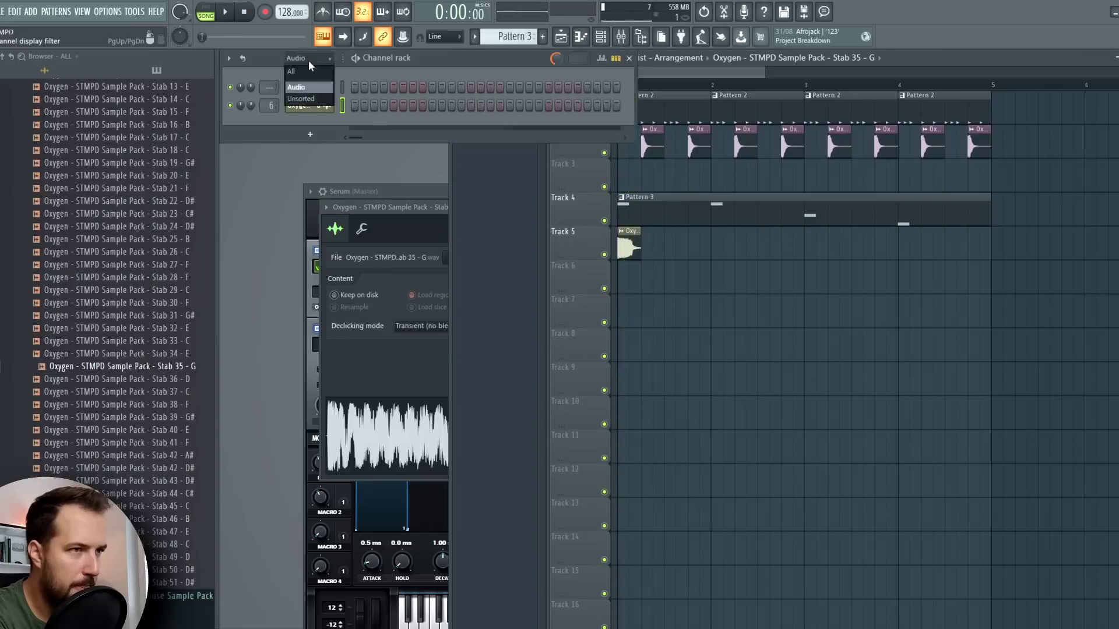
pyautogui.click(309, 71)
pyautogui.doubleClick(624, 244)
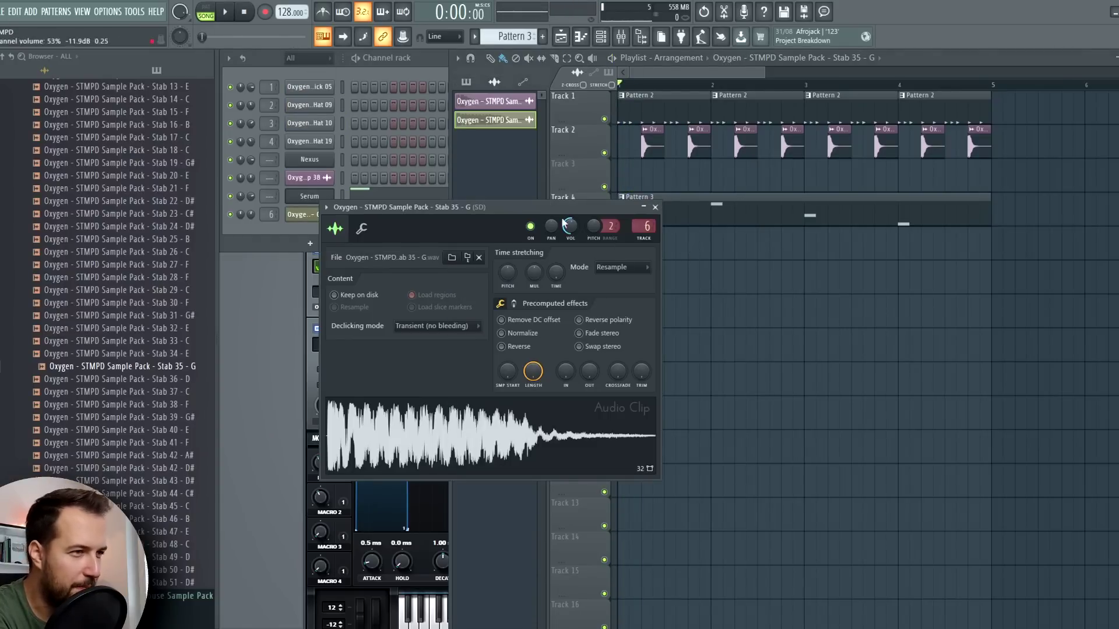
pyautogui.press('space')
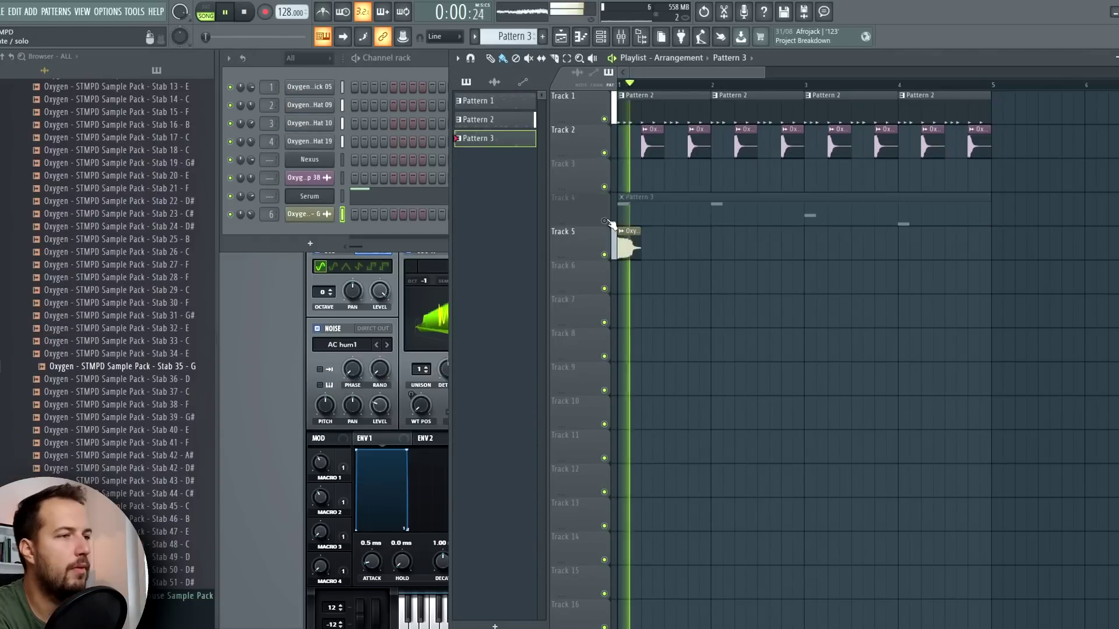
pyautogui.press('space')
pyautogui.press('space')
# - Assign the Stab 35 clip to mixer track 5 and add Fruity Reeverb in that track's first effect slot
pyautogui.doubleClick(633, 249)
pyautogui.press('space')
pyautogui.hotkey('ctrl', 'l')
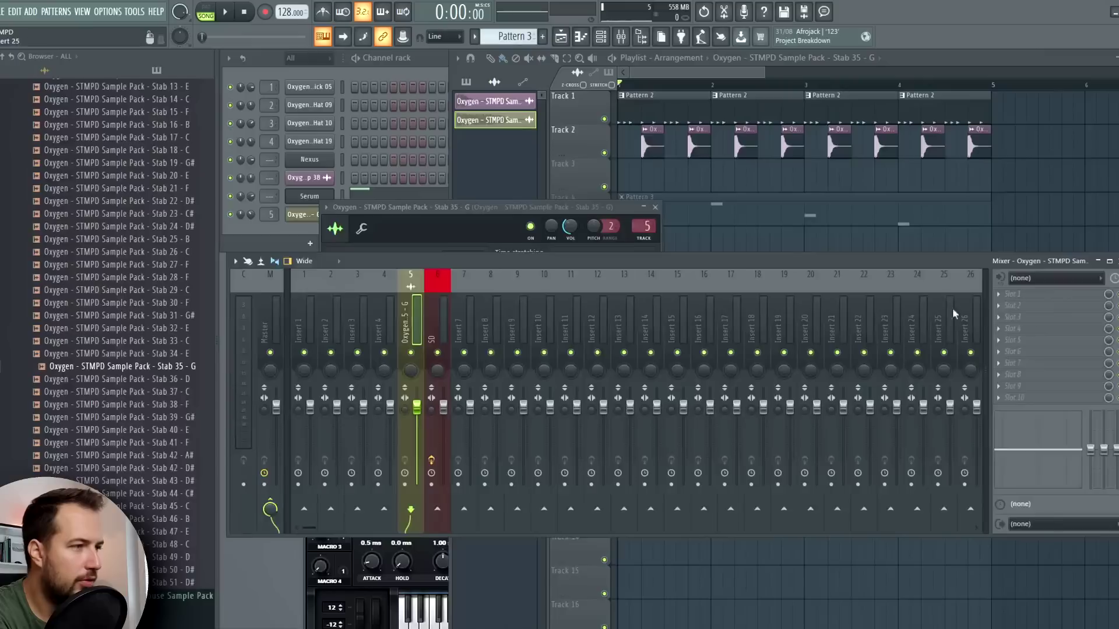
pyautogui.click(1036, 299)
pyautogui.click(848, 56)
pyautogui.press('space')
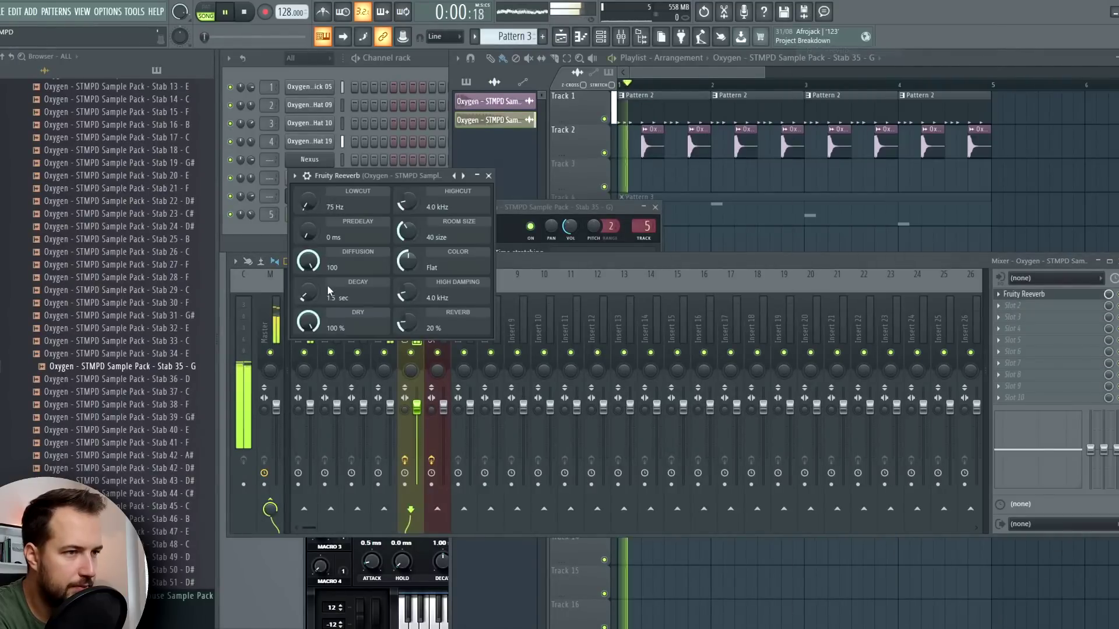
pyautogui.click(489, 175)
pyautogui.press('space')
# - Route the stab's mixer track 5 only into the SD mixer track and play the arrangement
pyautogui.rightClick(437, 508)
pyautogui.click(454, 529)
pyautogui.press('space')
# - Assign the Serum channel to mixer track 6 (SD) and unmute Track 4 in the playlist
pyautogui.moveTo(270, 195); pyautogui.dragTo(269, 184)
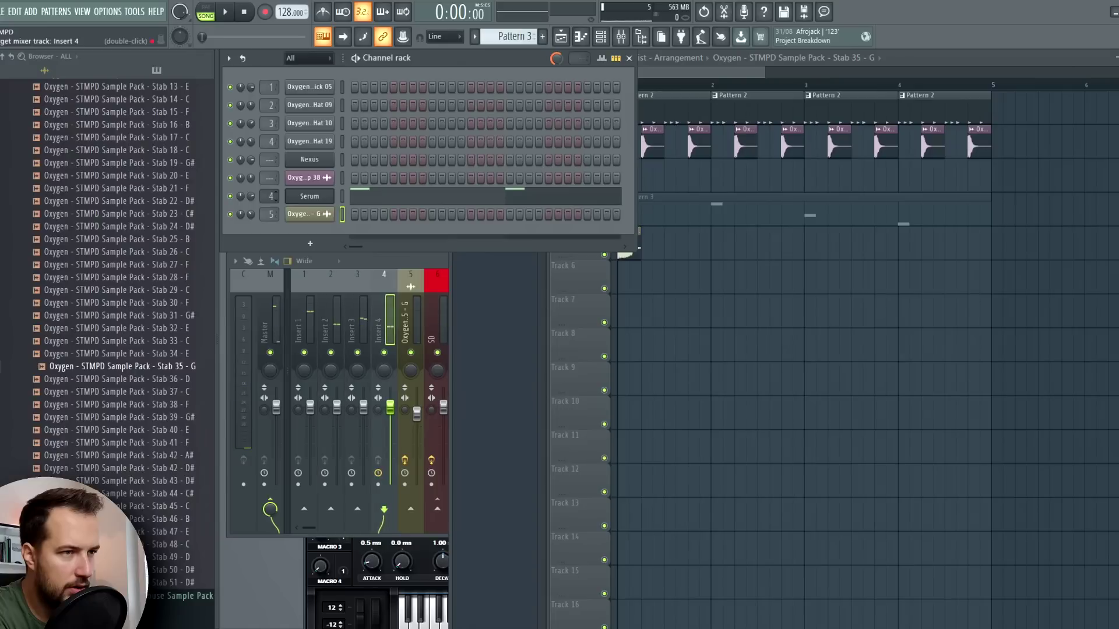
pyautogui.press('F5')
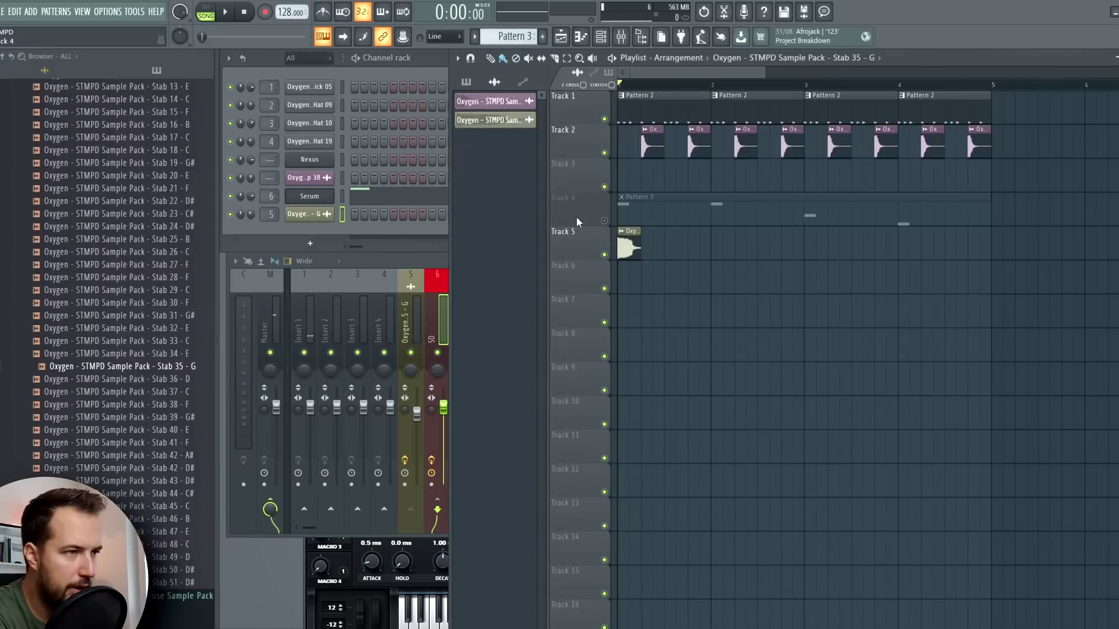
pyautogui.click(604, 221)
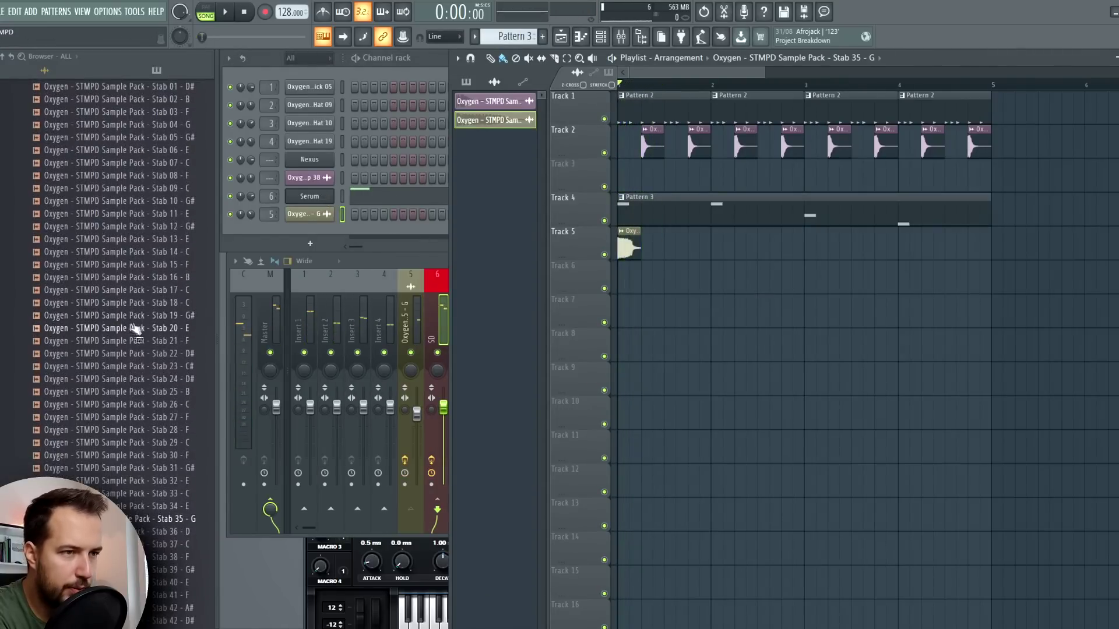
# - Place Stab 08 - F at the start of Track 6 and transpose it in the clip's time-stretching settings
pyautogui.scroll(5, 159, 339)
pyautogui.click(191, 330)
pyautogui.moveTo(175, 335); pyautogui.dragTo(646, 275)
pyautogui.doubleClick(643, 275)
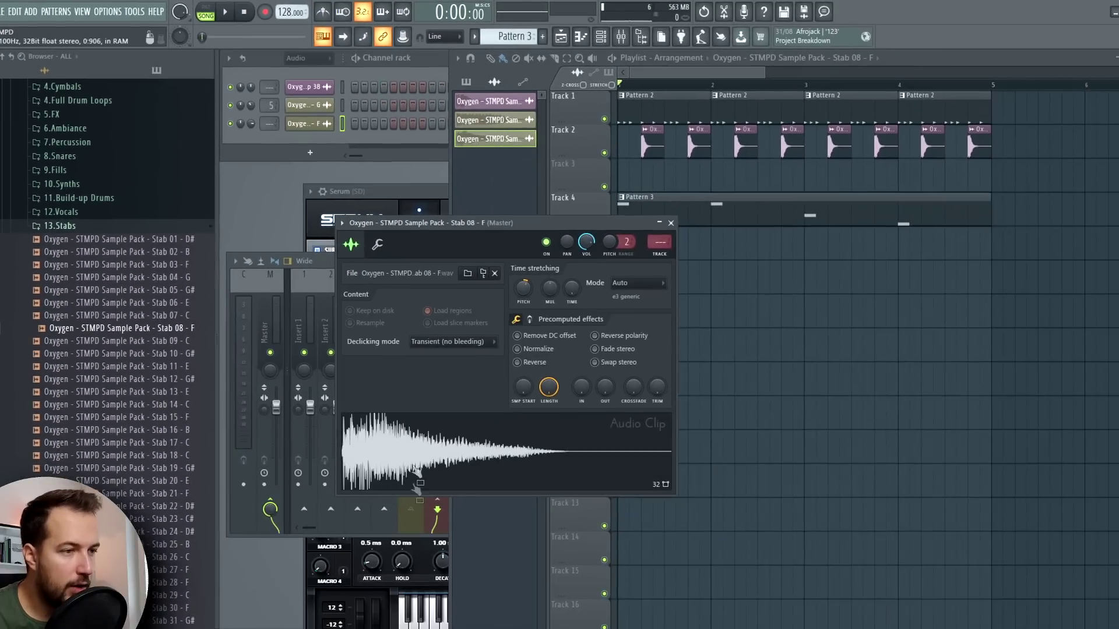
# - Check the first Serum bass note in the piano roll against Stab 08's key and assign Stab 08 to mixer track 5
pyautogui.rightClick(309, 124)
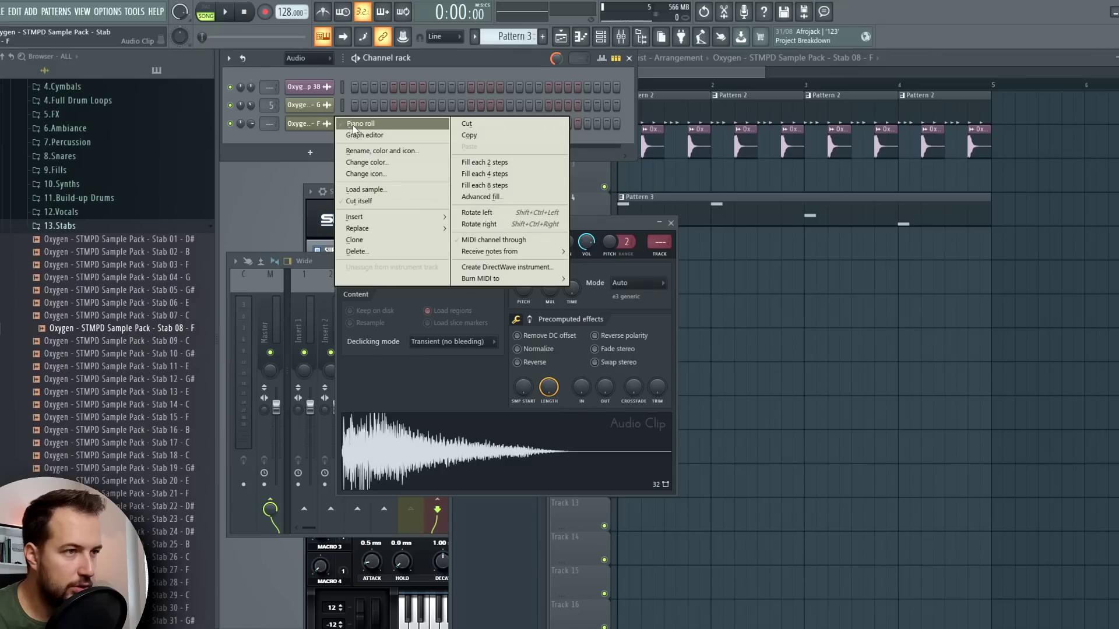
pyautogui.click(368, 124)
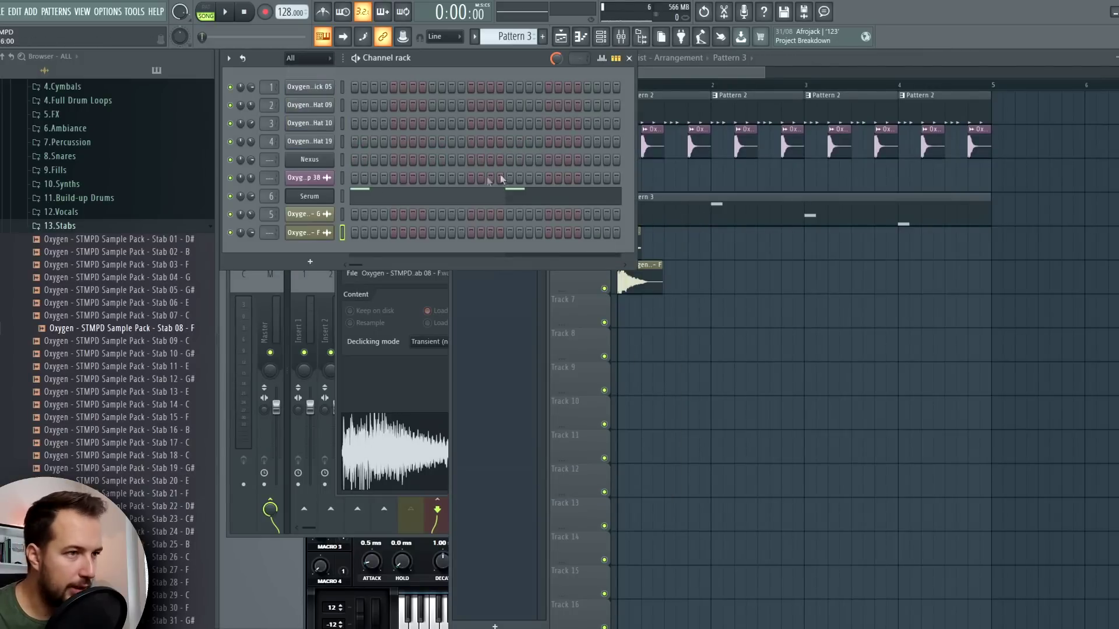
pyautogui.click(372, 194)
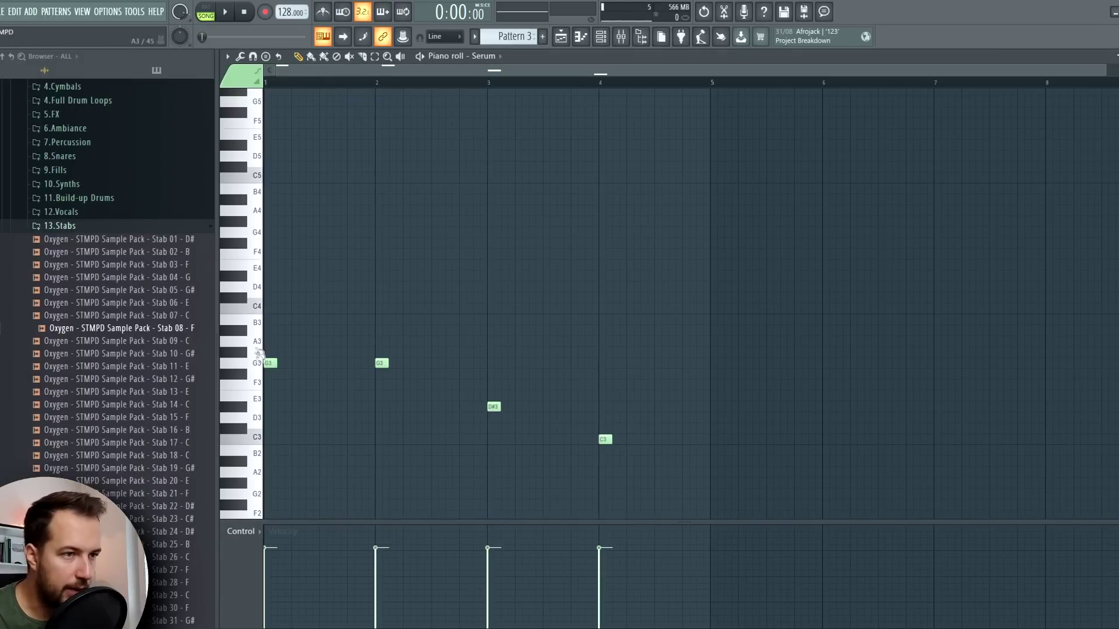
pyautogui.click(264, 366)
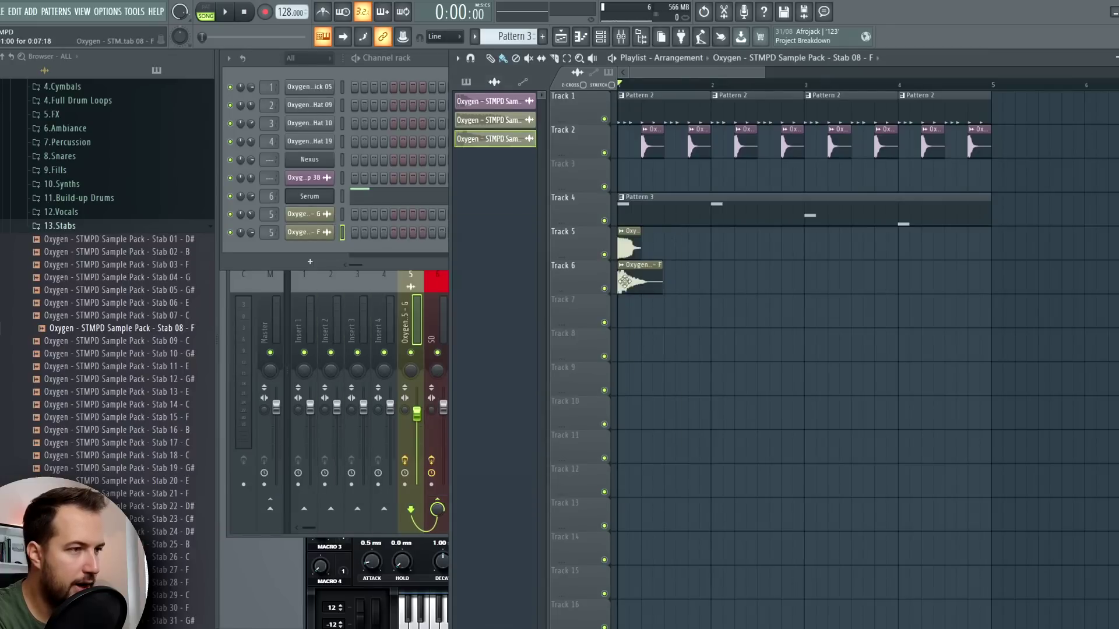
pyautogui.doubleClick(624, 281)
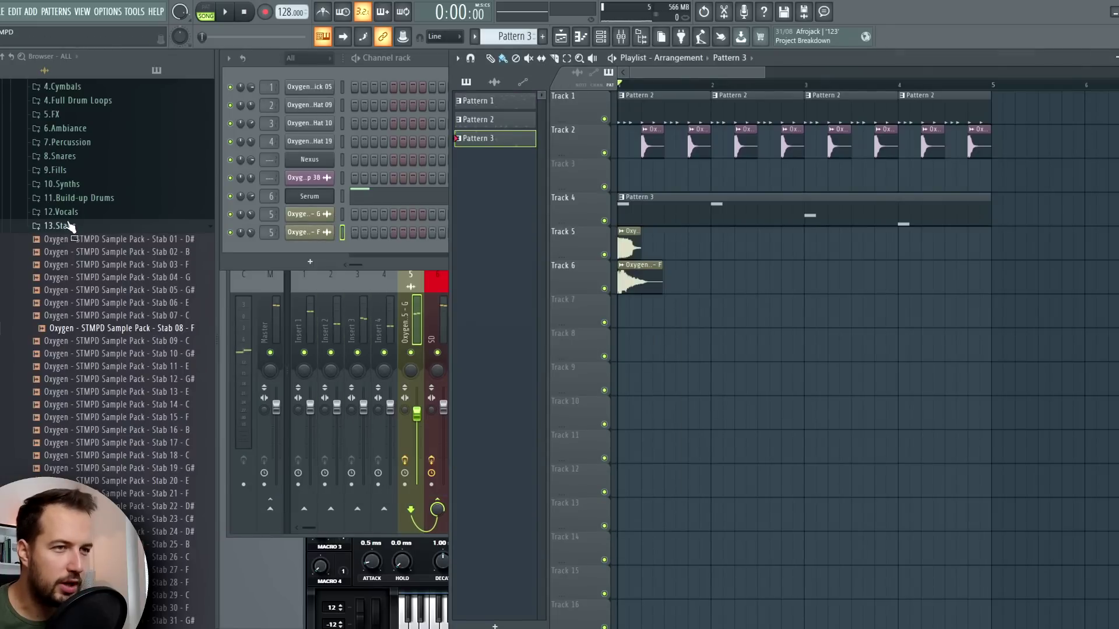
# - Audition the pack's crashes in the Cymbals folder and place Crash 10 at the start of Track 7
pyautogui.click(71, 227)
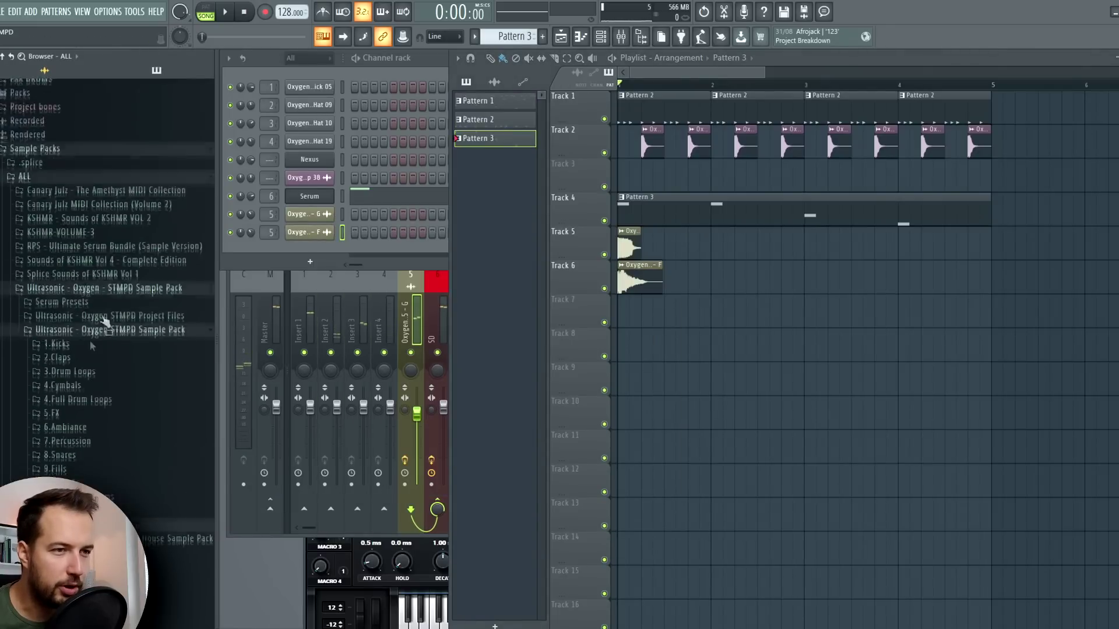
pyautogui.click(77, 392)
pyautogui.click(158, 381)
pyautogui.scroll(-2, 150, 461)
pyautogui.moveTo(174, 419); pyautogui.dragTo(627, 328)
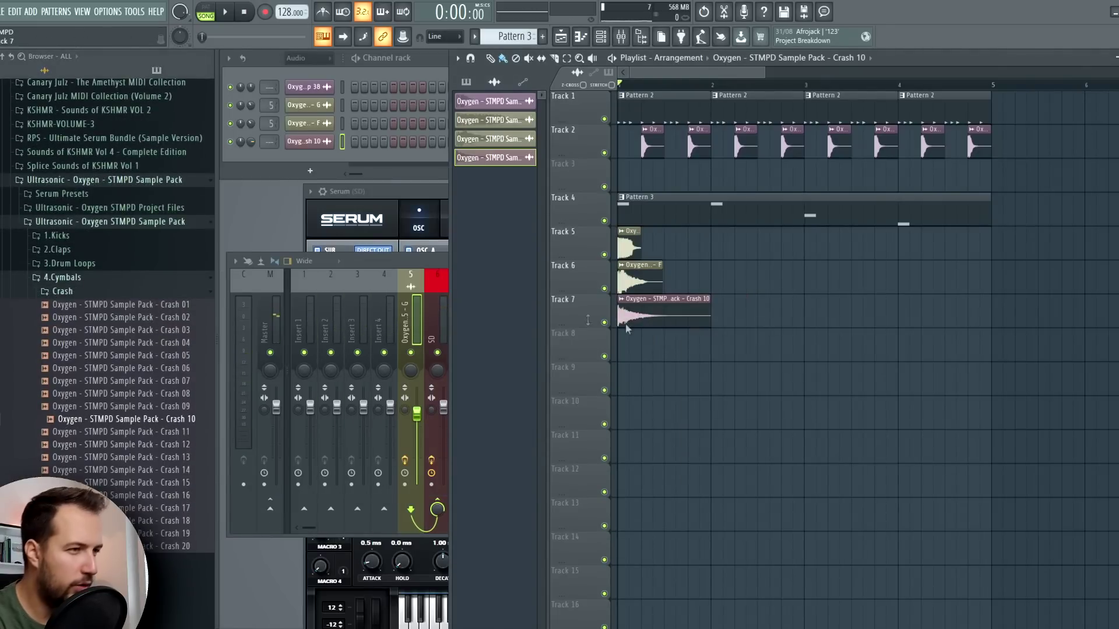
pyautogui.doubleClick(660, 311)
pyautogui.press('Escape')
# - Copy the two stab clips to bar 2 on Tracks 5 and 6 and play the arrangement
pyautogui.press('space')
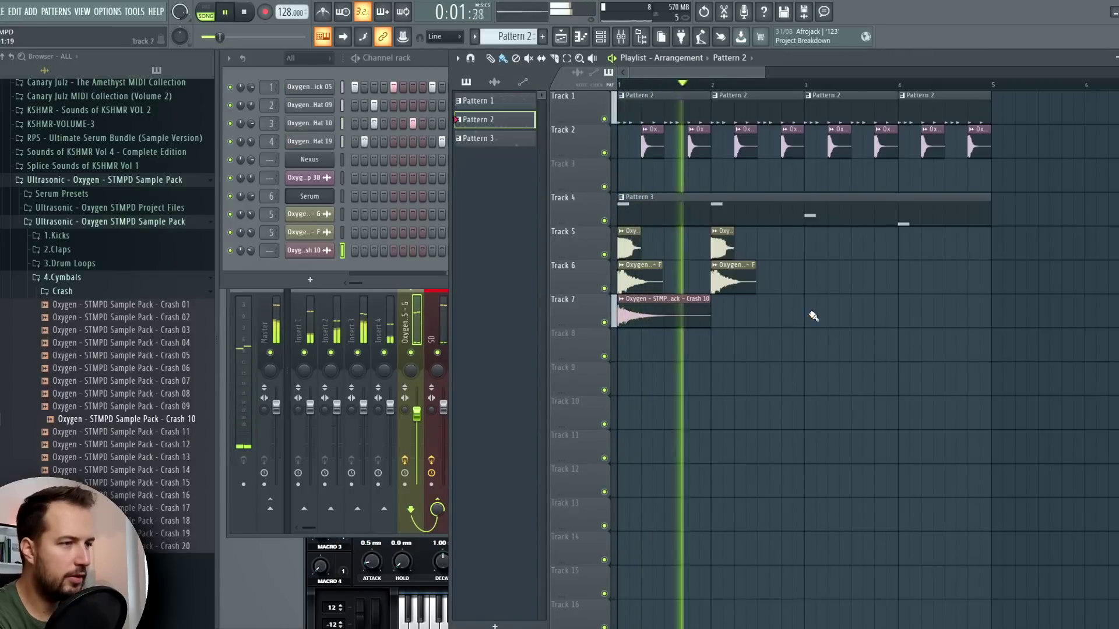
pyautogui.press('space')
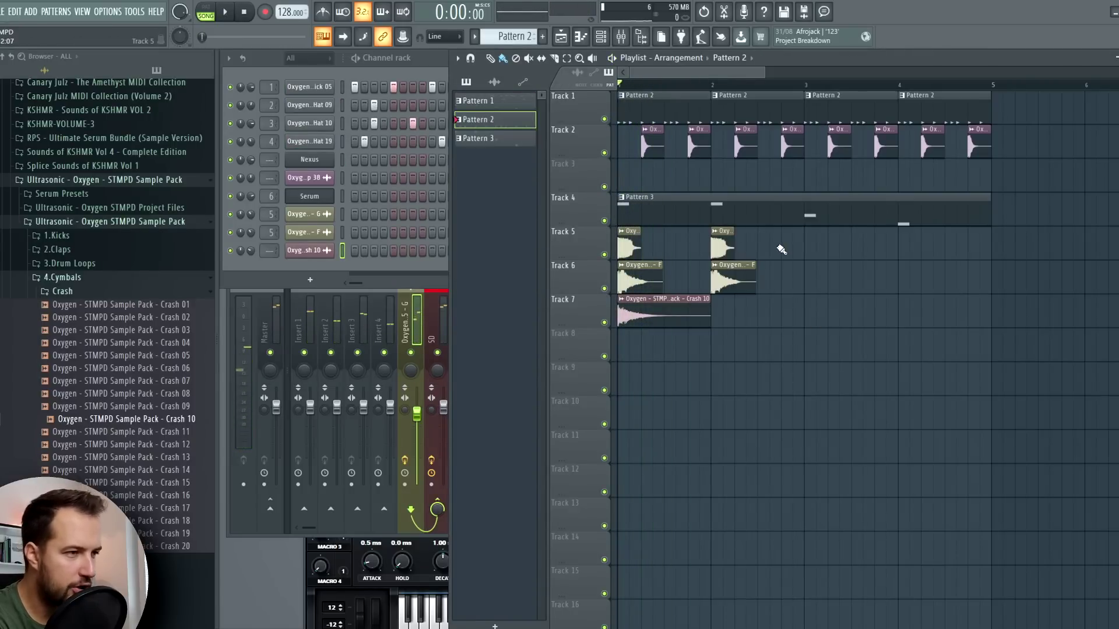
# - Play the arrangement and copy the two stab clips on Tracks 5 and 6 to bar 3
pyautogui.press('space')
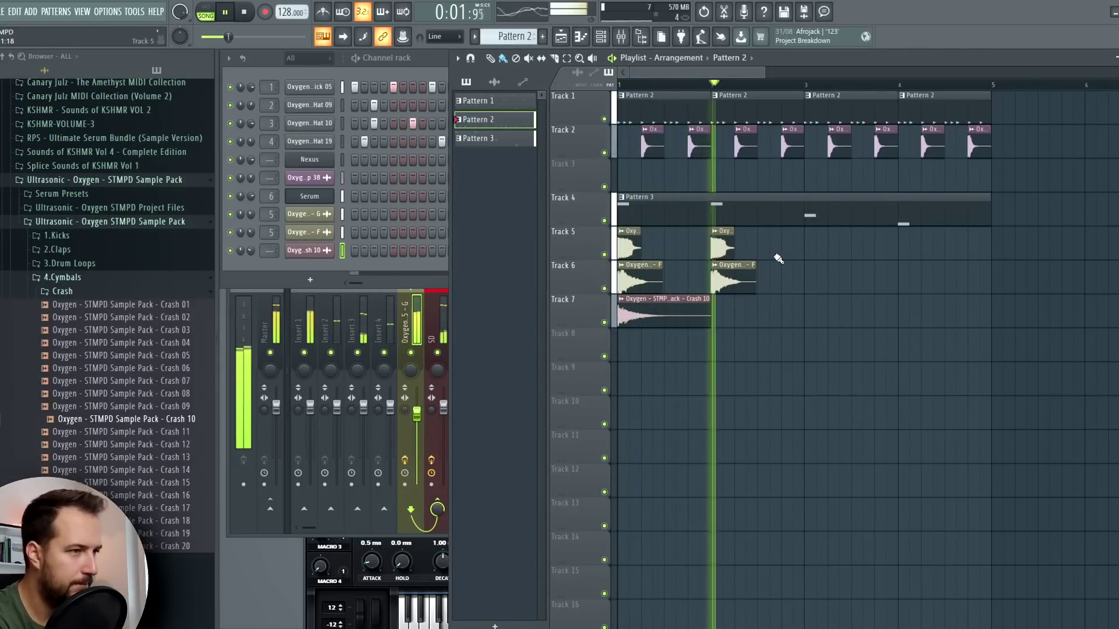
pyautogui.moveTo(778, 244)
pyautogui.mouseDown()
pyautogui.moveTo(728, 279)
pyautogui.moveTo(832, 277)
pyautogui.moveTo(821, 278)
pyautogui.mouseUp()
pyautogui.press('space')
pyautogui.click(809, 86)
# - Solo the Serum bass on Track 4 and listen to its notes from bar 3 onward
pyautogui.rightClick(608, 191)
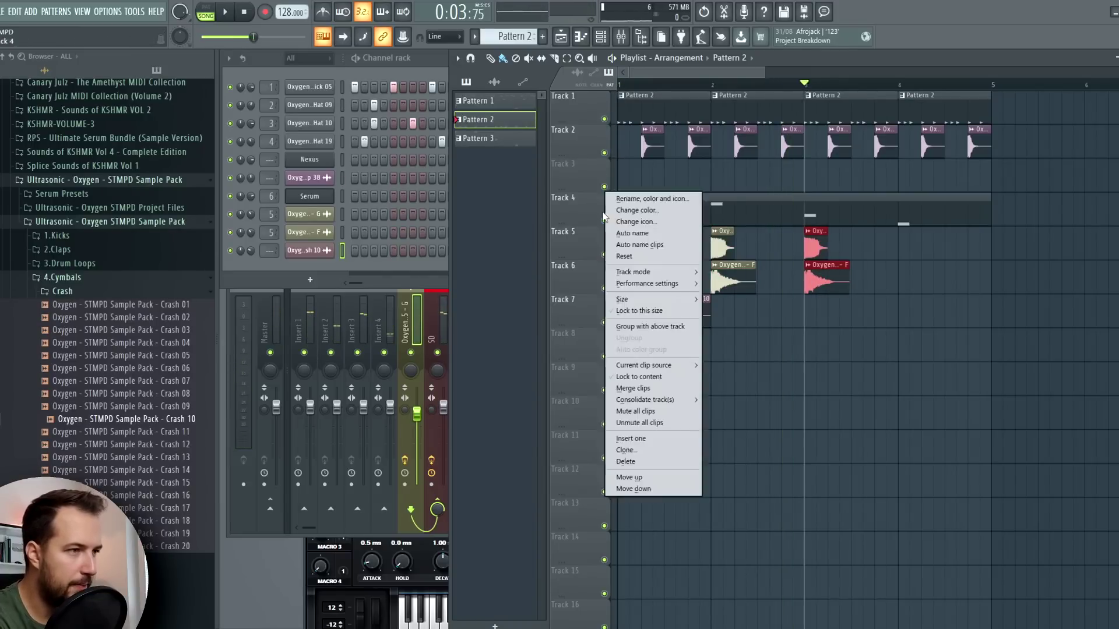
pyautogui.rightClick(604, 220)
pyautogui.click(902, 86)
pyautogui.press('space')
pyautogui.click(821, 217)
pyautogui.press('space')
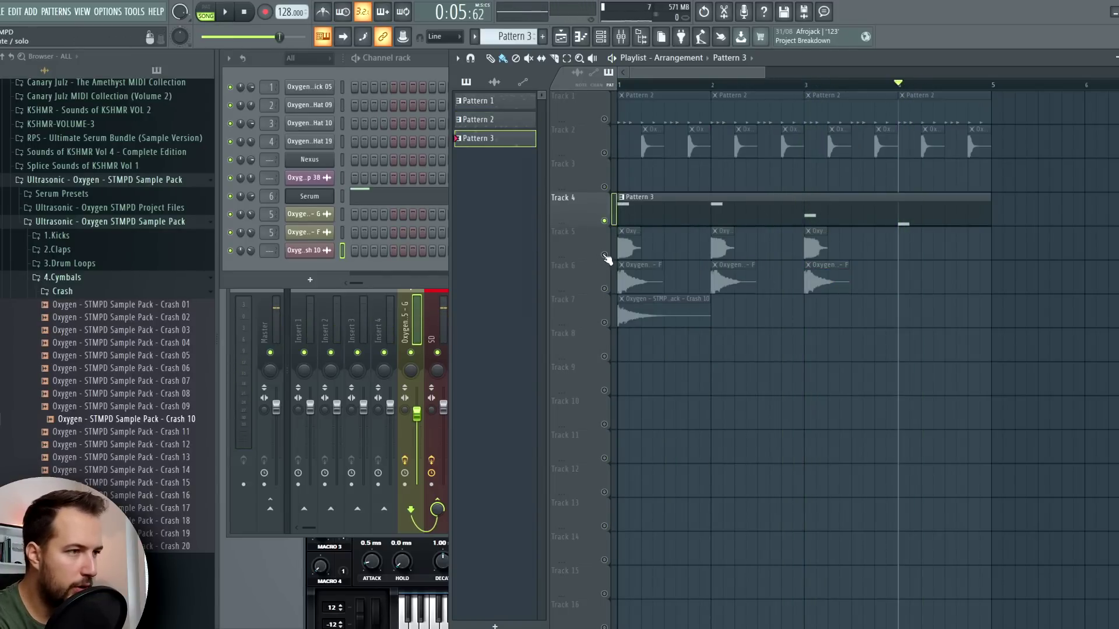
# - Solo stab Tracks 5 and 6 and make both stab clips at bar 3 unique
pyautogui.rightClick(605, 255)
pyautogui.click(604, 288)
pyautogui.click(815, 243)
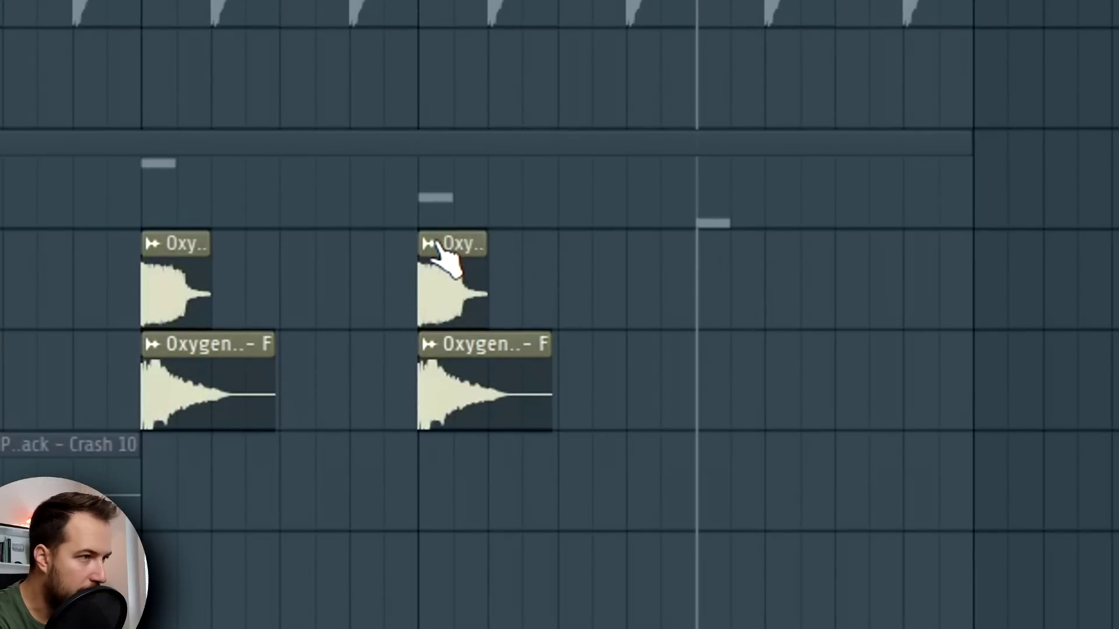
pyautogui.rightClick(437, 247)
pyautogui.click(531, 511)
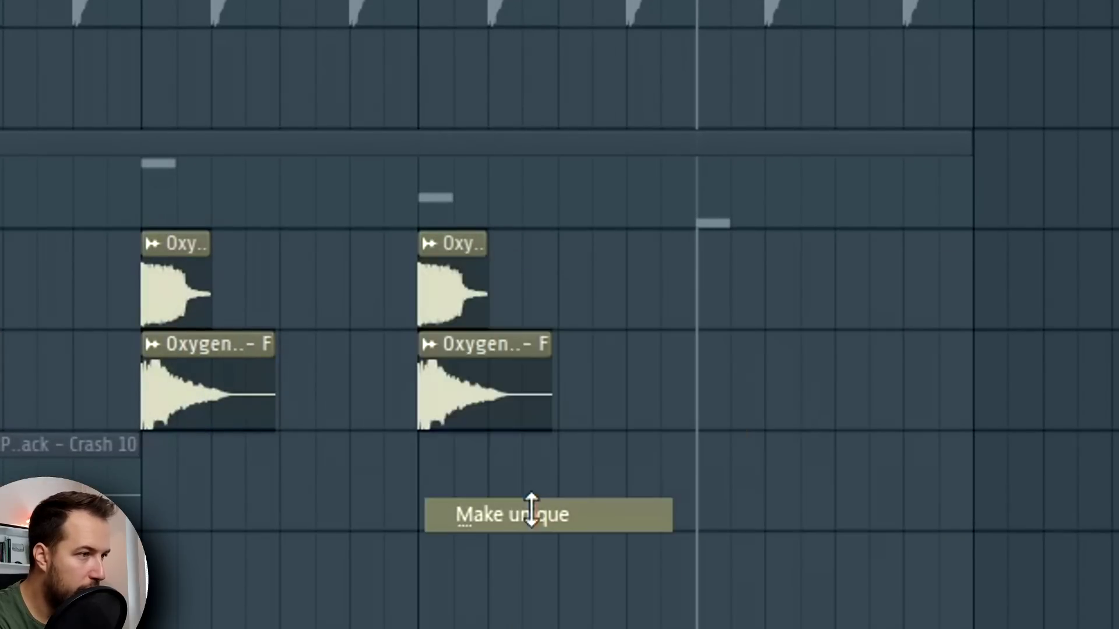
pyautogui.click(430, 346)
pyautogui.click(530, 615)
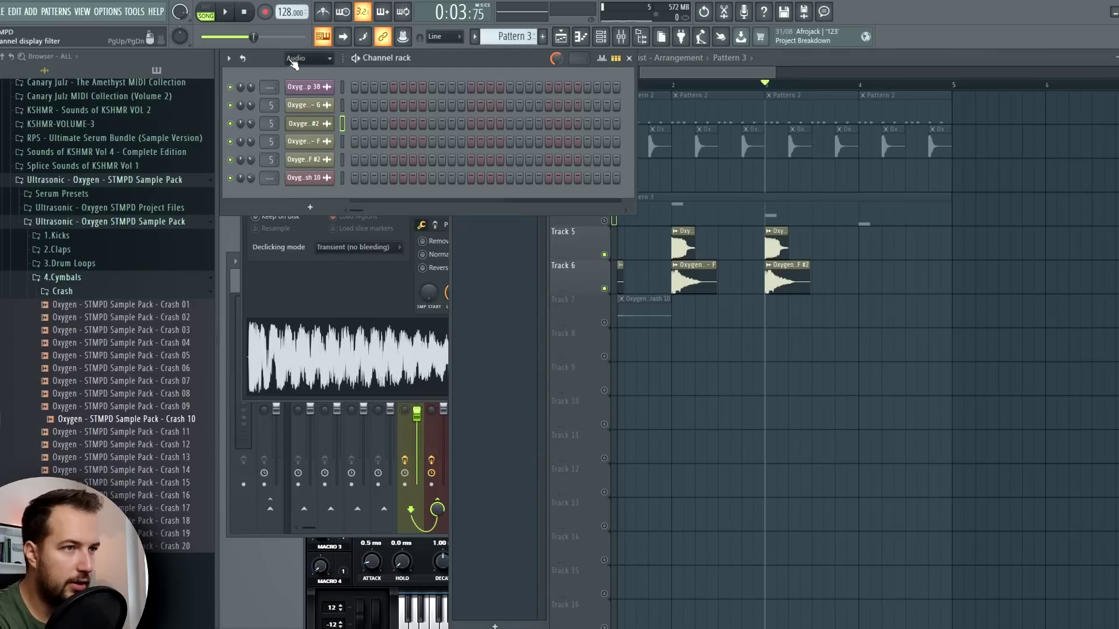
# - Show all channels, check the bar 3 note in Serum's piano roll, and set Stab 08 - F #2's pitch shift to -200 cents
pyautogui.click(296, 58)
pyautogui.click(302, 71)
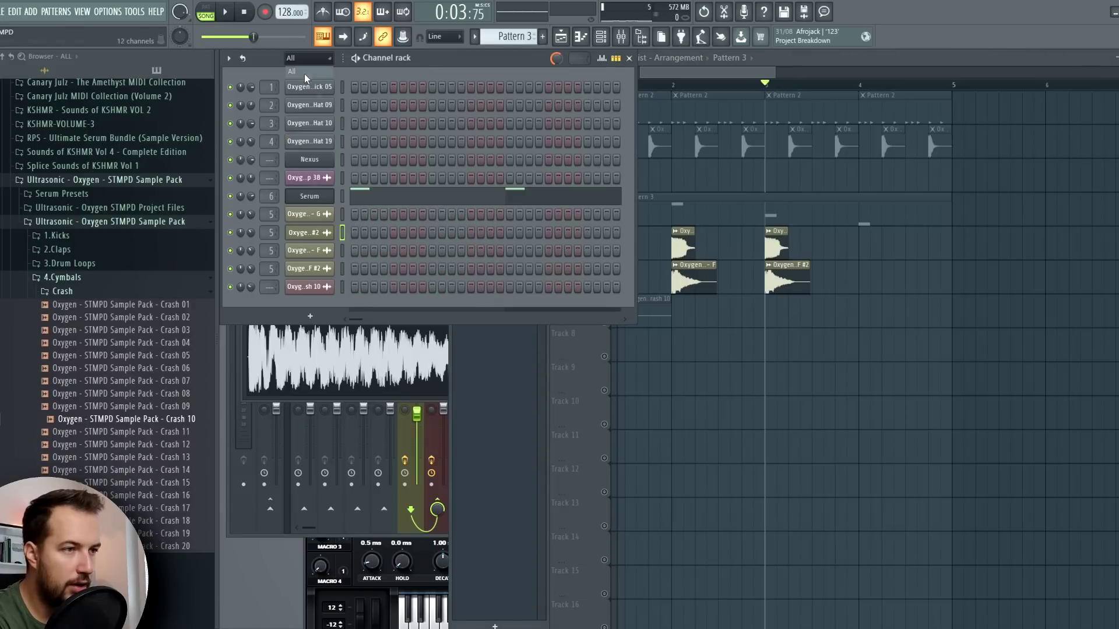
pyautogui.click(378, 197)
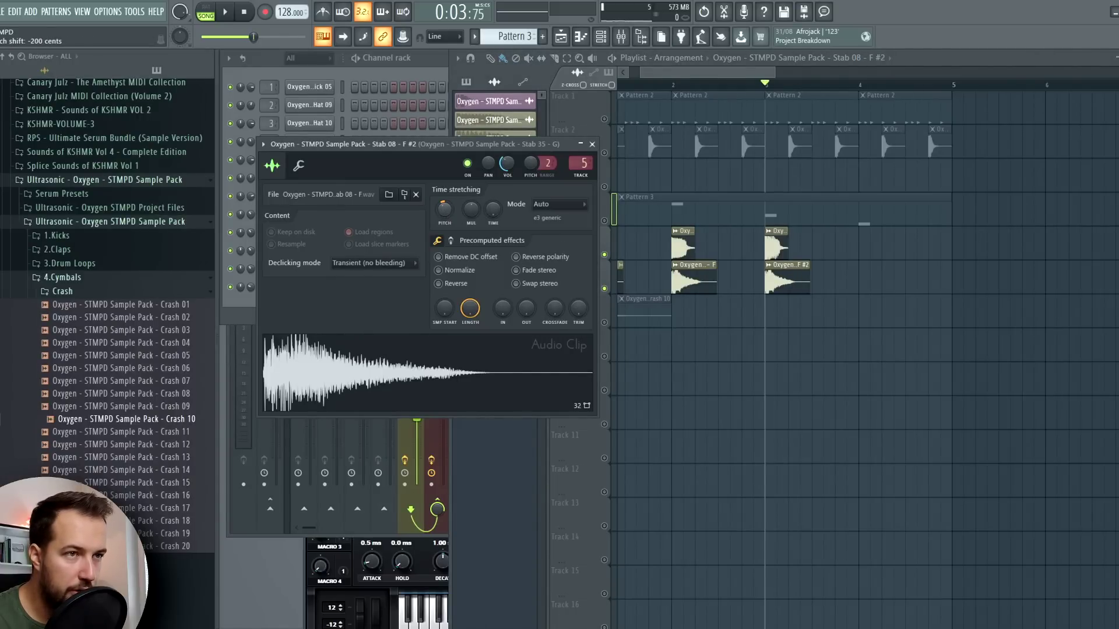
# - Play the soloed stabs, copy the bar 3 pair to bar 4 on Tracks 5 and 6, and make the Track 5 copy unique
pyautogui.press('space')
pyautogui.keyDown('shift'); pyautogui.moveTo(784, 281); pyautogui.dragTo(877, 281); pyautogui.keyUp('shift')
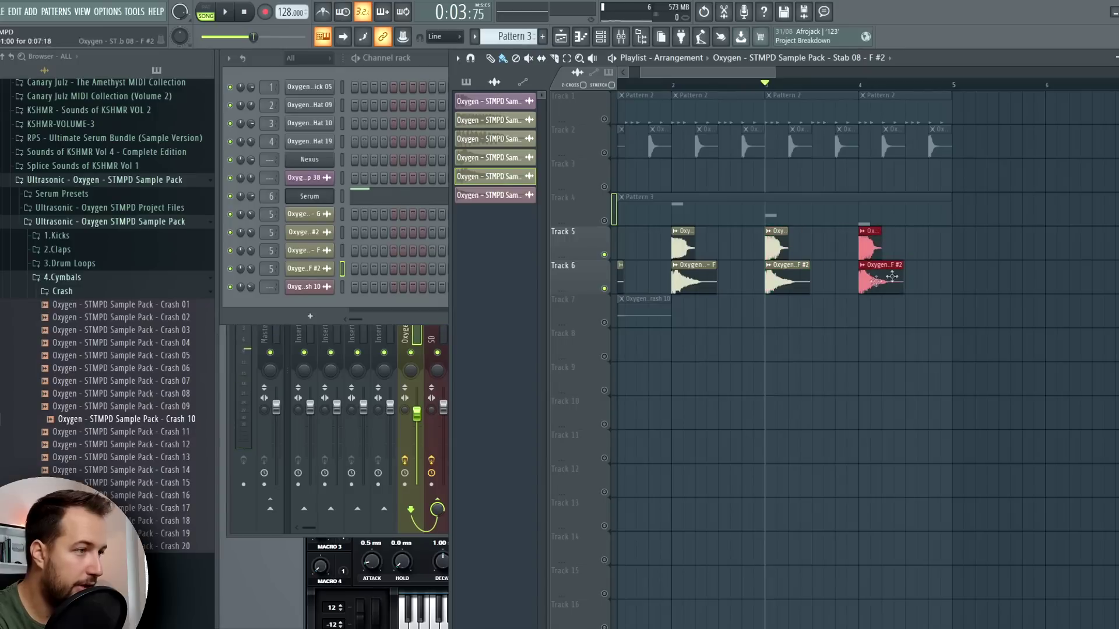
pyautogui.click(863, 231)
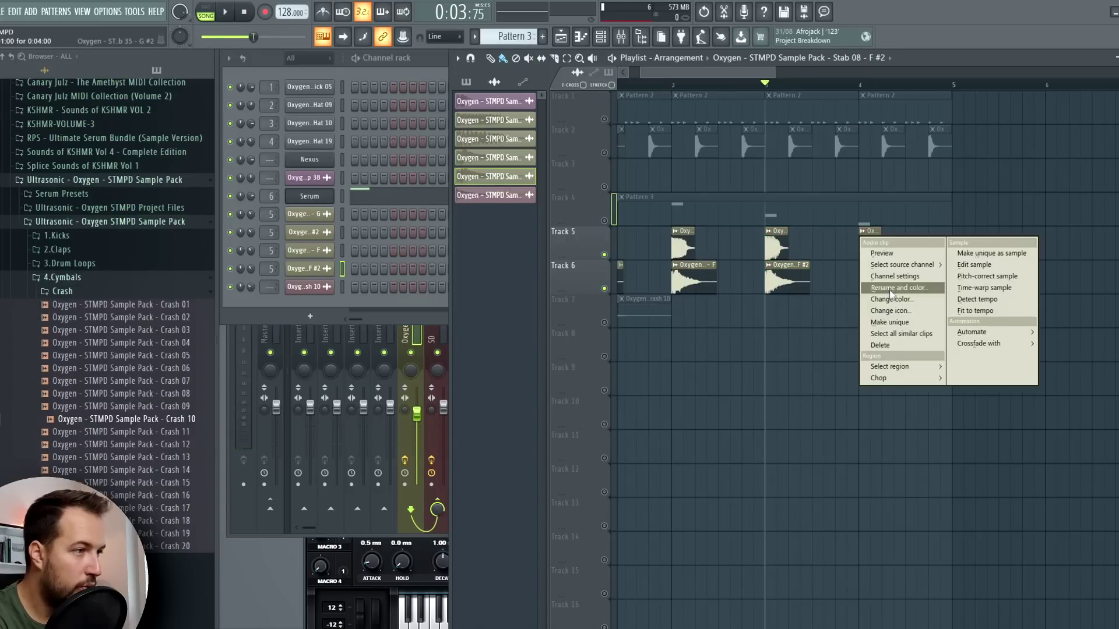
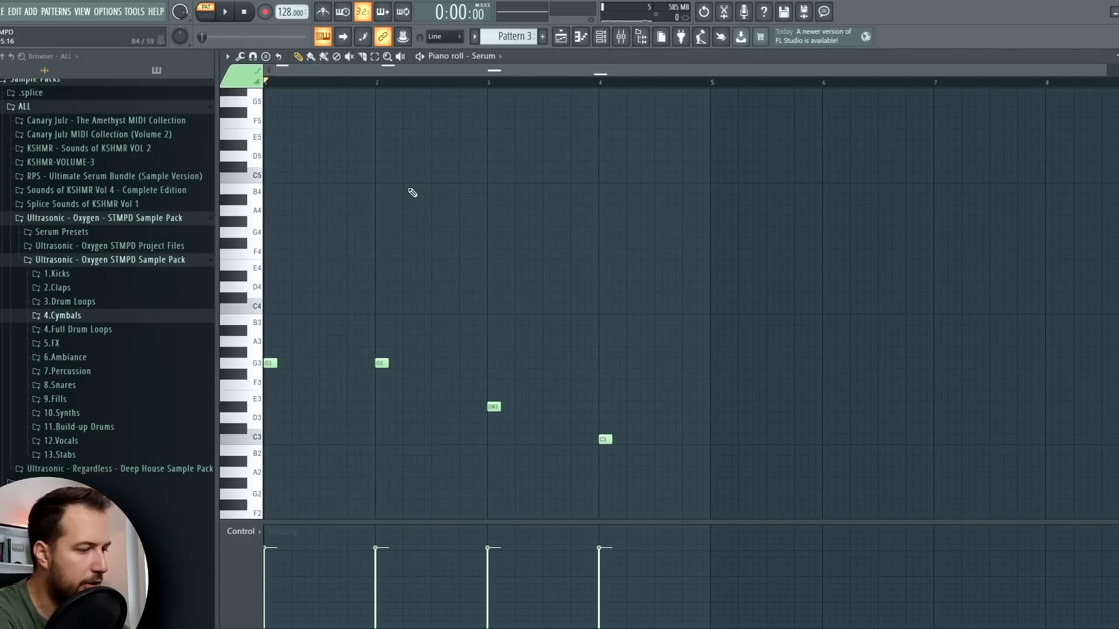
# - Audition Pattern 3's Serum bass notes in the piano roll, comparing the notes at bars 3 and 4 with the opening G3 notes
pyautogui.press('space')
pyautogui.click(487, 82)
pyautogui.click(601, 82)
pyautogui.click(601, 82)
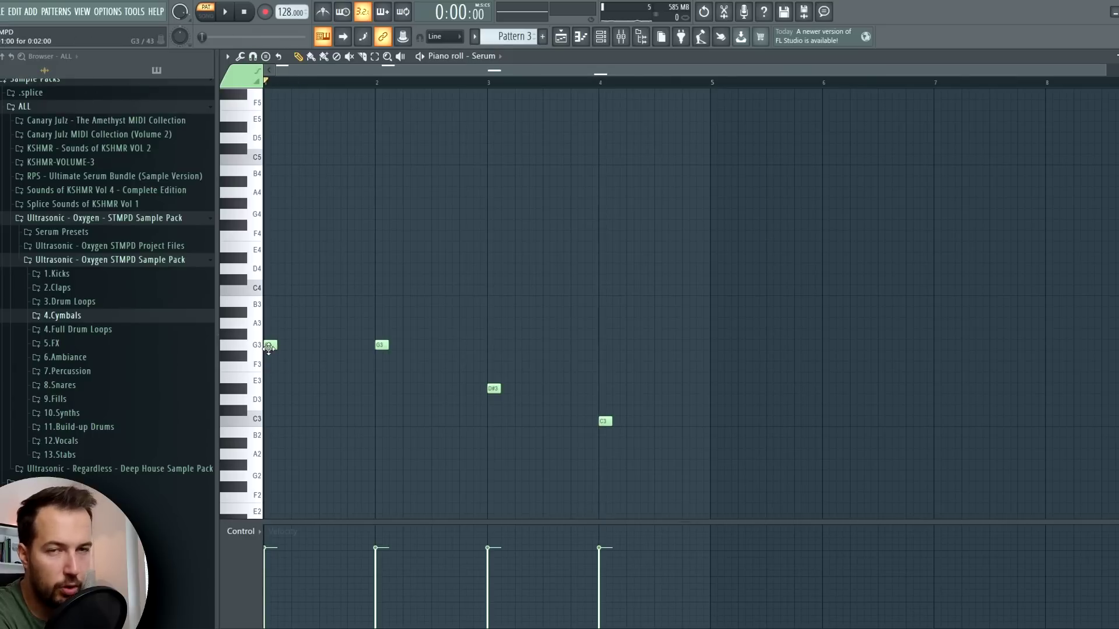
pyautogui.press('space')
pyautogui.press('space')
pyautogui.press('space')
pyautogui.click(601, 82)
pyautogui.press('space')
pyautogui.press('space')
# - Raise the bass notes at bars 3 and 4 one octave to D#4 and C4 and play the pattern
pyautogui.moveTo(692, 342); pyautogui.dragTo(446, 498)
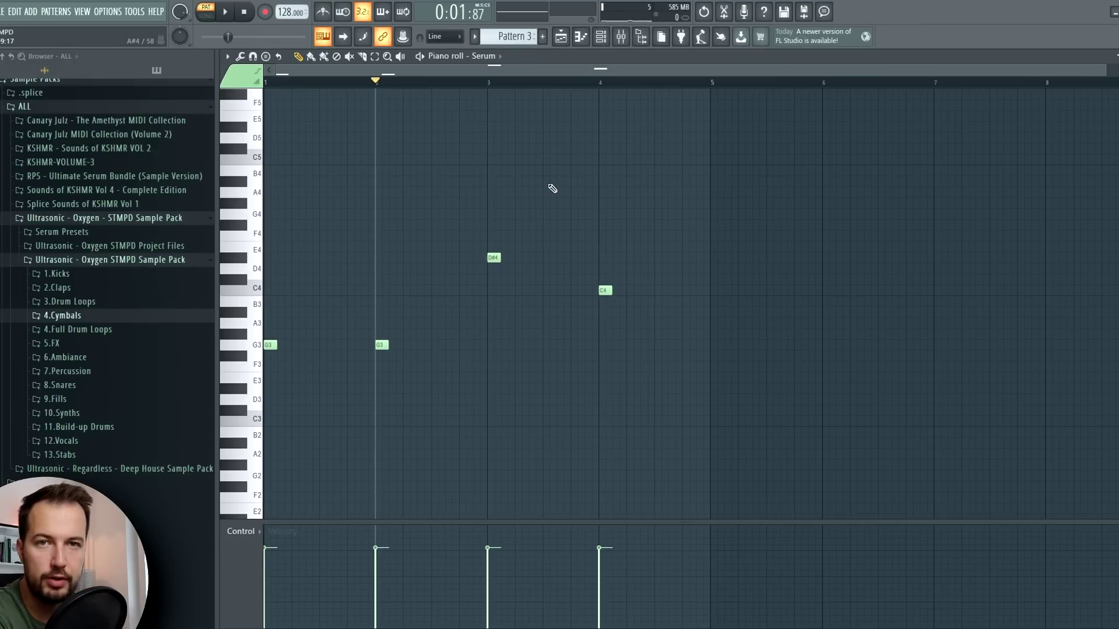
pyautogui.press('space')
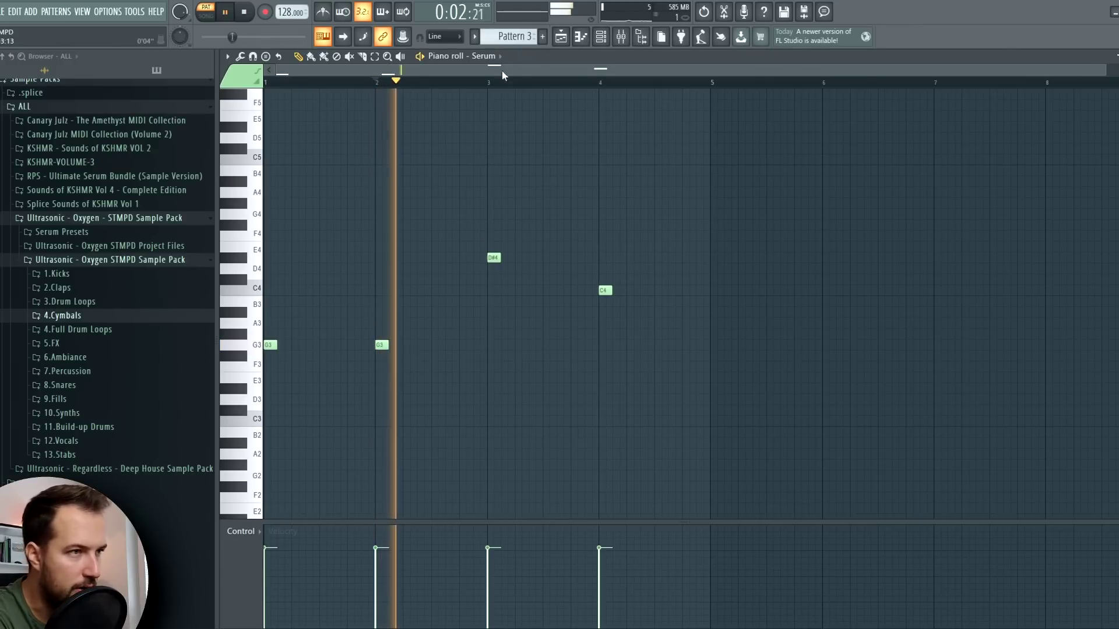
pyautogui.click(601, 82)
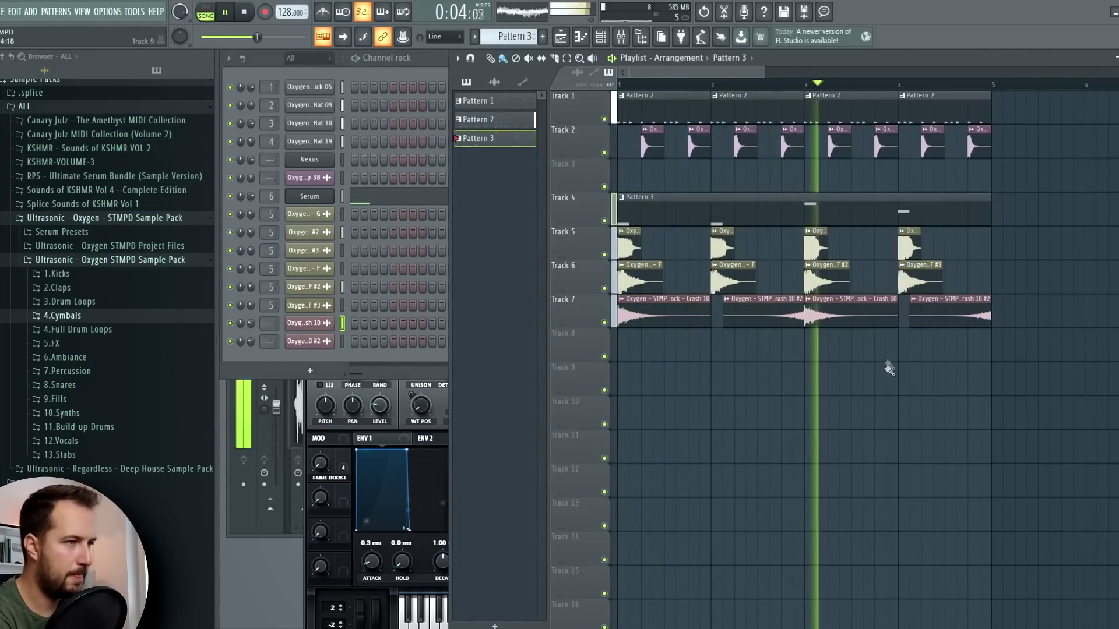
# - Add short G3 notes after the first bass note in bar 1 of Serum's piano roll, playing the song to check the rhythm
pyautogui.click(402, 179)
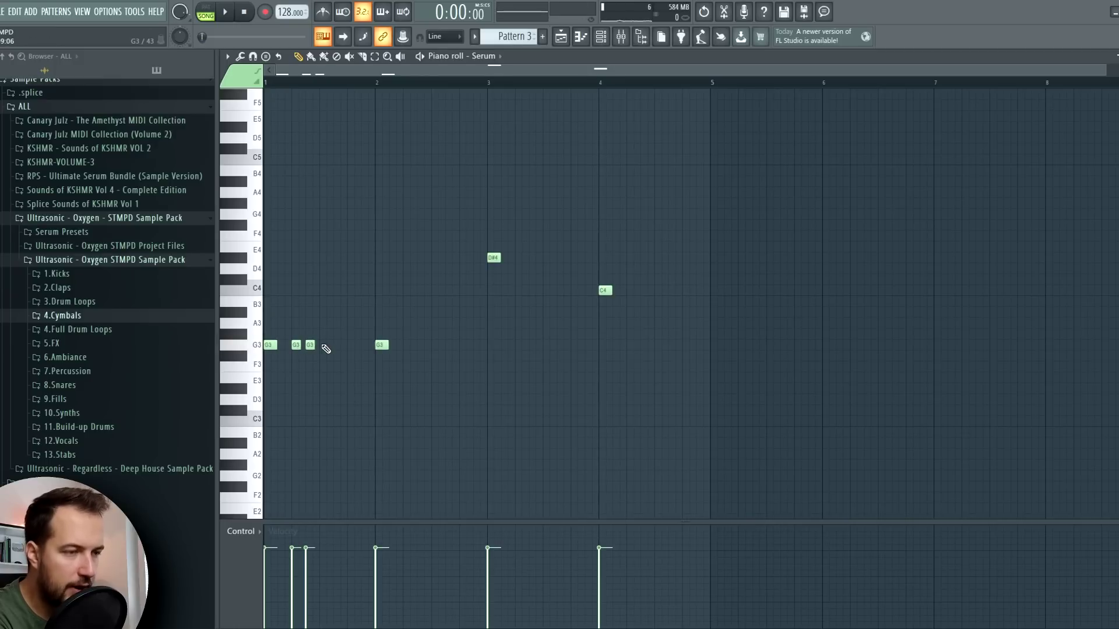
pyautogui.click(323, 345)
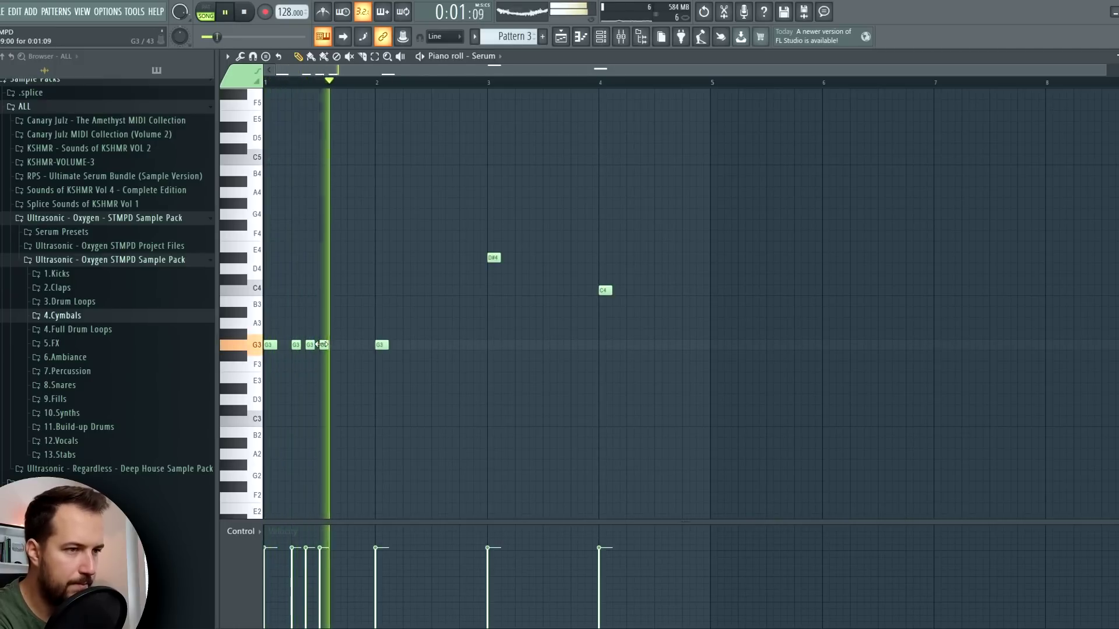
pyautogui.press('space')
pyautogui.press('space')
pyautogui.click(350, 345)
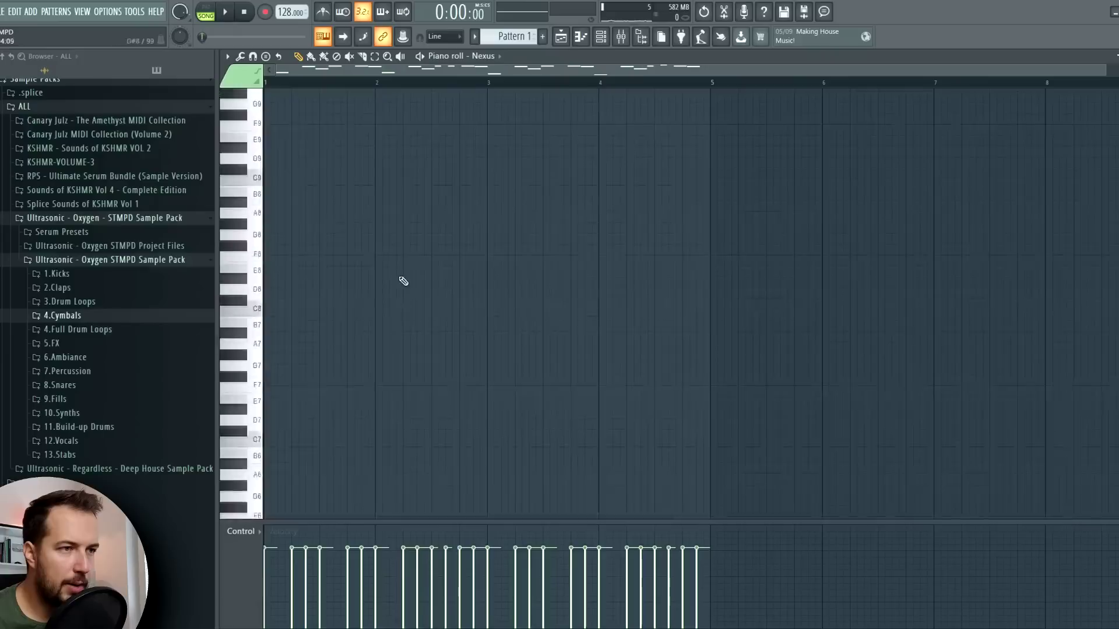
# - Play Pattern 1 and examine the Nexus melody's rhythm in its piano roll
pyautogui.scroll(-10, 404, 281)
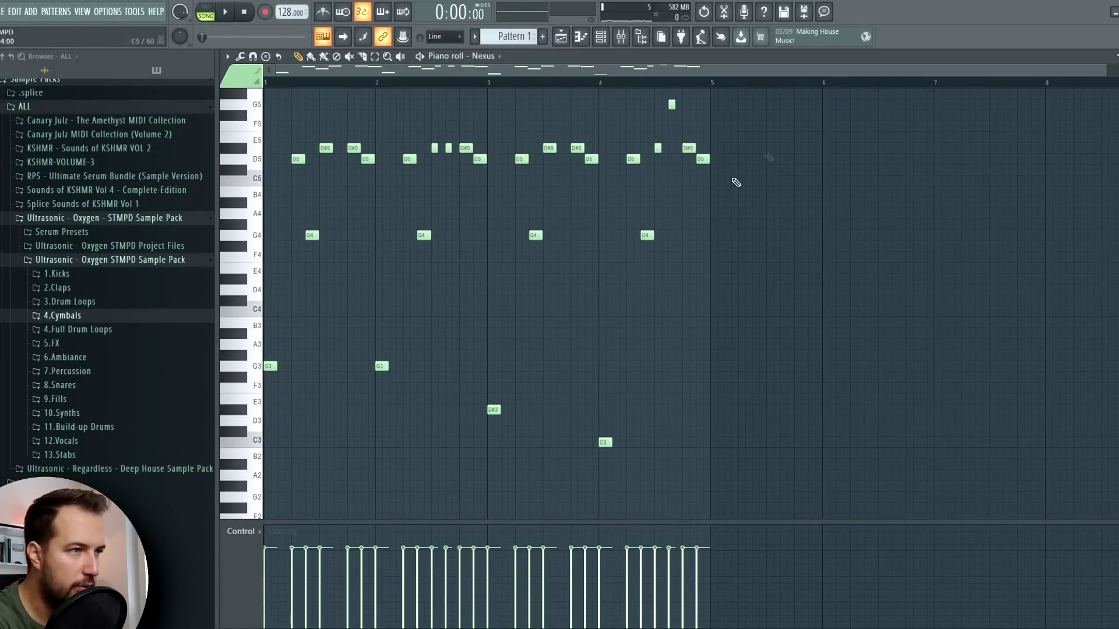
pyautogui.click(219, 11)
pyautogui.scroll(2, 657, 245)
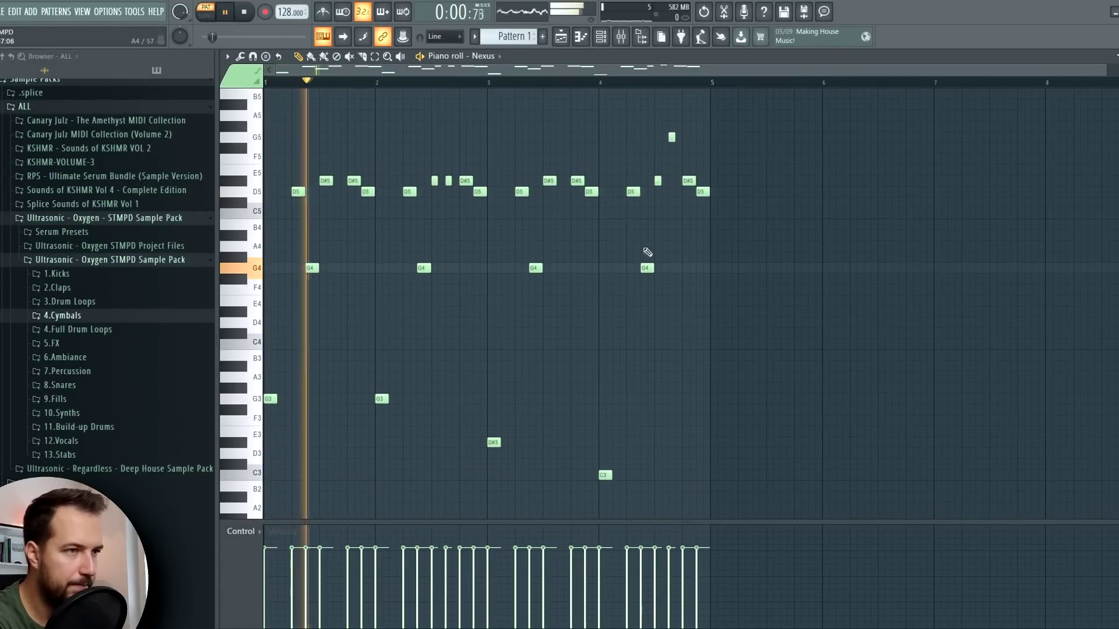
pyautogui.moveTo(831, 101); pyautogui.dragTo(192, 518)
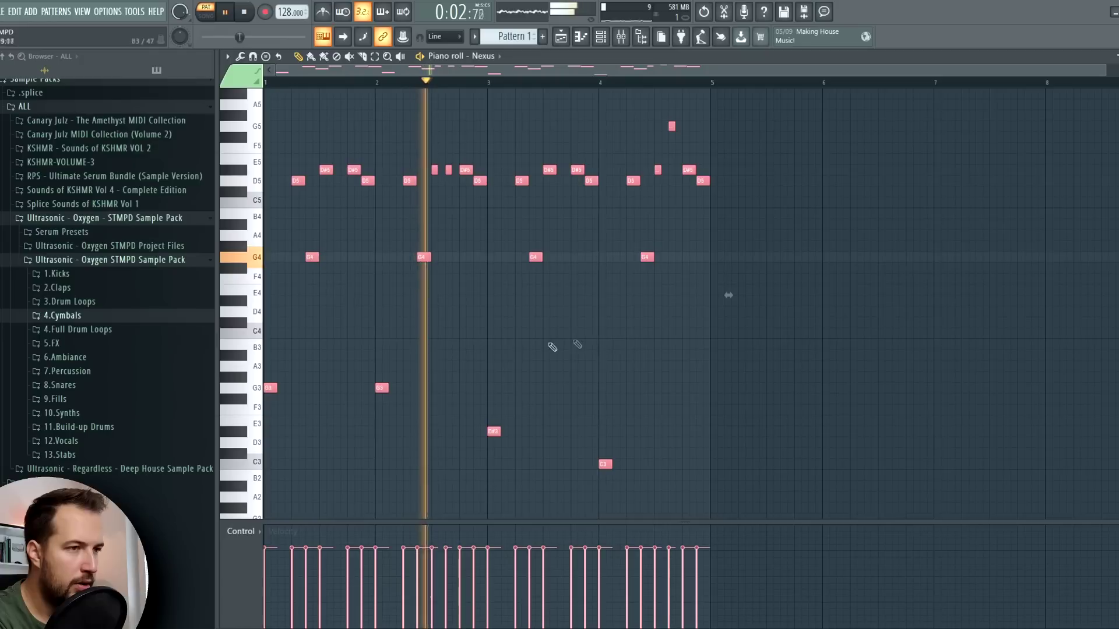
pyautogui.press('space')
pyautogui.hotkey('ctrl', 'd')
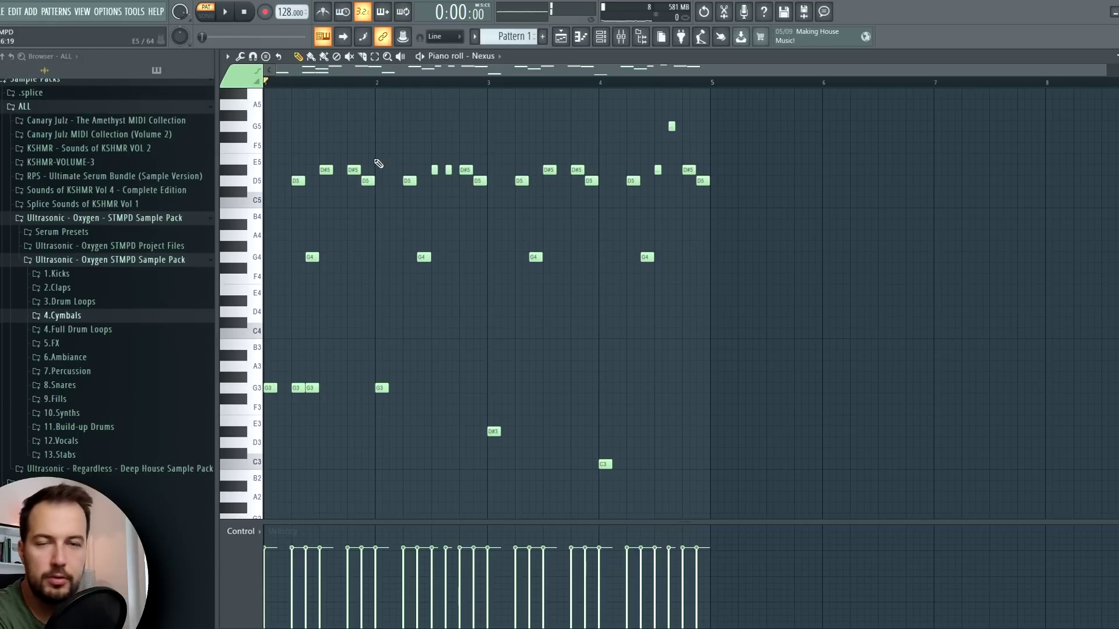
# - Try filling bar 1 of the Nexus pattern with G3 notes that follow the melody's rhythm
pyautogui.press('space')
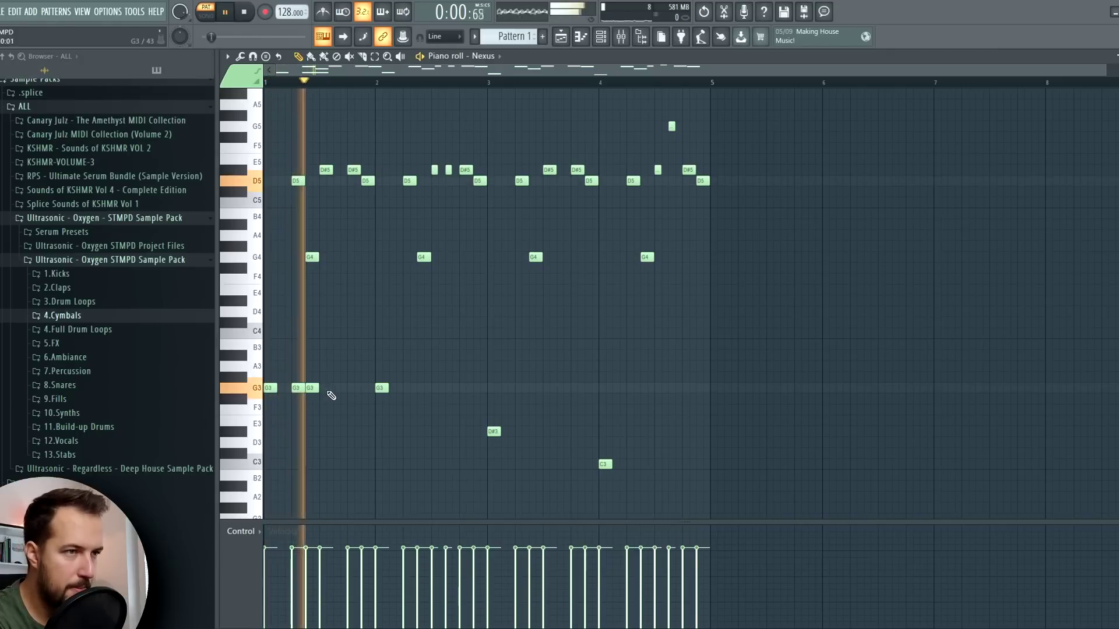
pyautogui.press('space')
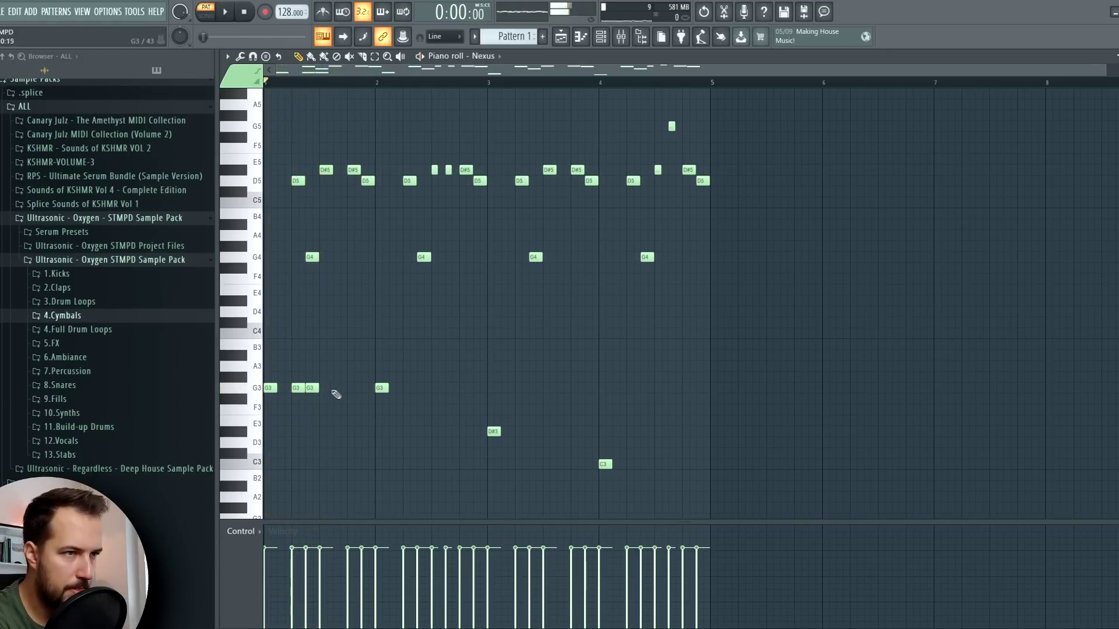
pyautogui.press('space')
pyautogui.click(323, 389)
pyautogui.click(353, 388)
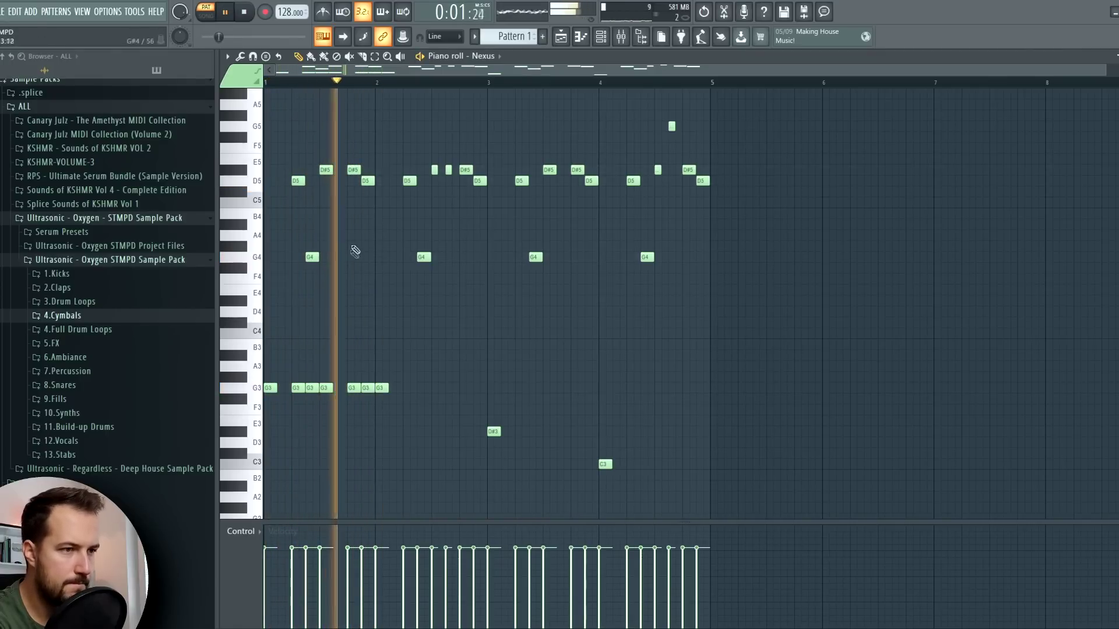
pyautogui.press('space')
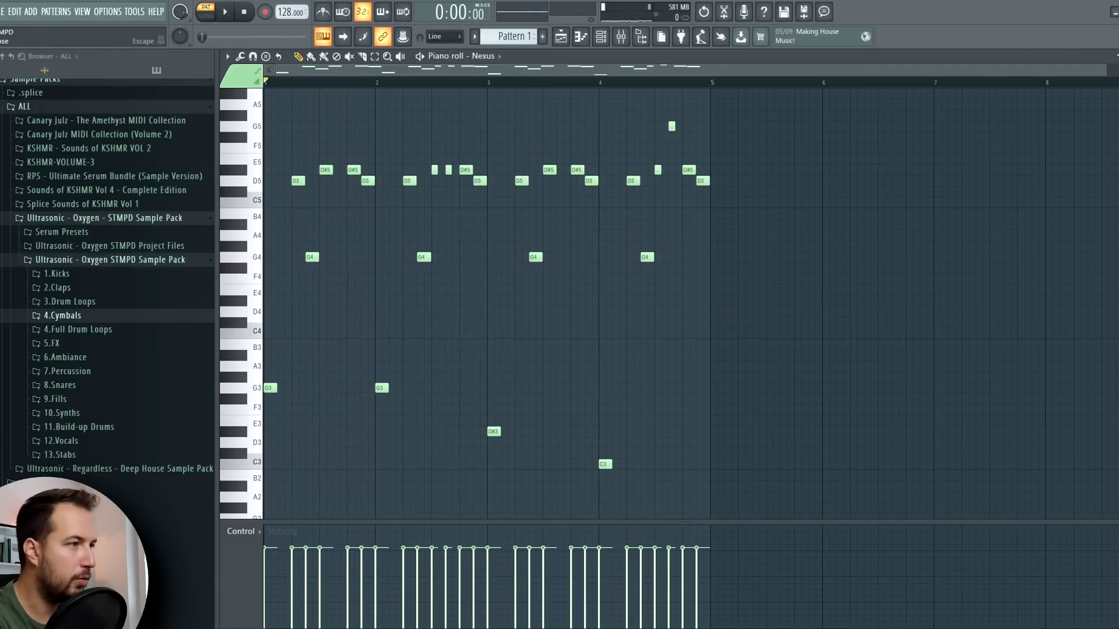
pyautogui.press('Escape')
# - Return to Pattern 3's Serum notes and repeat the short-note rhythm on G3 in bar 2, D#4 in bar 3 and C4 in bar 4
pyautogui.click(476, 37)
pyautogui.click(506, 75)
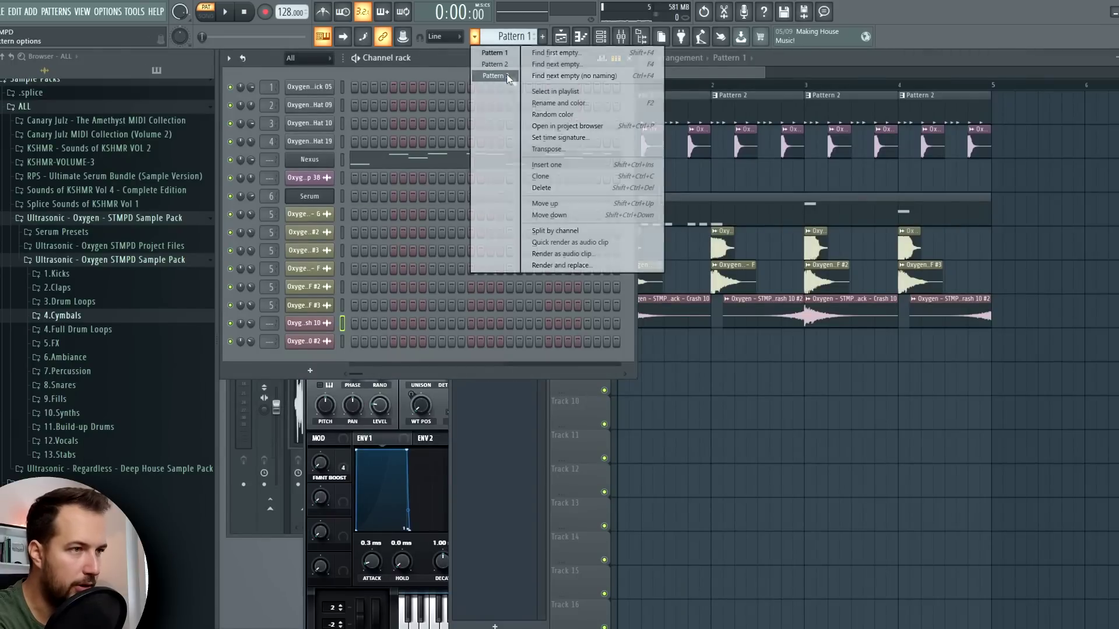
pyautogui.click(425, 195)
pyautogui.press('space')
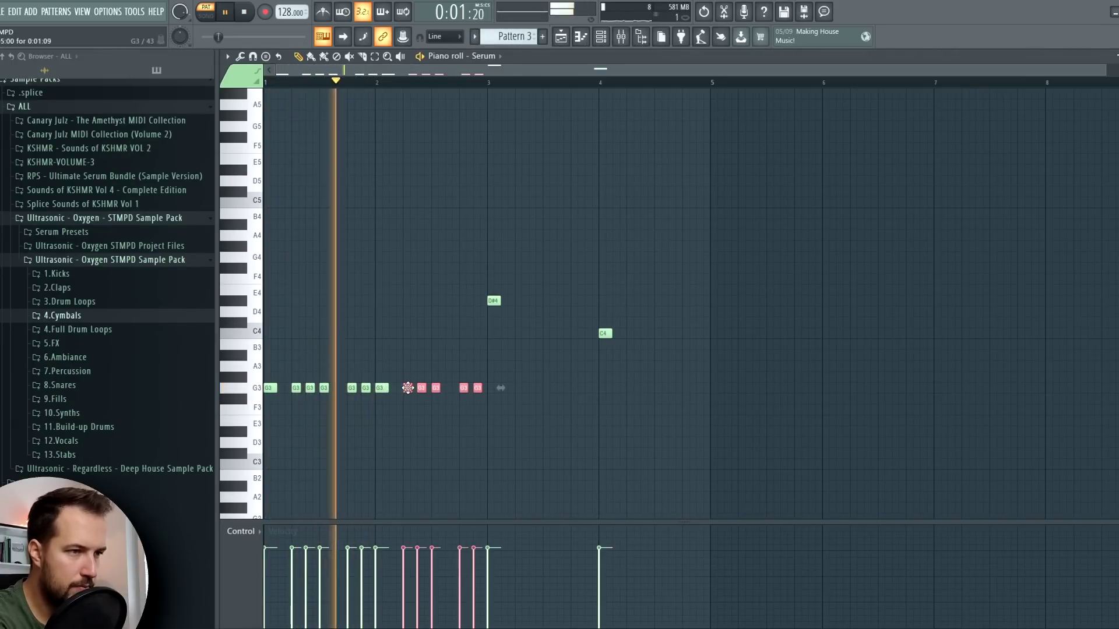
pyautogui.moveTo(407, 387); pyautogui.dragTo(634, 335)
pyautogui.hotkey('ctrl', 'd')
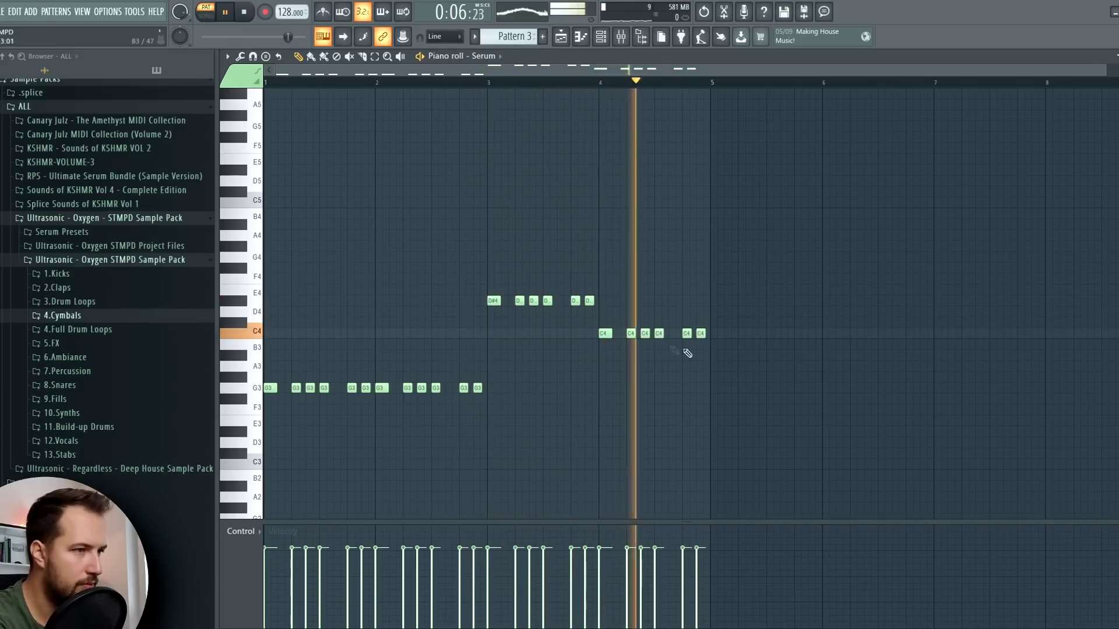
# - Fill the rhythm gaps with a short C4 note in bar 4 and a short G3 note in bar 2
pyautogui.click(671, 333)
pyautogui.click(449, 388)
pyautogui.press('space')
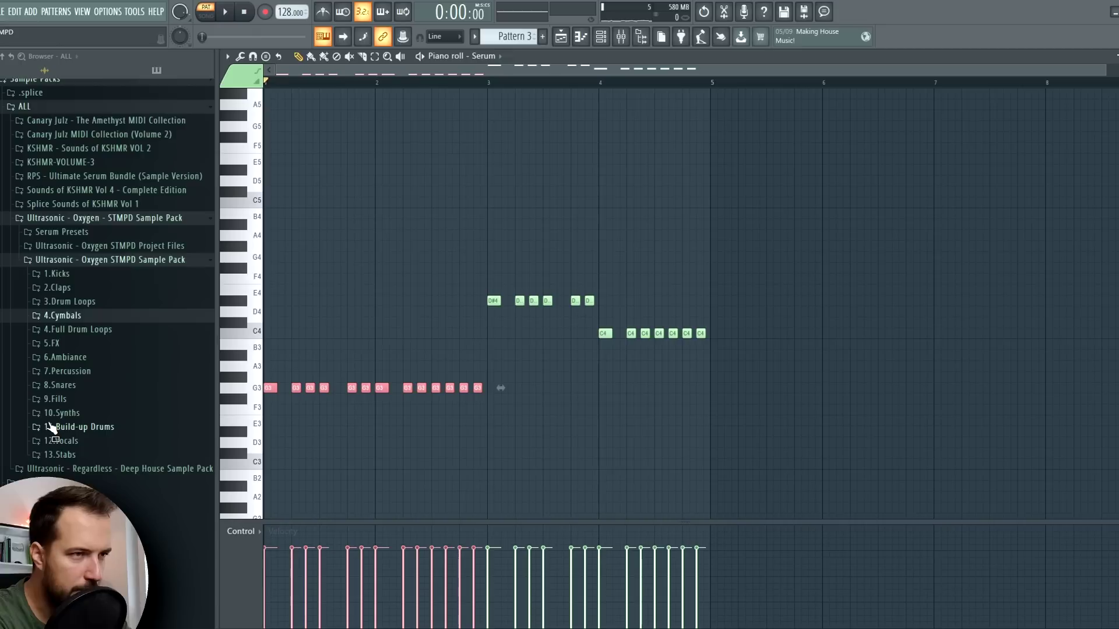
# - While playing the bass pattern, raise selected short G3 notes in bar 2 one octave to G4
pyautogui.press('space')
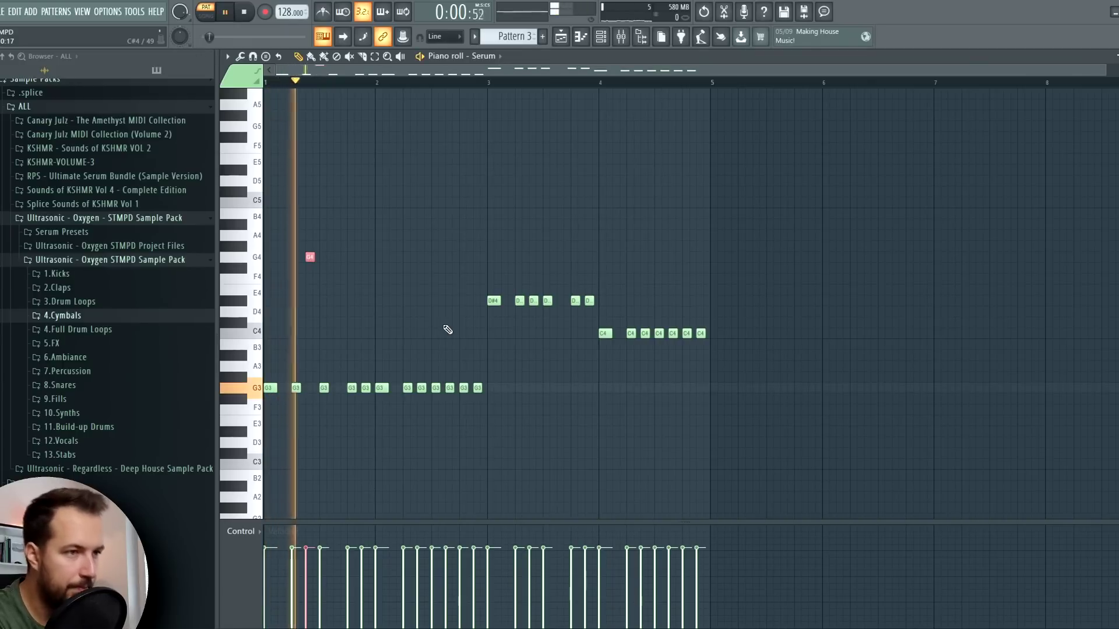
pyautogui.click(435, 388)
pyautogui.click(421, 388)
pyautogui.hotkey('ctrl', 'Up')
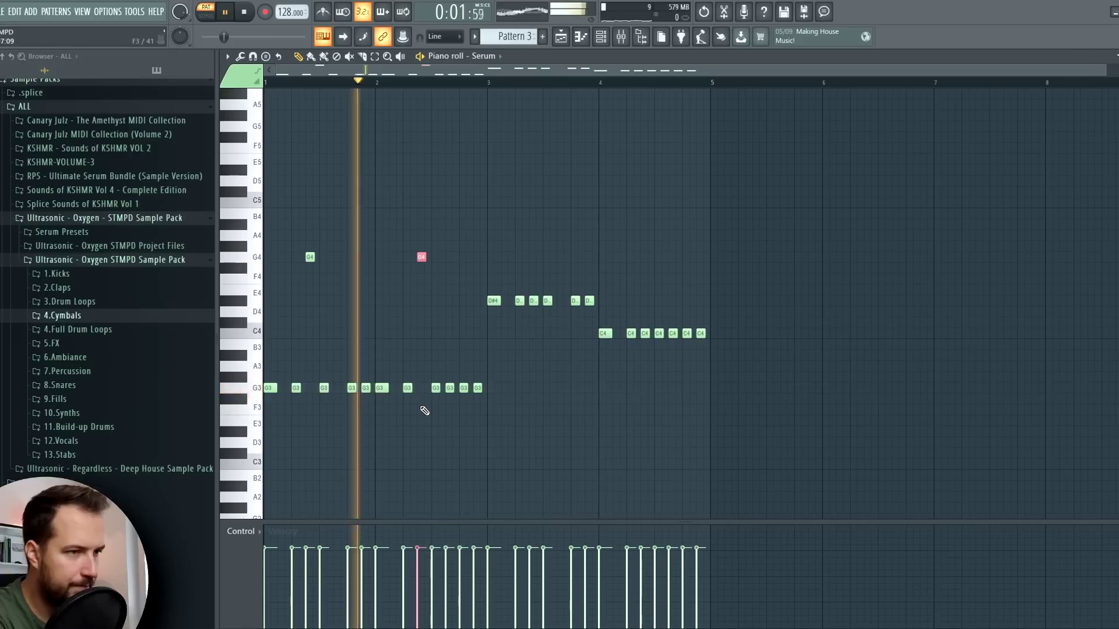
pyautogui.click(437, 389)
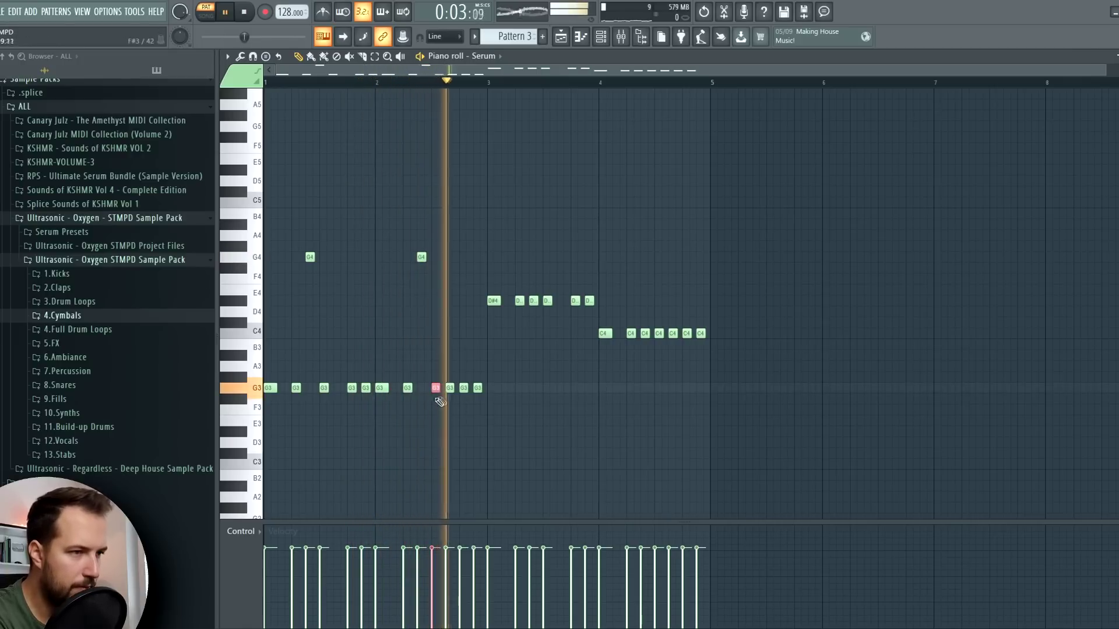
pyautogui.click(463, 388)
pyautogui.hotkey('ctrl', 'Up')
pyautogui.keyDown('ctrl'); pyautogui.click(617, 401); pyautogui.keyUp('ctrl')
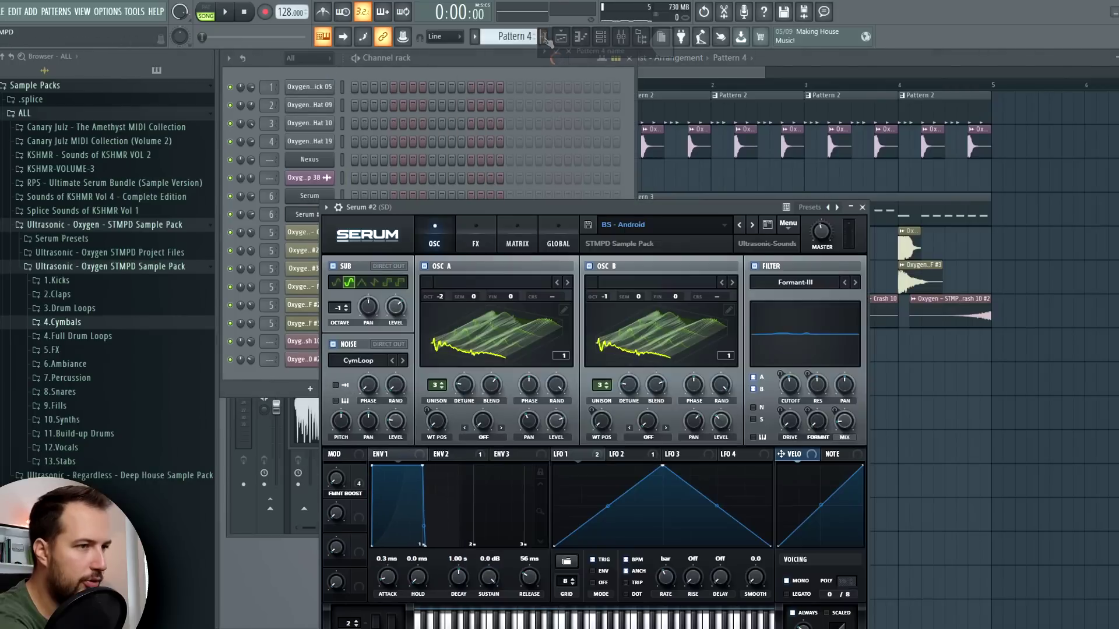
# - Load the LD - Backfire lead preset from the Ultrasonic - Oxygen STMPD Sample Pack into Serum #2
pyautogui.click(636, 225)
pyautogui.moveTo(714, 467)
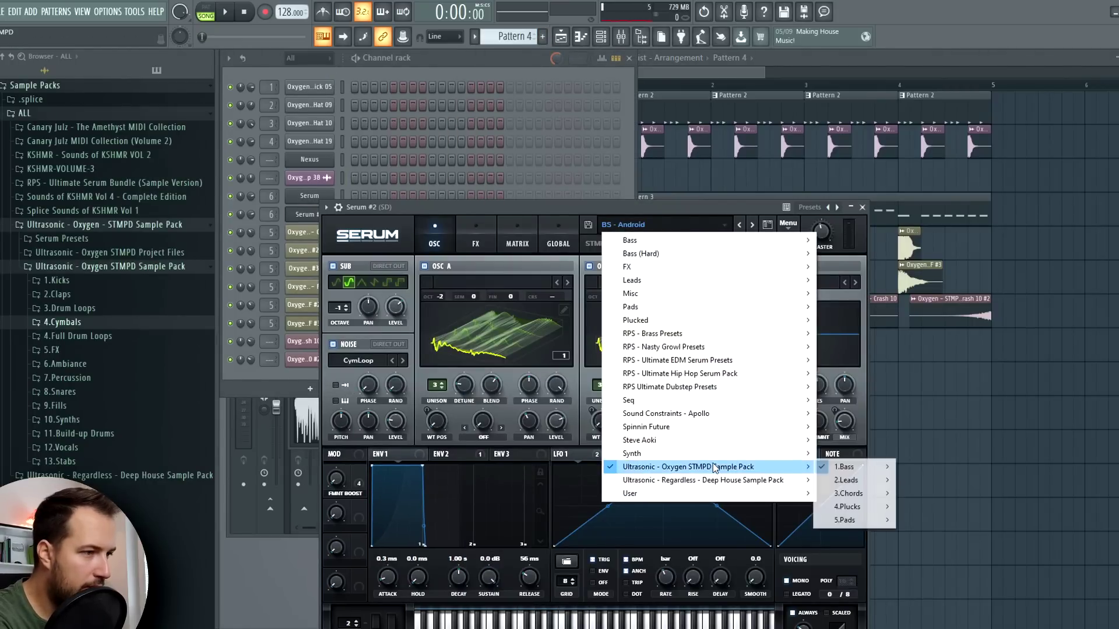
pyautogui.moveTo(877, 483)
pyautogui.click(449, 147)
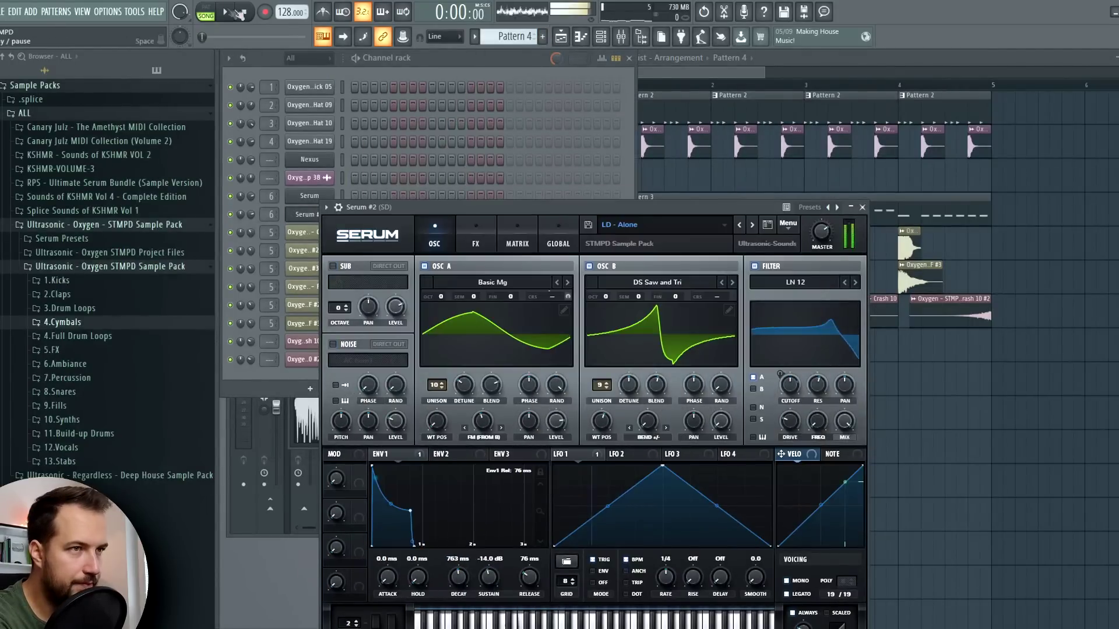
pyautogui.click(753, 225)
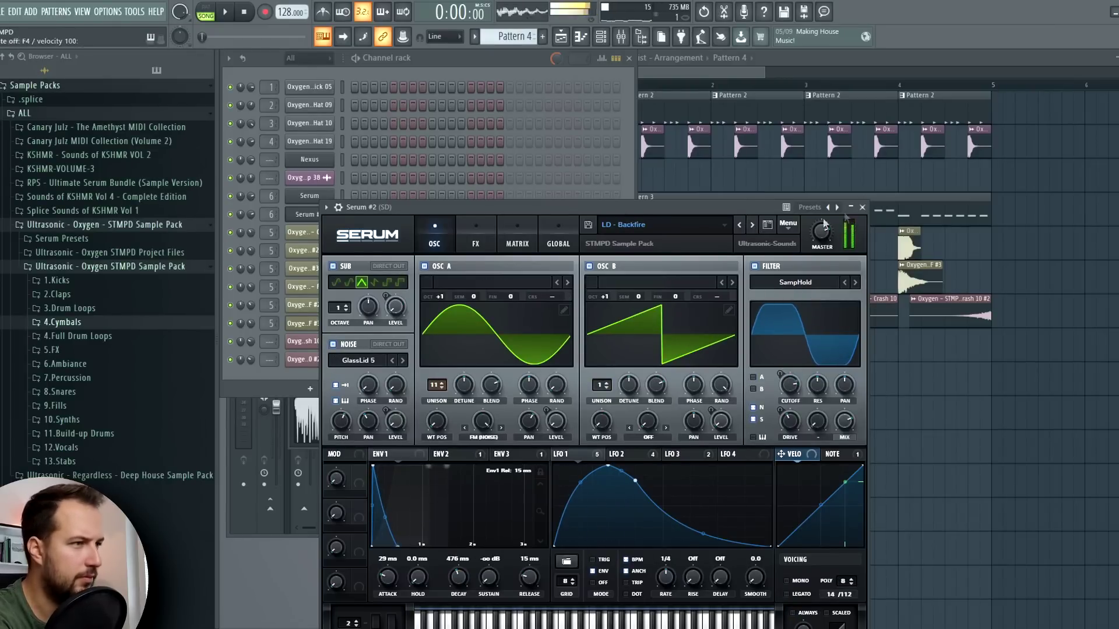
pyautogui.click(862, 207)
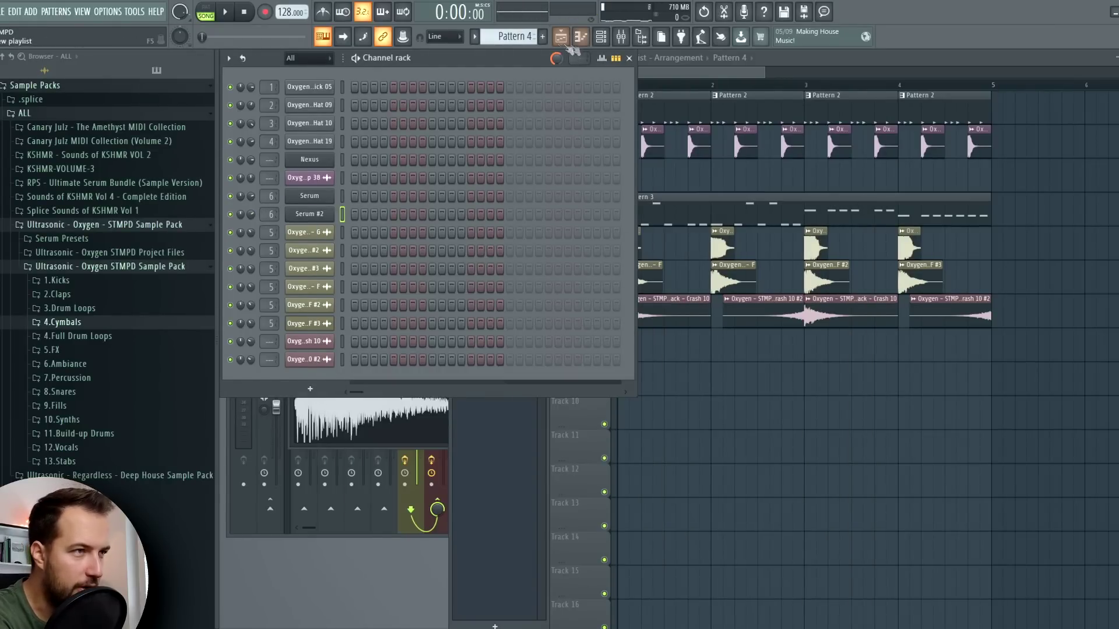
# - Place Pattern 4 across bars 1 to 4 of Track 8 and give it a syncopated Serum #2 lead melody
pyautogui.click(703, 347)
pyautogui.press('F7')
pyautogui.scroll(1, 529, 36)
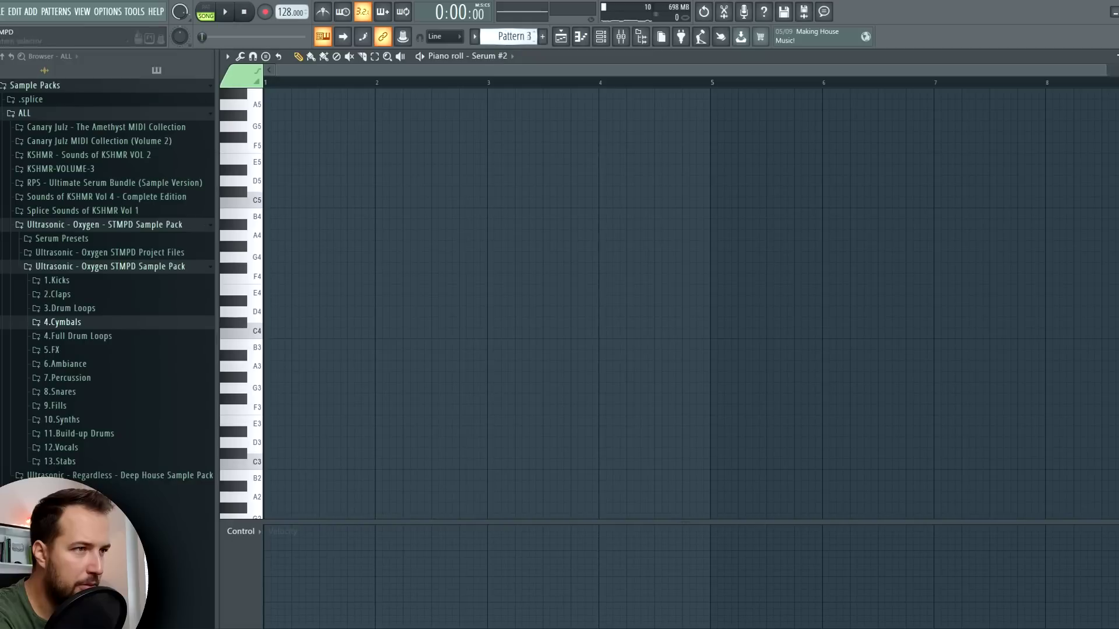
pyautogui.press('Return')
pyautogui.moveTo(574, 241); pyautogui.dragTo(278, 436)
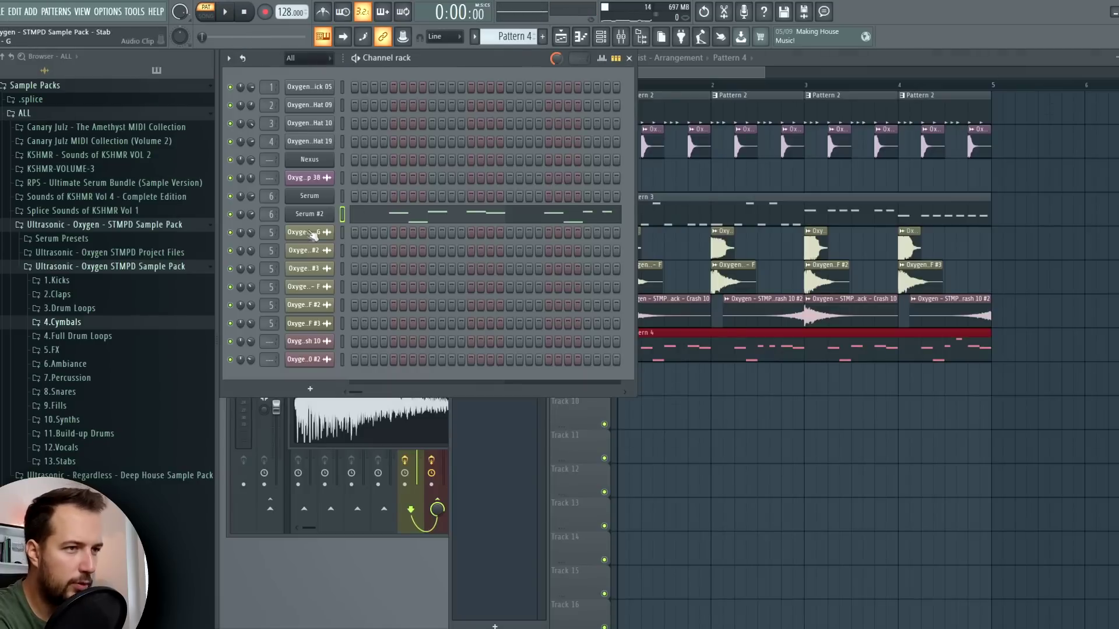
# - Assign Serum #2 to mixer track 7 and route that track only to the SD track 6
pyautogui.click(338, 207)
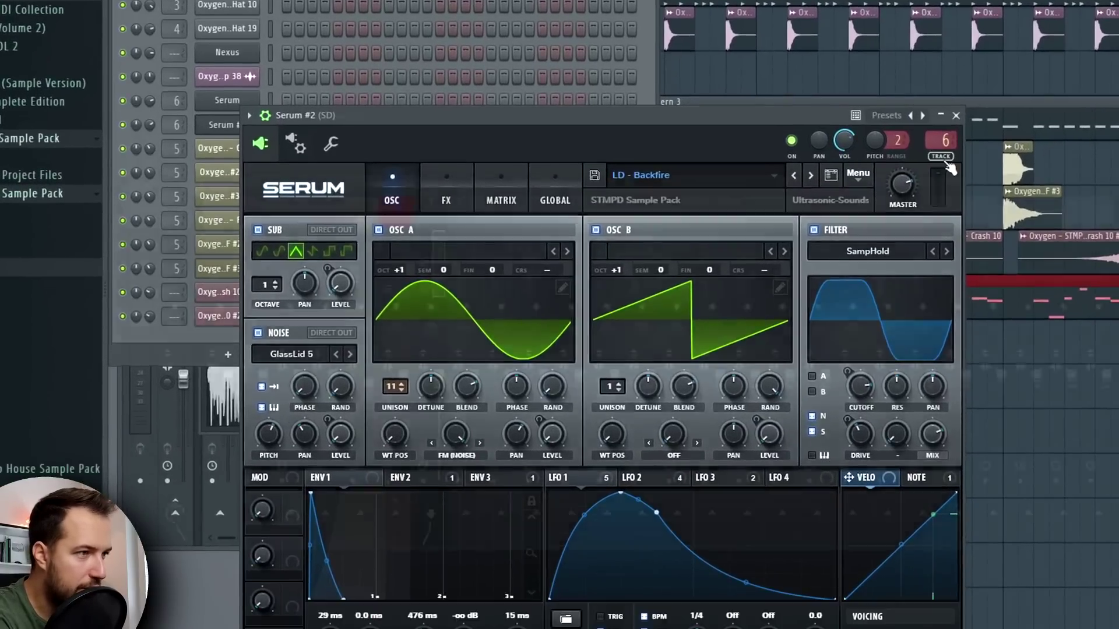
pyautogui.click(850, 239)
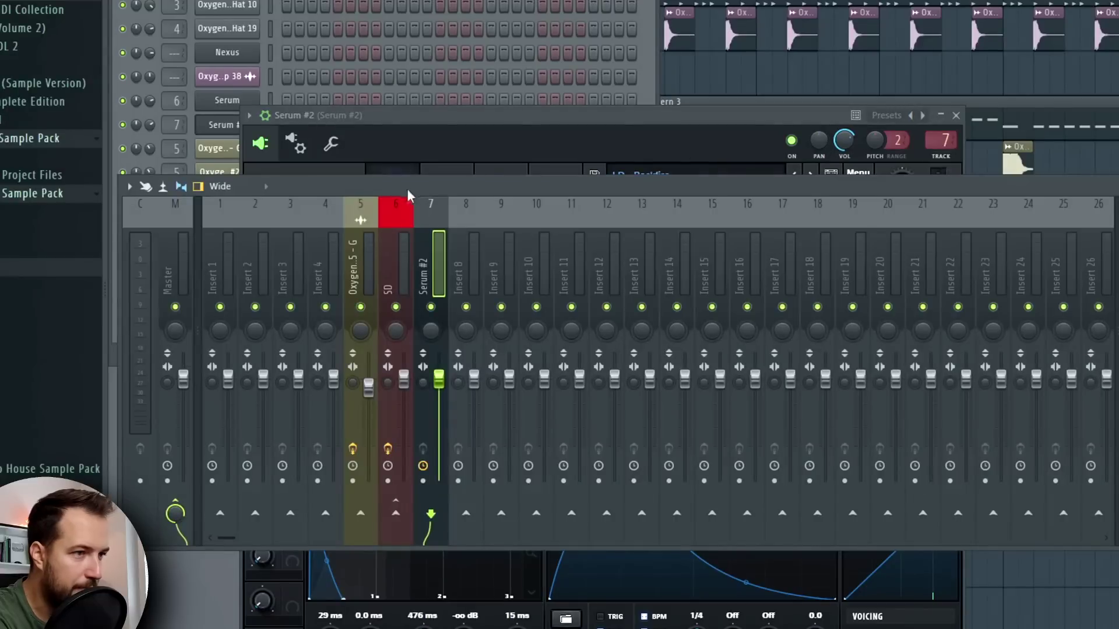
pyautogui.rightClick(402, 520)
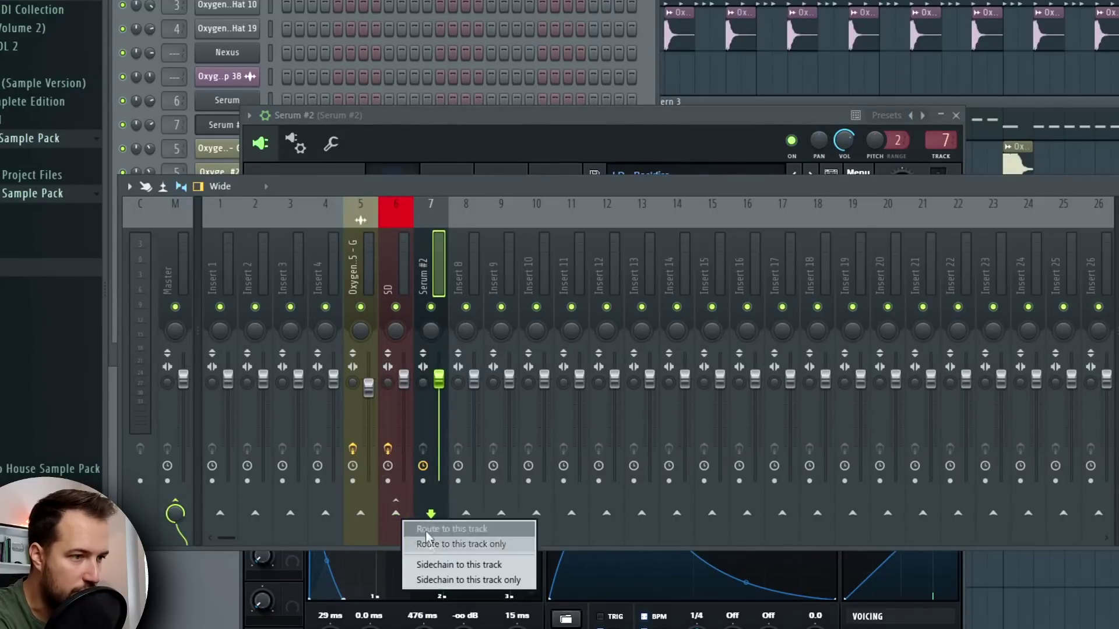
pyautogui.click(463, 544)
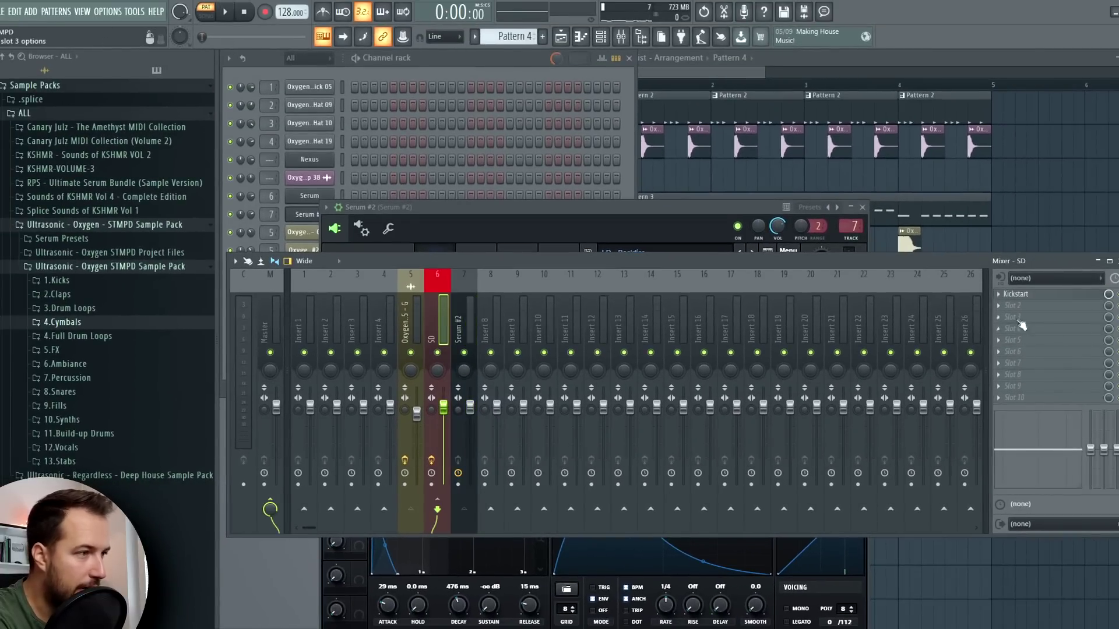
# - Add Fruity Reeverb to the first effect slot of the Serum #2 mixer track and audition the lead
pyautogui.click(473, 300)
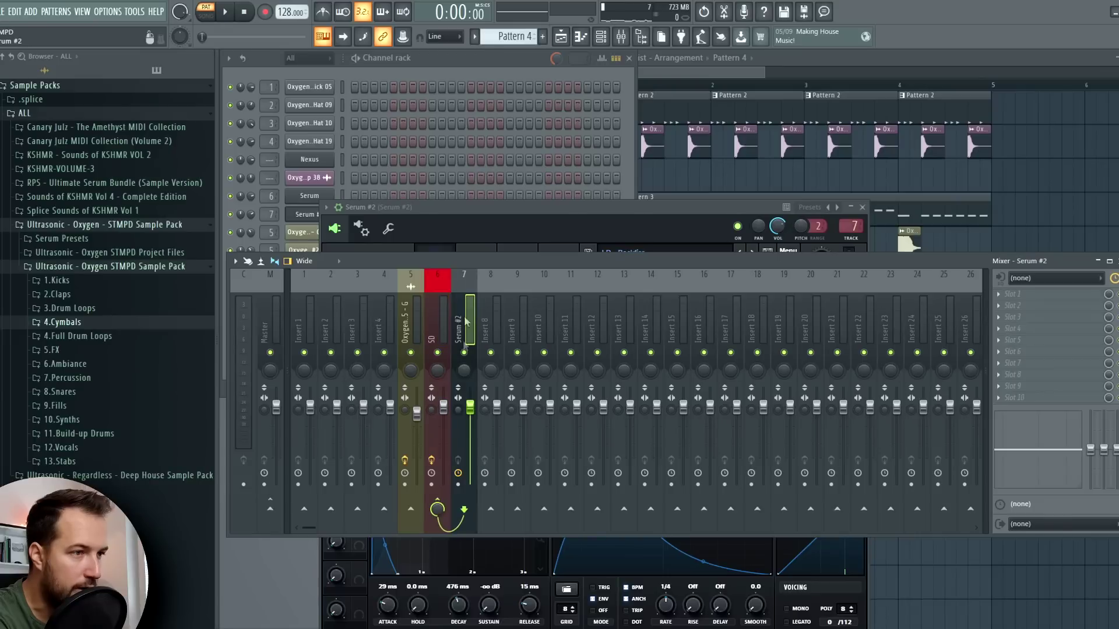
pyautogui.click(1050, 298)
pyautogui.click(838, 52)
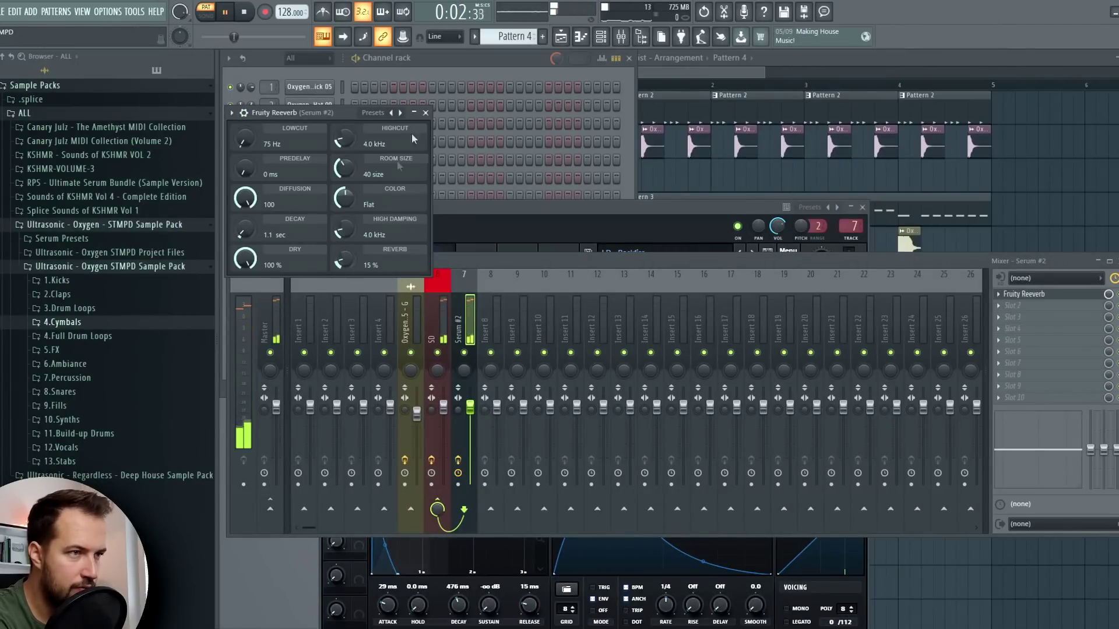
pyautogui.click(425, 113)
pyautogui.press('space')
# - Play the full arrangement in song mode and adjust the Serum #2 channel volume to balance the lead
pyautogui.press('F5')
pyautogui.press('l')
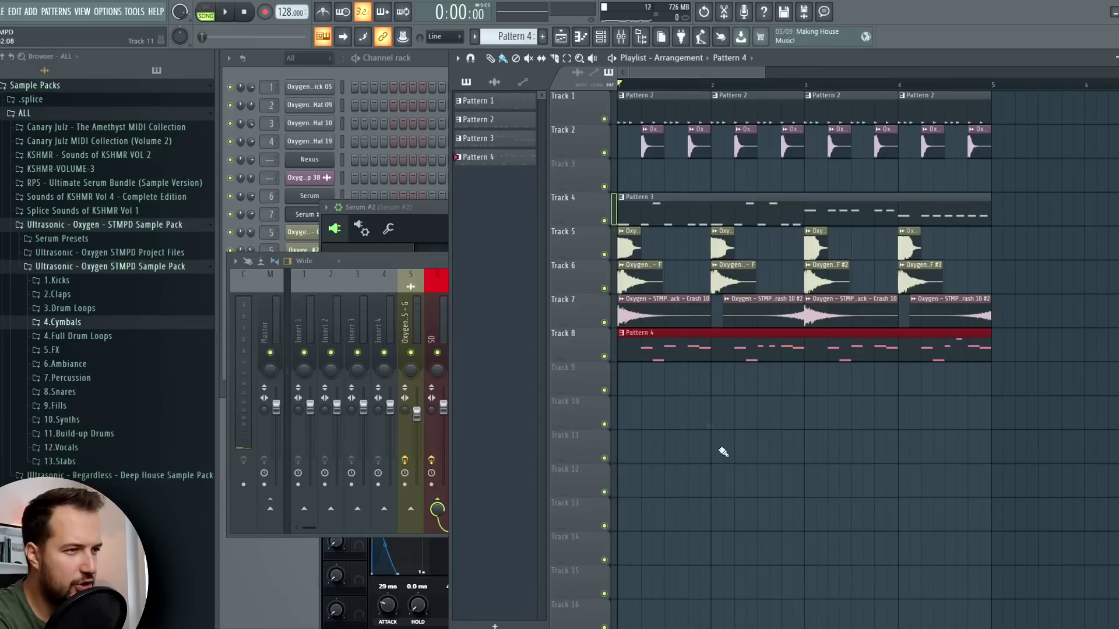
pyautogui.press('space')
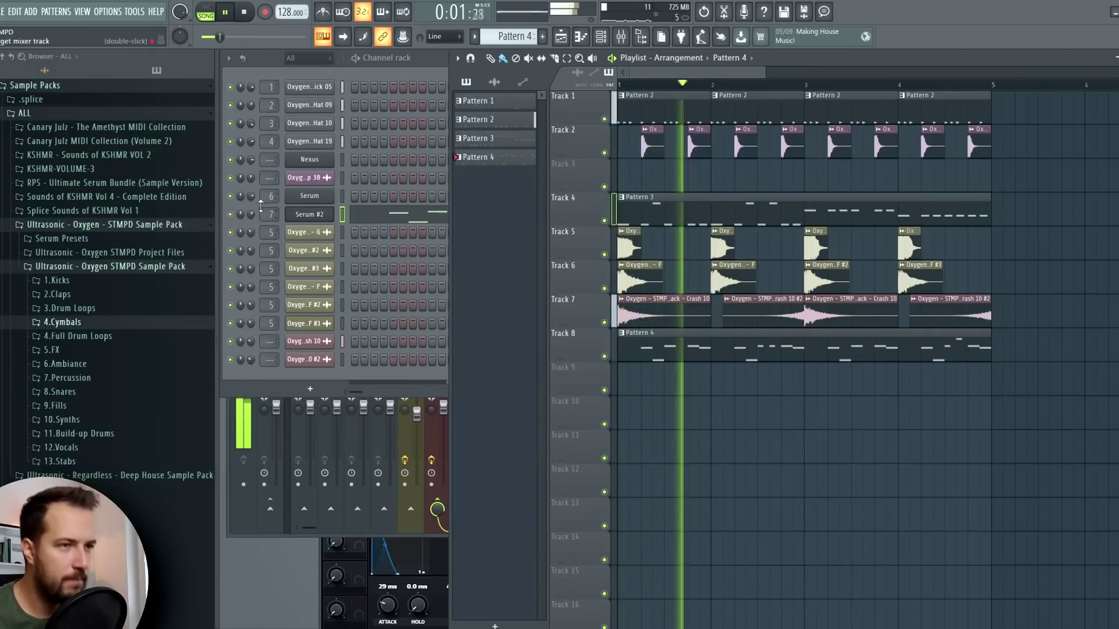
pyautogui.press('F6')
pyautogui.moveTo(250, 214); pyautogui.dragTo(253, 222)
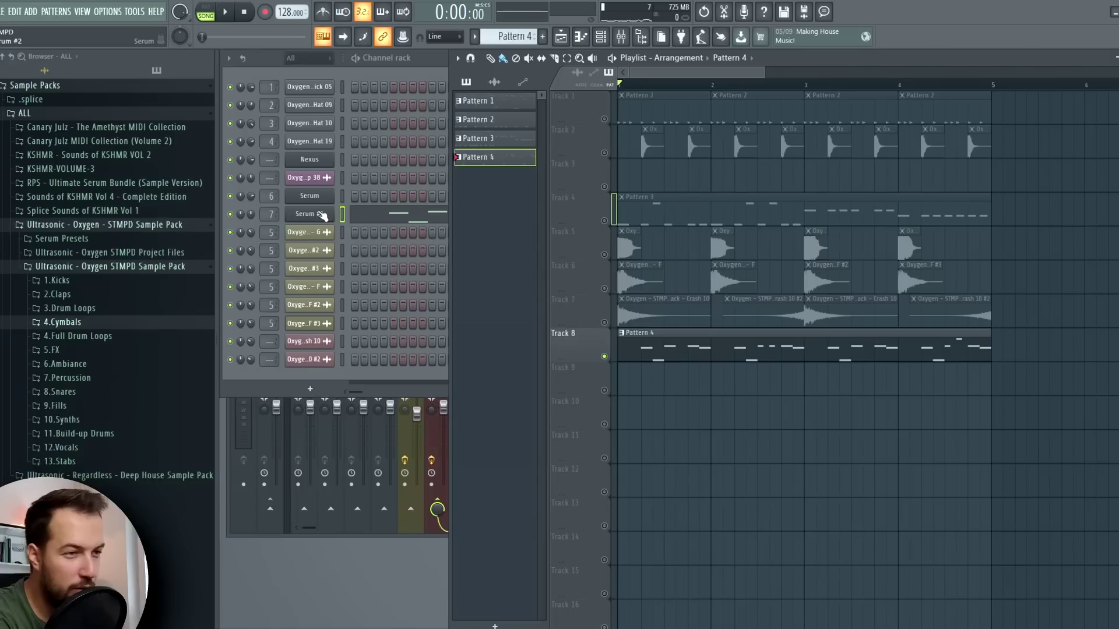
# - Audition other lead presets in Serum #2 while Pattern 4 plays and settle on LD - Brass
pyautogui.click(321, 216)
pyautogui.rightClick(605, 153)
pyautogui.rightClick(605, 152)
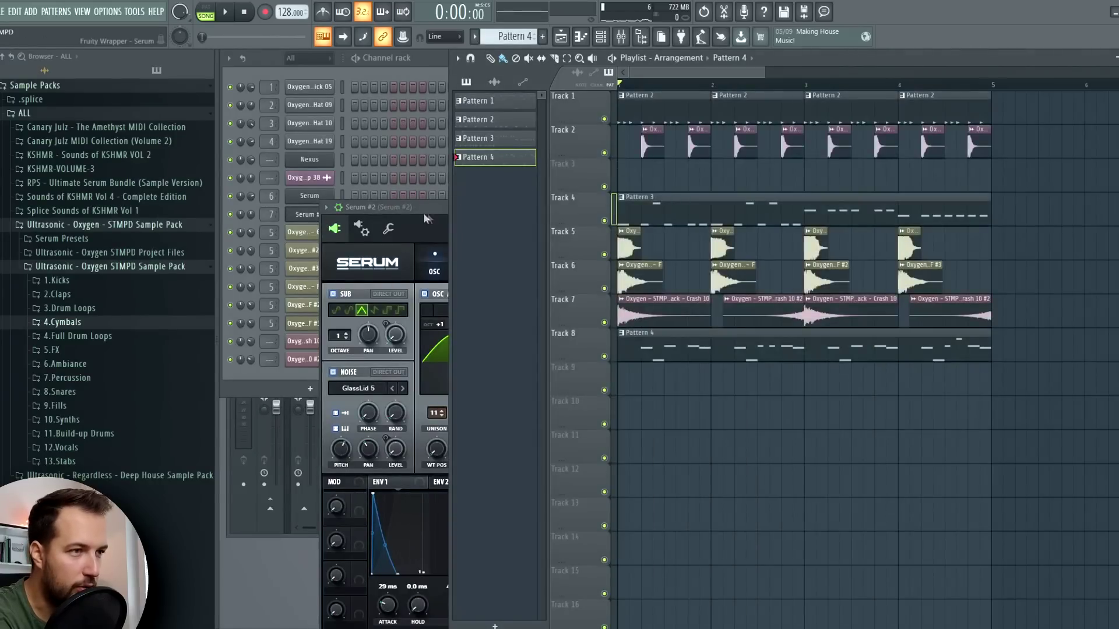
pyautogui.click(379, 207)
pyautogui.click(752, 254)
pyautogui.press('space')
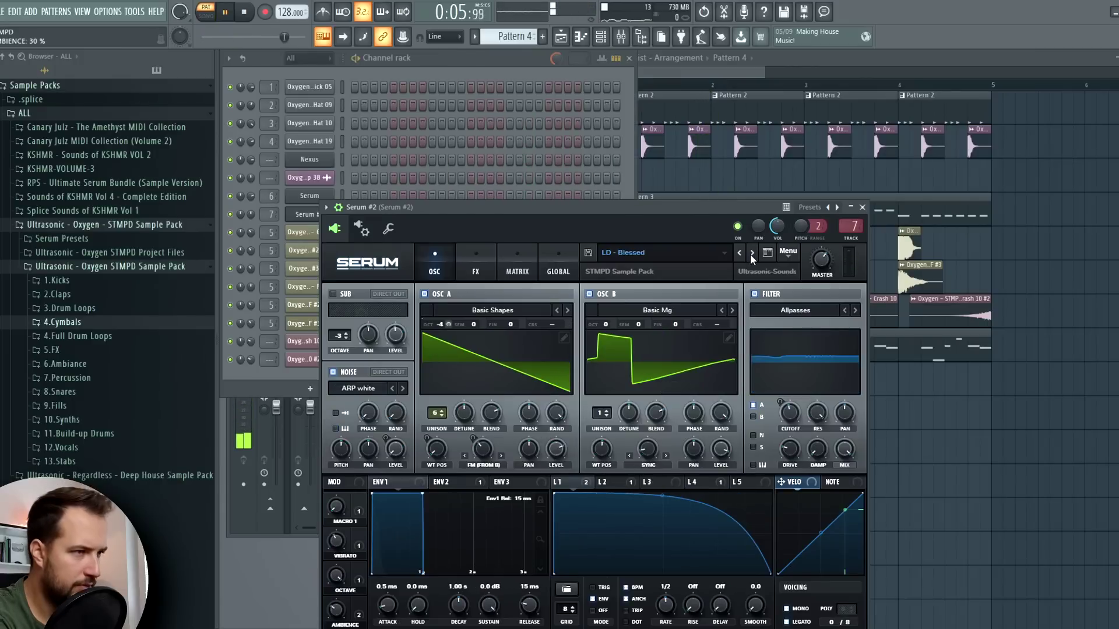
pyautogui.click(751, 254)
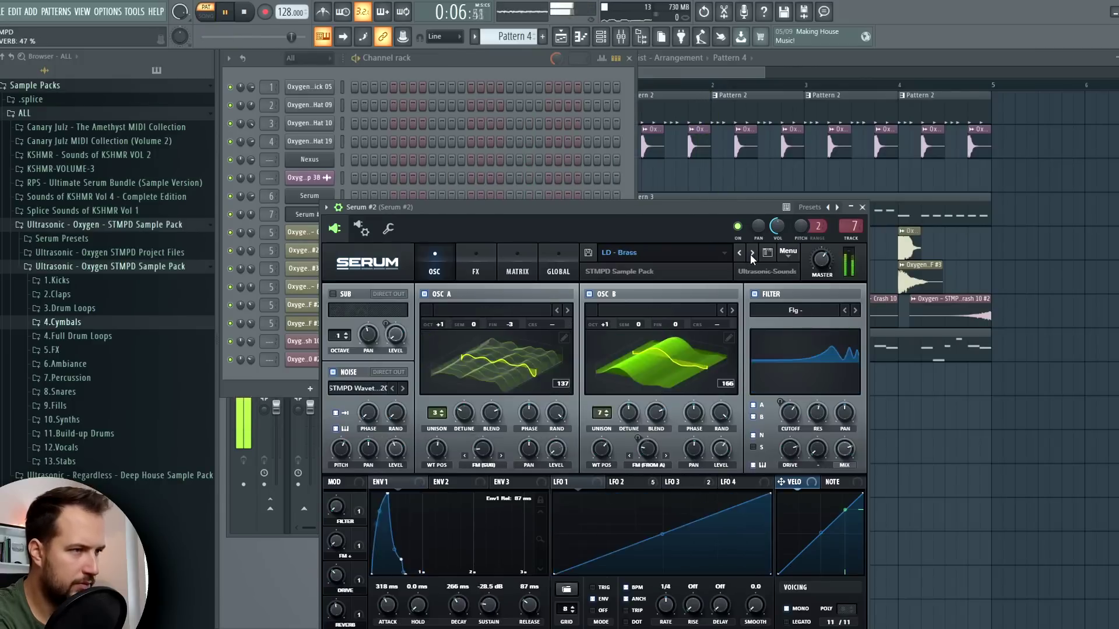
# - Adjust the Serum #2 volume and check the lead's level within the full arrangement
pyautogui.moveTo(777, 227); pyautogui.dragTo(777, 232)
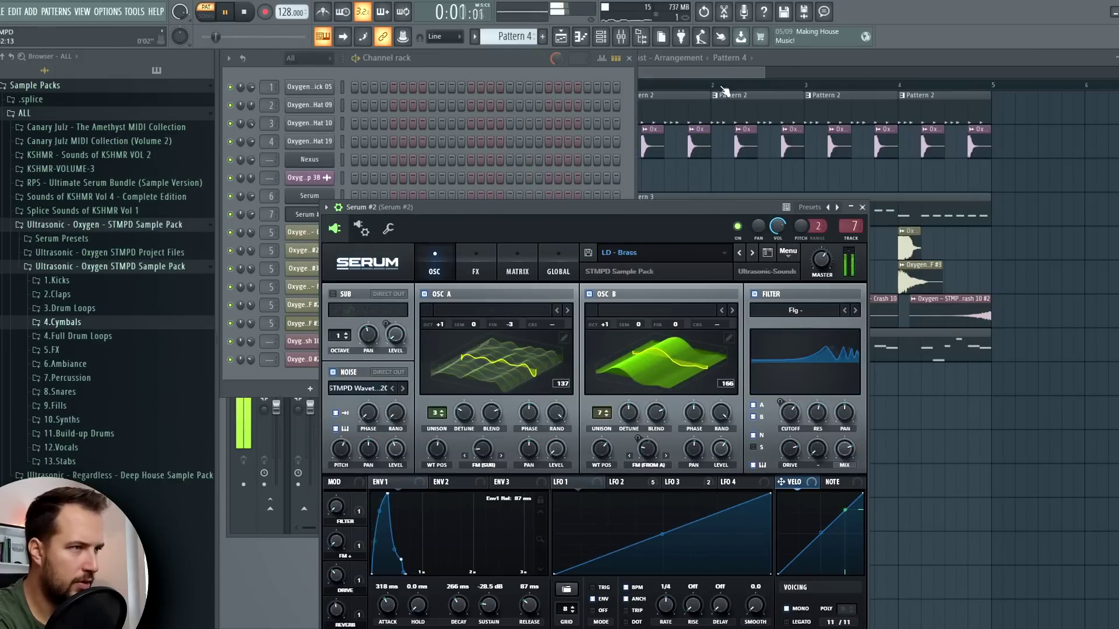
pyautogui.click(640, 83)
pyautogui.press('space')
pyautogui.click(392, 208)
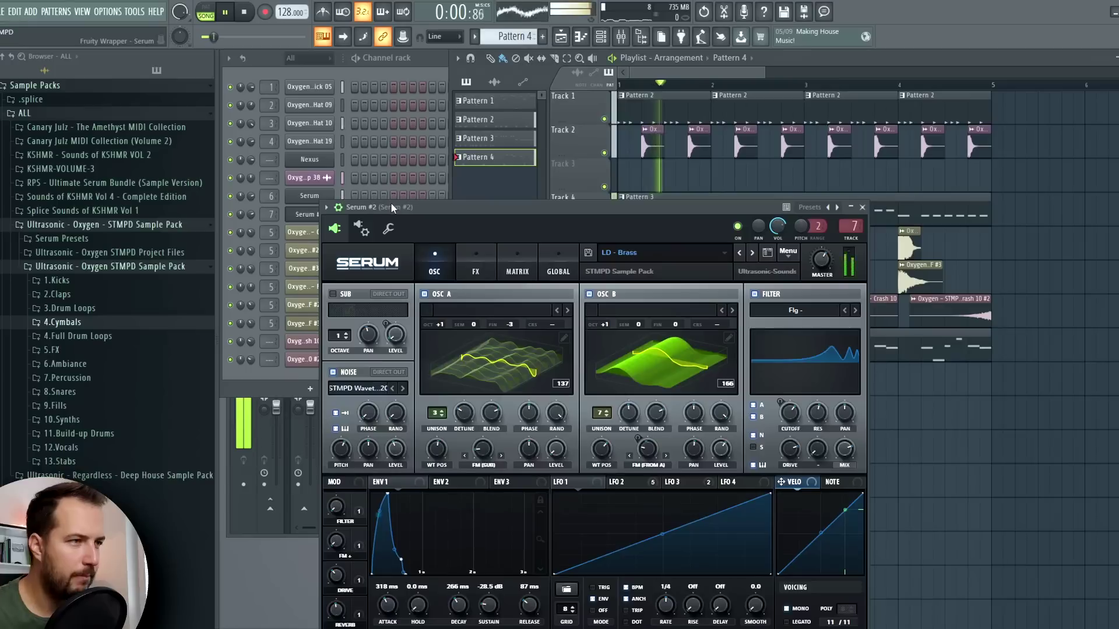
pyautogui.click(862, 208)
# - Duplicate the four-bar arrangement into bars 5 to 8 and remove the original stab clips from bars 3 and 4
pyautogui.click(676, 217)
pyautogui.press('space')
pyautogui.hscroll(2, 827, 92)
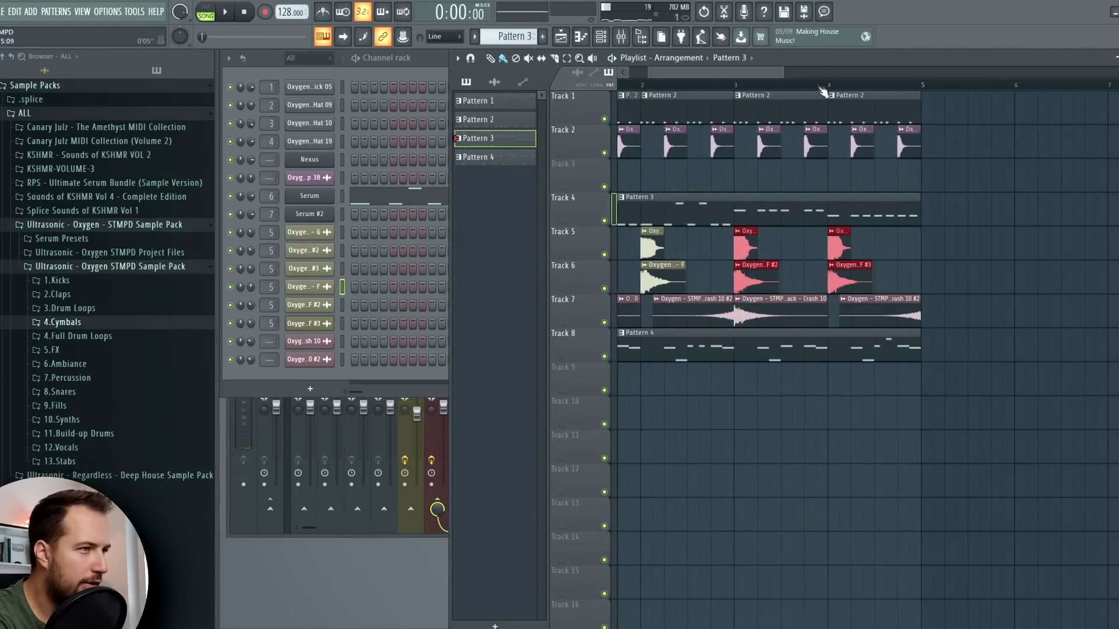
pyautogui.scroll(-2, 823, 88)
pyautogui.keyDown('ctrl'); pyautogui.click(918, 230); pyautogui.keyUp('ctrl')
pyautogui.hotkey('ctrl', 'b')
pyautogui.moveTo(864, 208); pyautogui.dragTo(710, 300)
pyautogui.keyDown('ctrl'); pyautogui.click(862, 189); pyautogui.keyUp('ctrl')
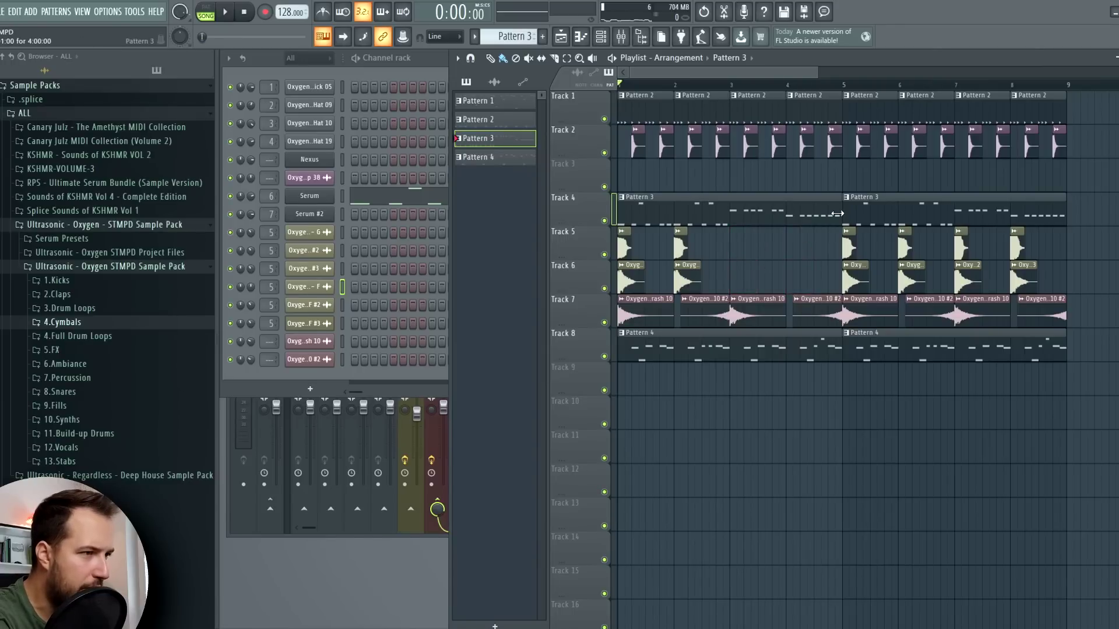
# - Shorten the first Pattern 3 clip to two bars and duplicate it with the bar 1–2 stabs into bars 3 and 4
pyautogui.moveTo(840, 213); pyautogui.dragTo(730, 214)
pyautogui.moveTo(758, 204); pyautogui.dragTo(621, 282)
pyautogui.hotkey('ctrl', 'b')
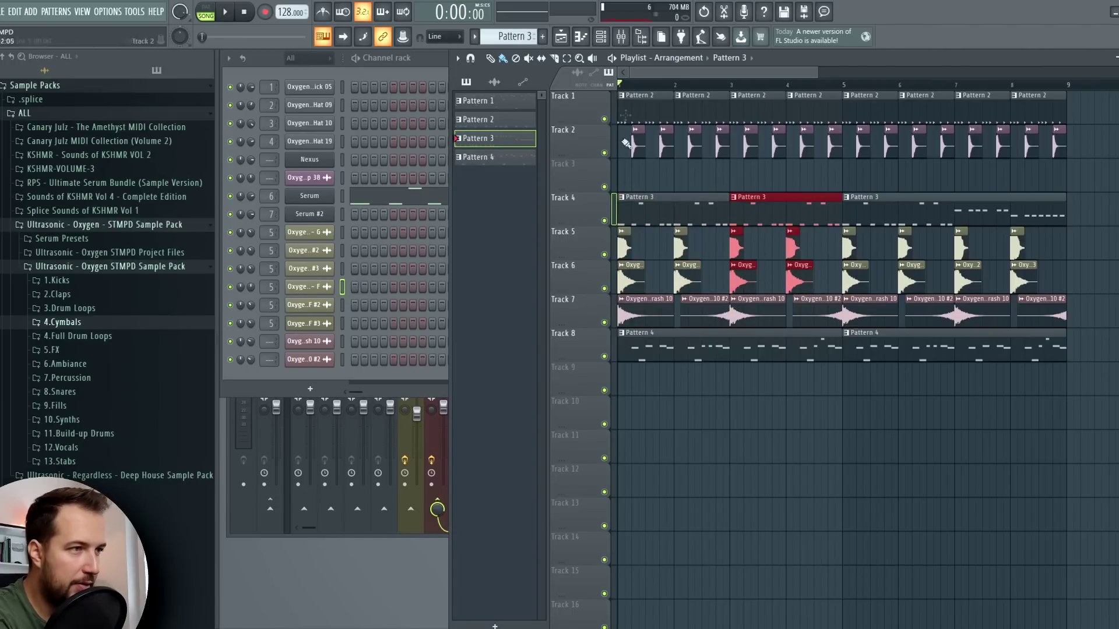
pyautogui.press('space')
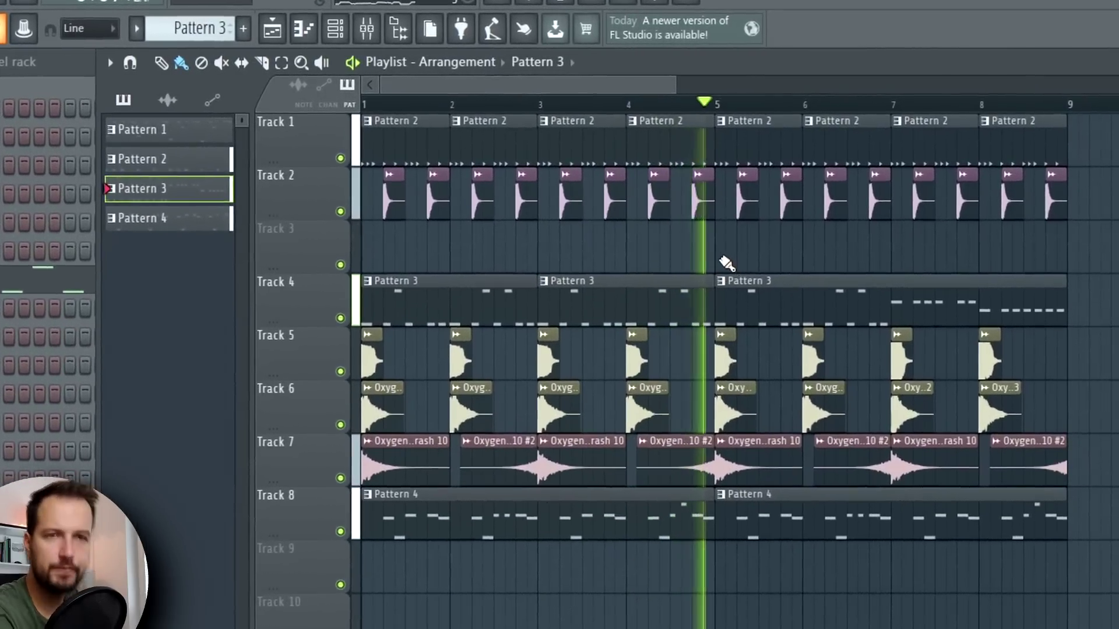
# - Play the second half of the arrangement and open the sample settings of the Stab 35 and Stab 08 clips in bar 8
pyautogui.press('space')
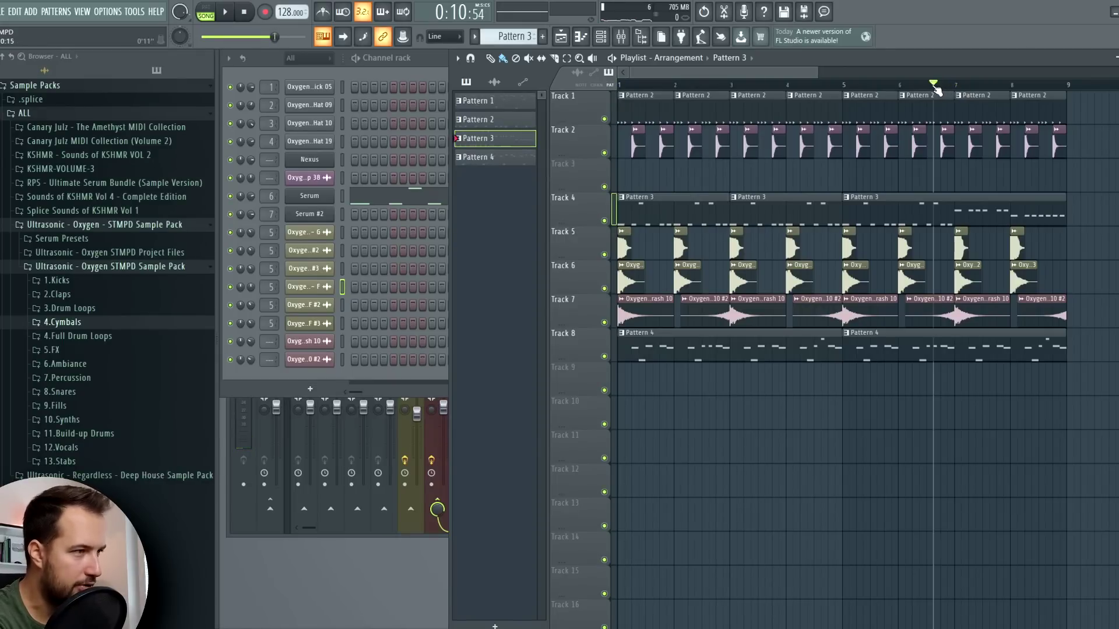
pyautogui.press('space')
pyautogui.scroll(1, 948, 88)
pyautogui.moveTo(761, 58); pyautogui.dragTo(779, 72)
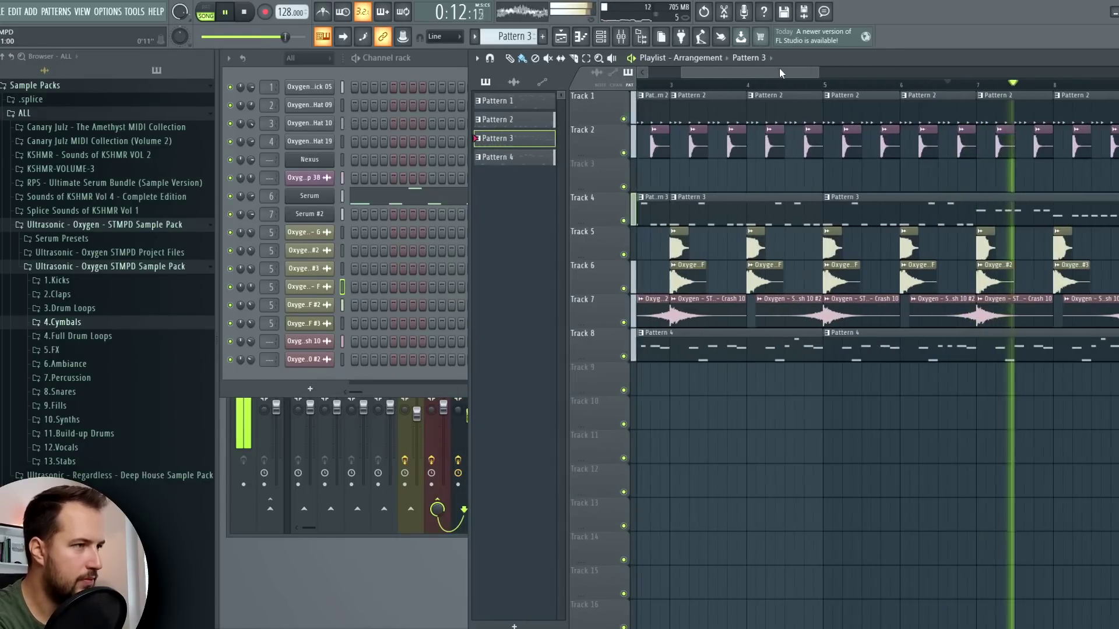
pyautogui.press('space')
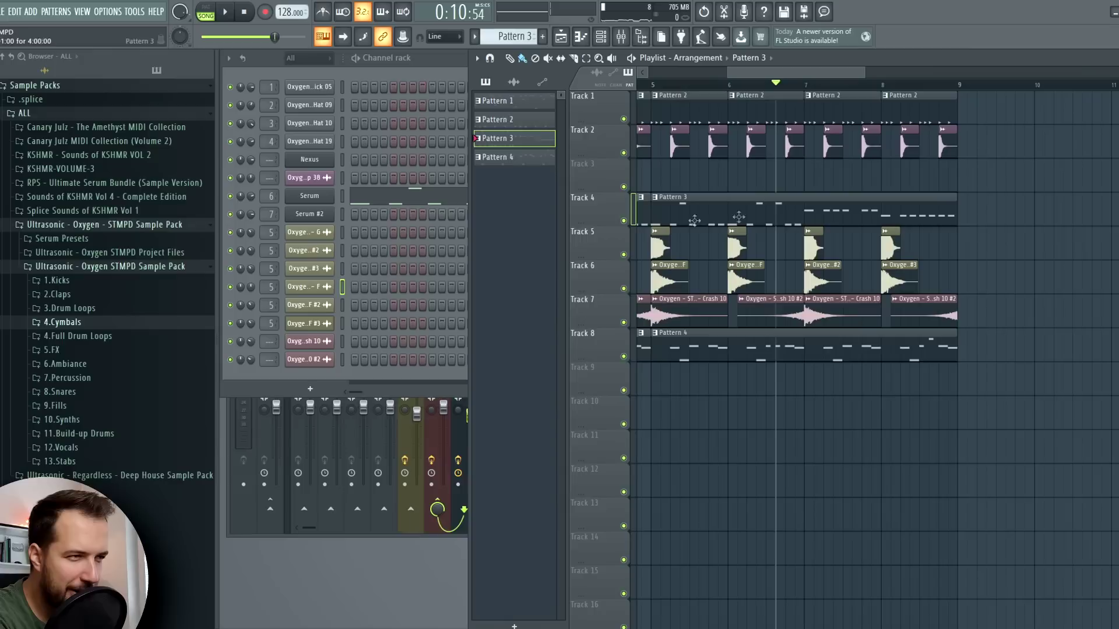
pyautogui.rightClick(628, 223)
pyautogui.press('space')
pyautogui.doubleClick(916, 214)
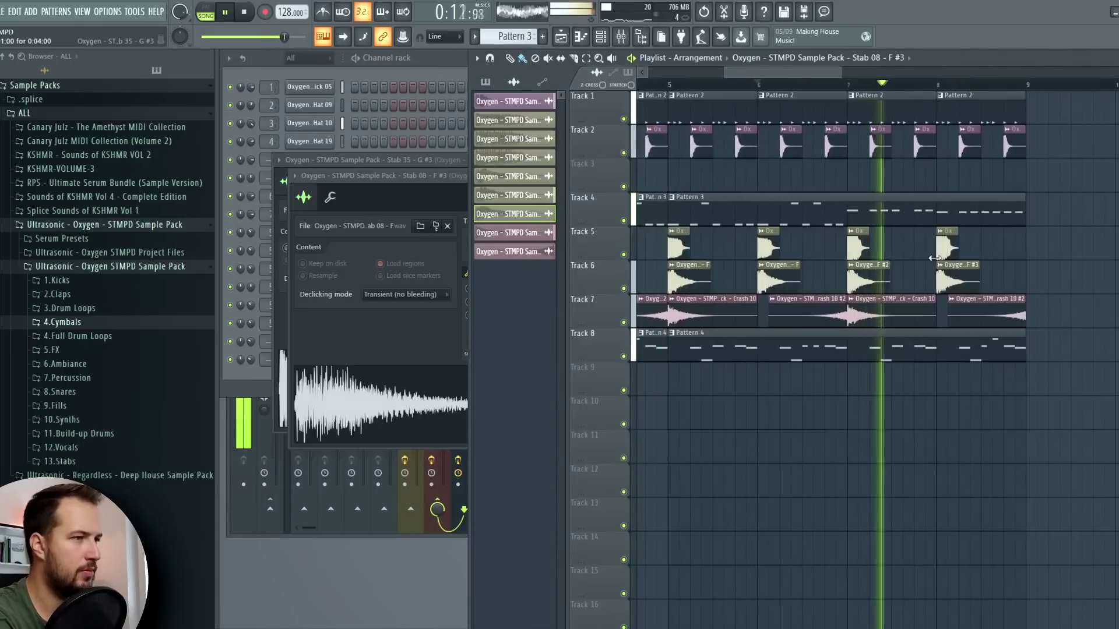
pyautogui.press('space')
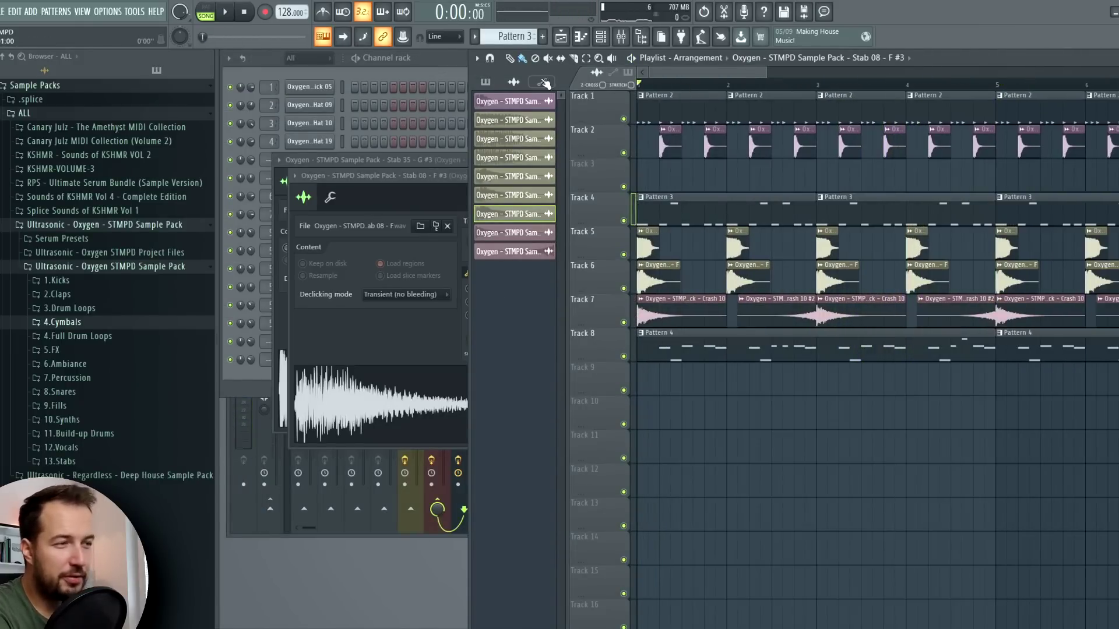
# - Trim the bar 4 stabs on Tracks 5 and 6 to one beat and repeat them on every beat of the bar
pyautogui.scroll(-2, 701, 95)
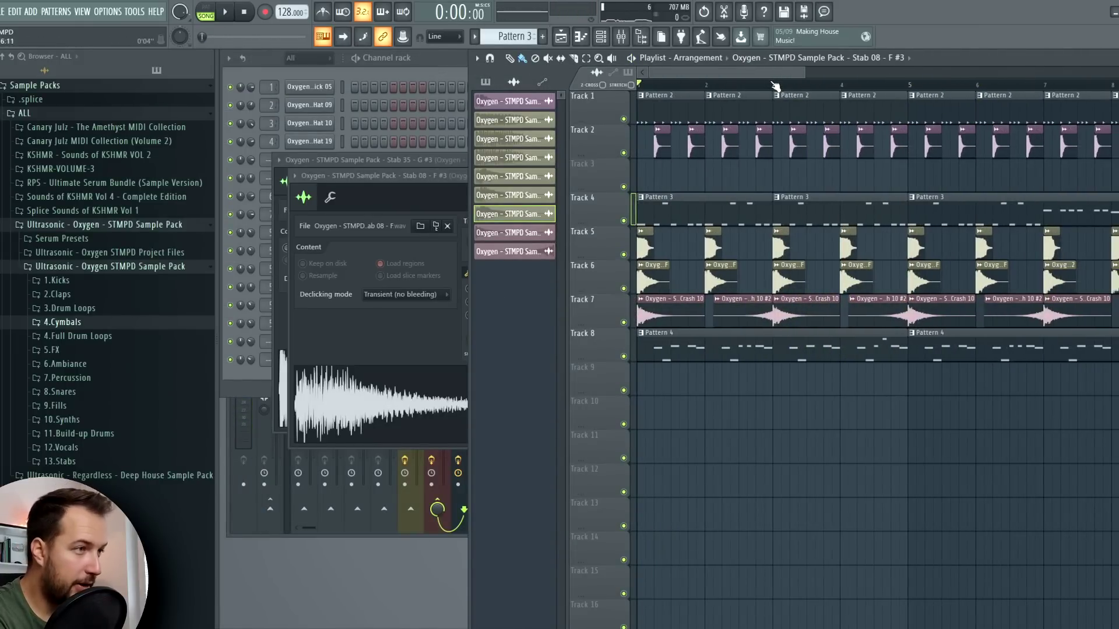
pyautogui.click(775, 86)
pyautogui.scroll(-2, 755, 129)
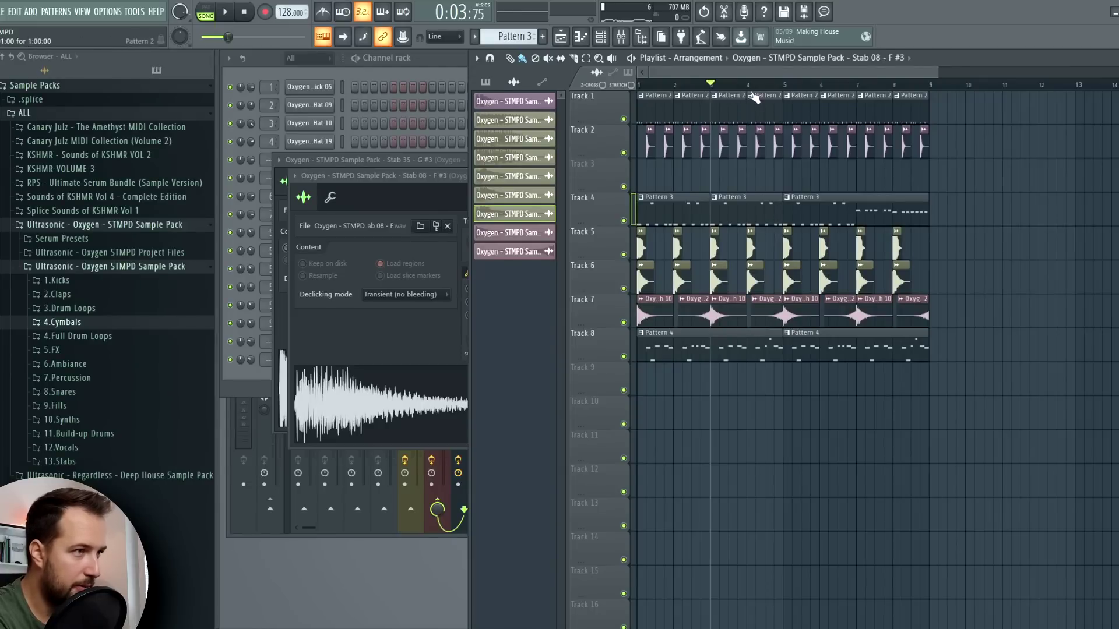
pyautogui.scroll(4, 751, 95)
pyautogui.moveTo(785, 239); pyautogui.dragTo(762, 281)
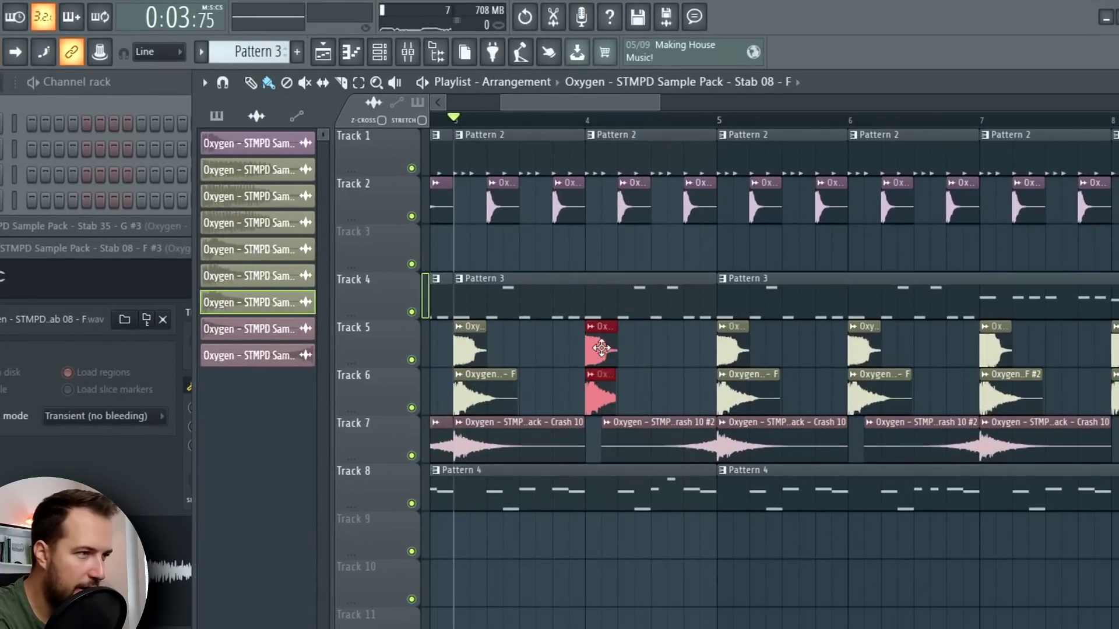
pyautogui.hotkey('ctrl', 'b')
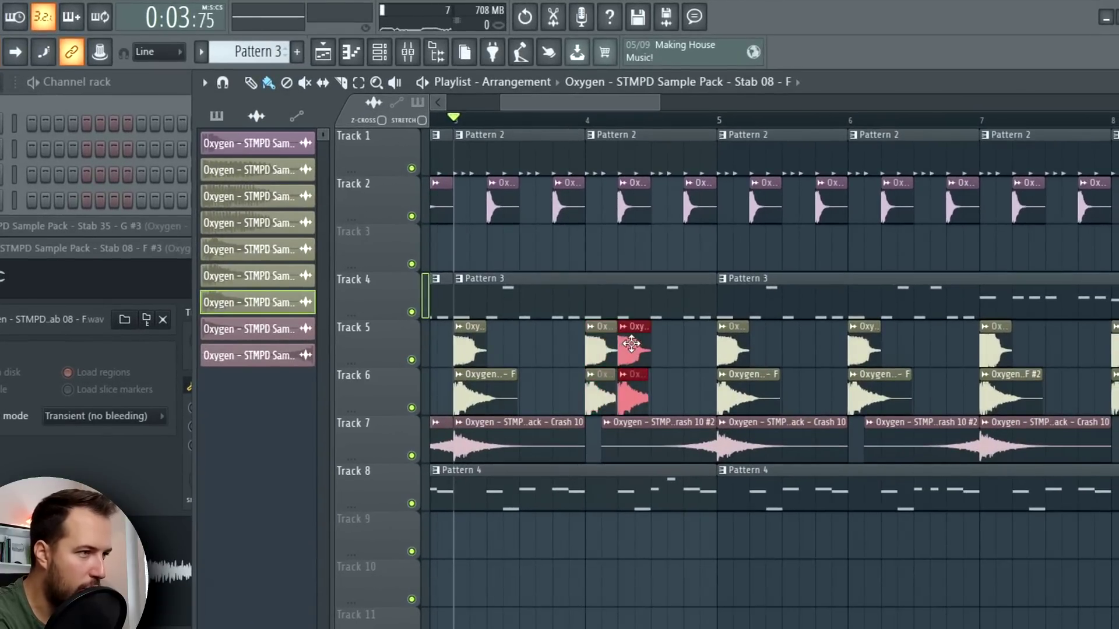
pyautogui.hotkey('ctrl', 'b')
pyautogui.hotkey('ctrl', 'b')
# - Shorten the second Pattern 3 clip to end after beat 1 of bar 4 and slice it at the bar's start
pyautogui.click(711, 301)
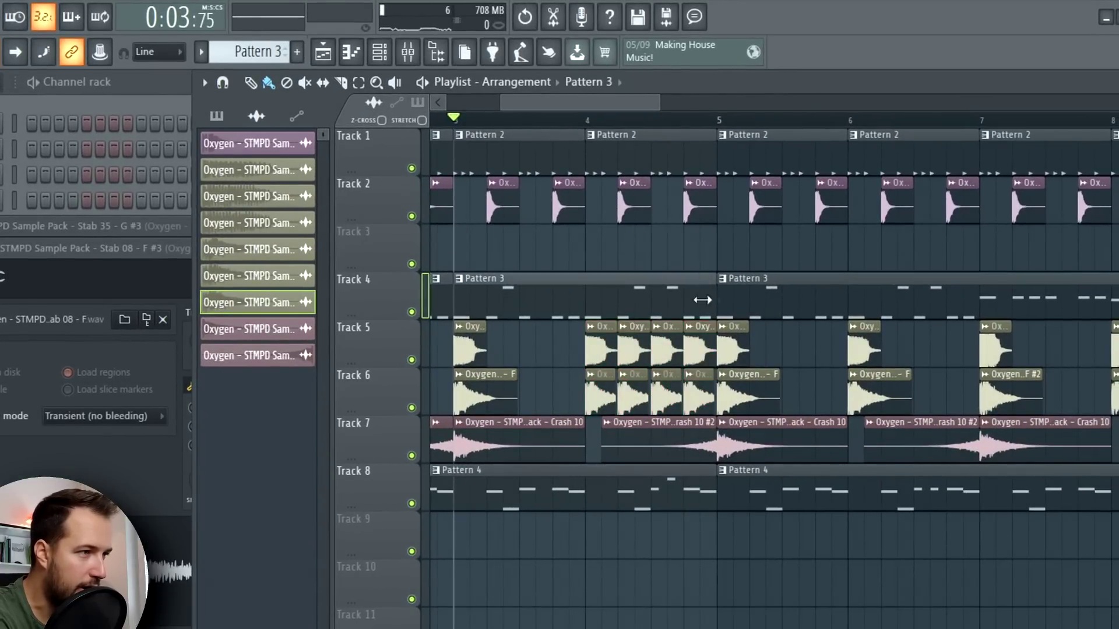
pyautogui.moveTo(622, 304); pyautogui.dragTo(604, 303)
pyautogui.click(342, 83)
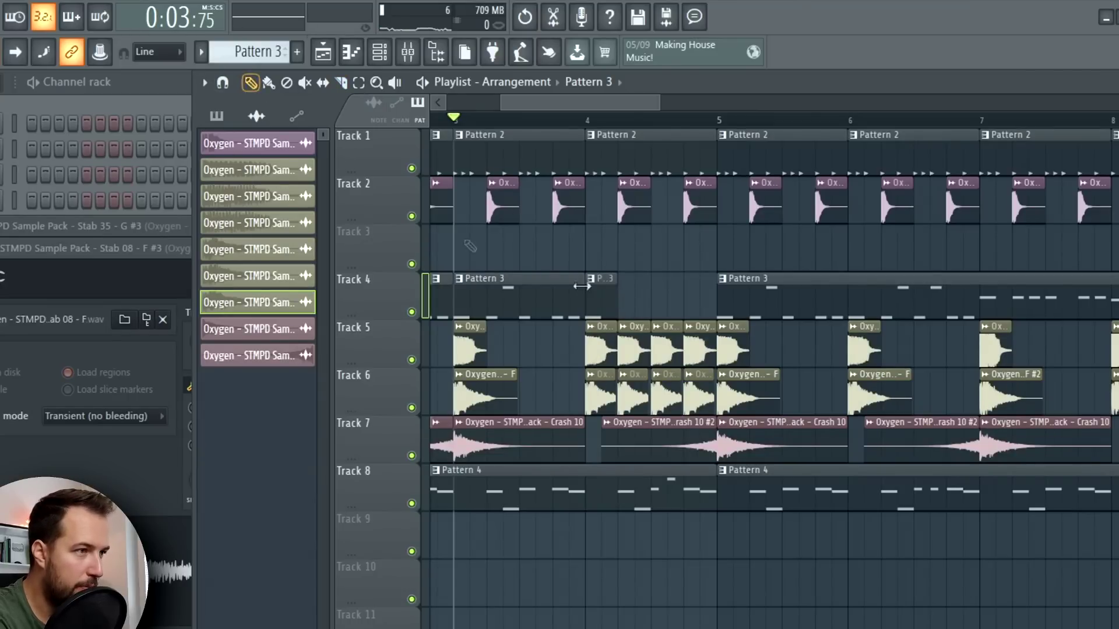
# - Repeat the one-beat Pattern 3 clip on Track 4 across the remaining beats of bar 4 and play the bar
pyautogui.hotkey('ctrl', 'b')
pyautogui.hotkey('ctrl', 'b')
pyautogui.hotkey('ctrl', 'b')
pyautogui.press('space')
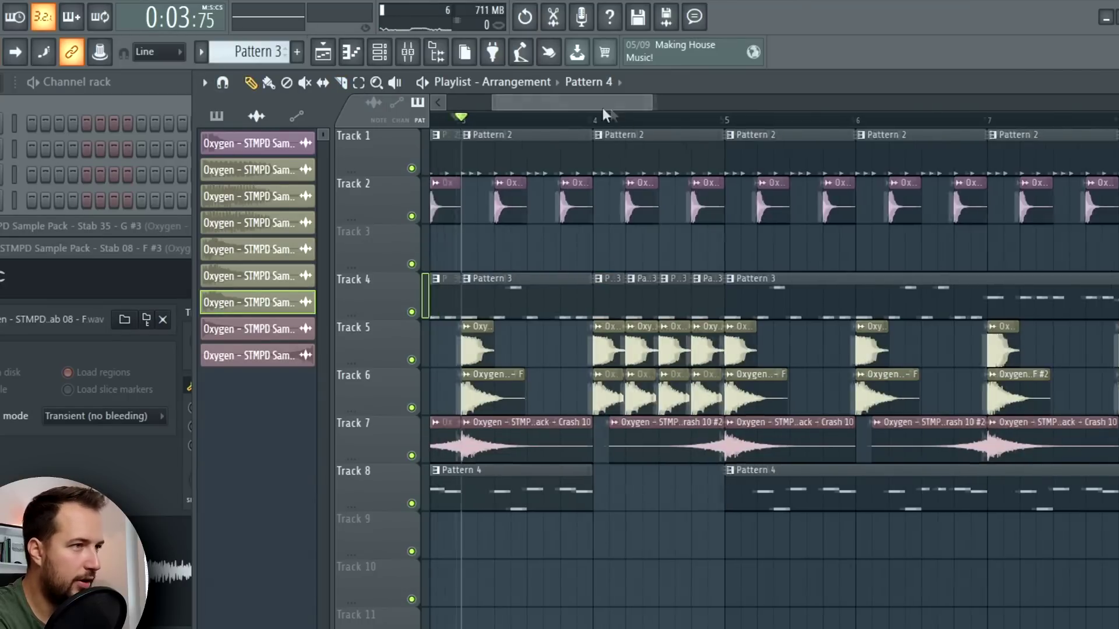
pyautogui.scroll(-4, 594, 116)
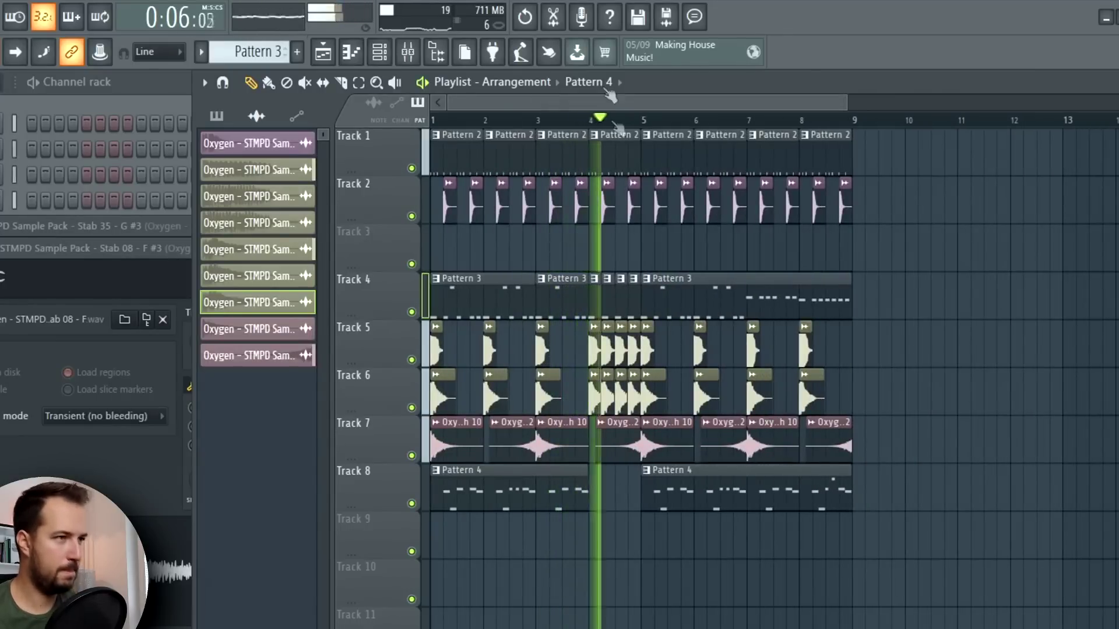
pyautogui.scroll(3, 615, 120)
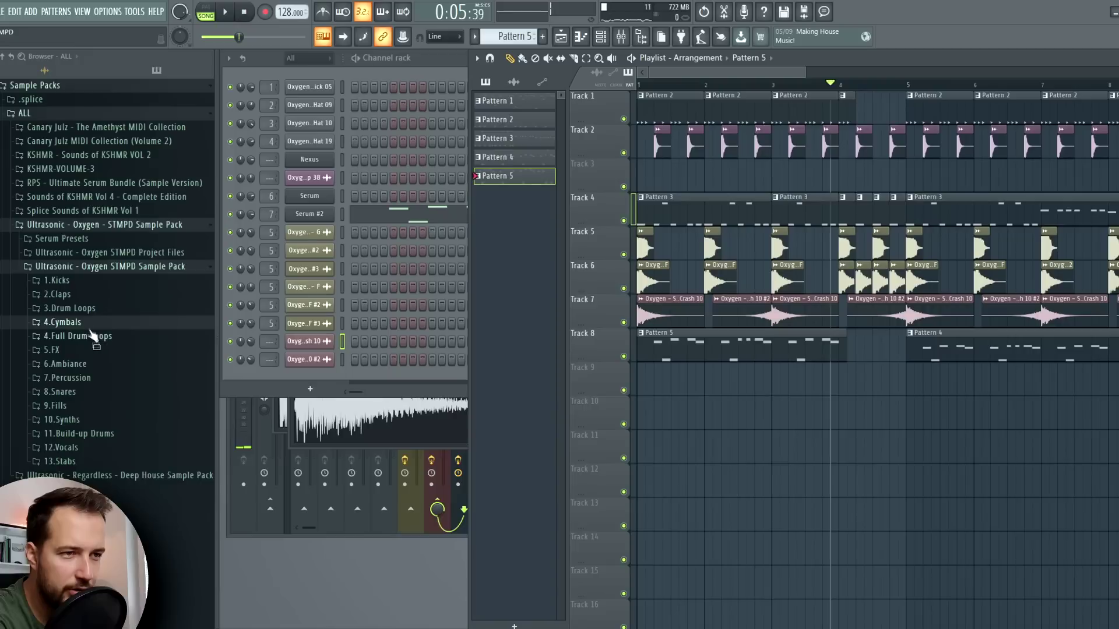
# - Try the Fill 29 sample on Track 9, place the Fill 34 sample on Track 10 across bar 4 instead, and play it
pyautogui.click(56, 402)
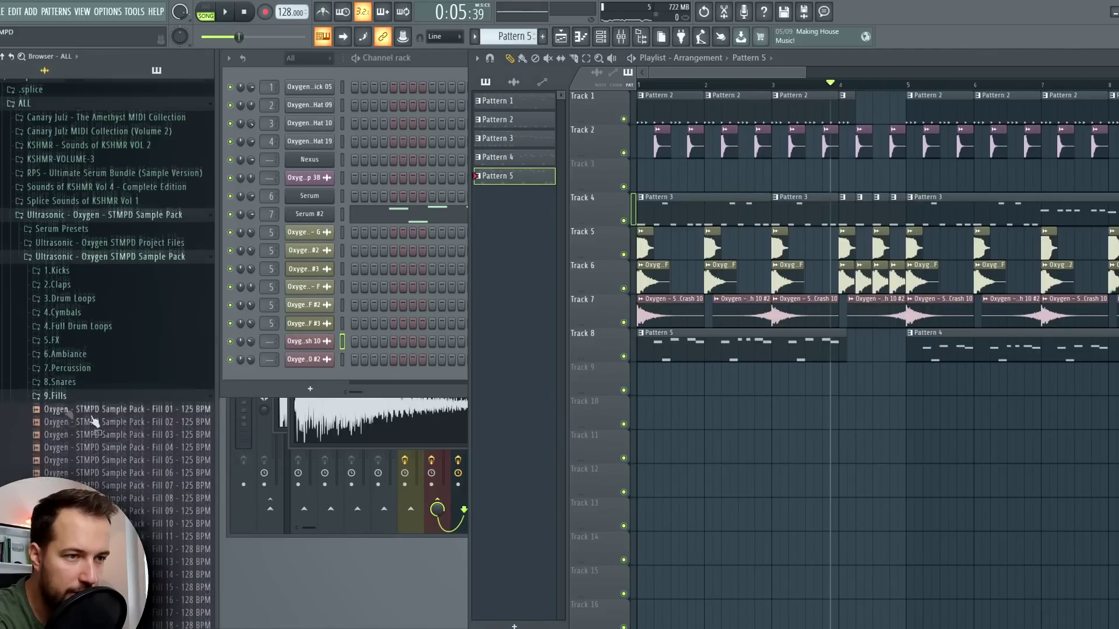
pyautogui.scroll(-5, 116, 466)
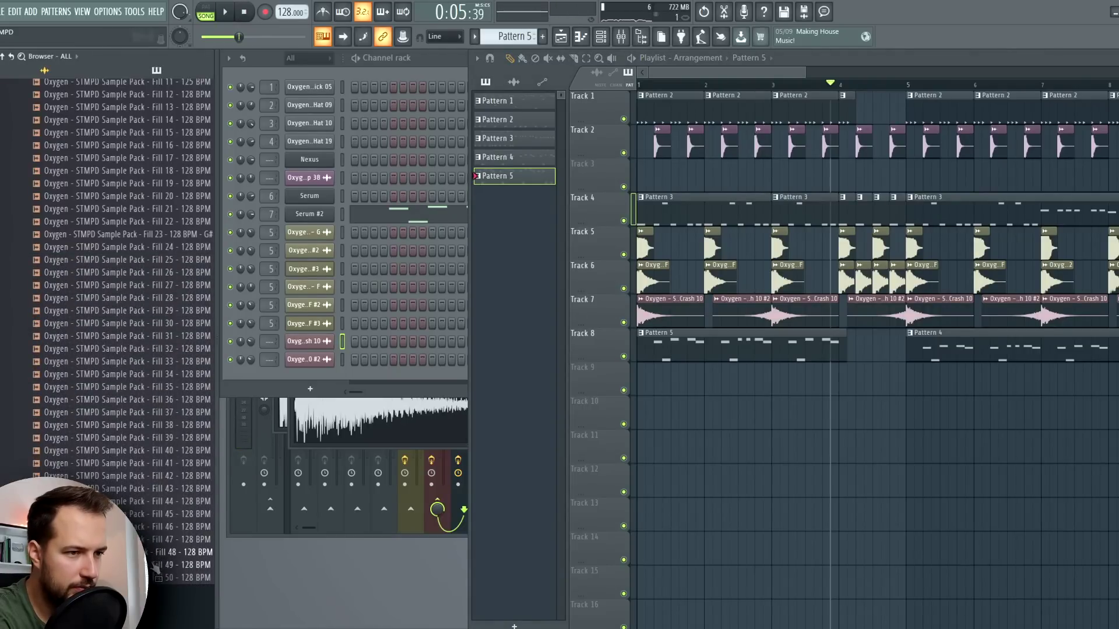
pyautogui.moveTo(151, 315); pyautogui.dragTo(887, 386)
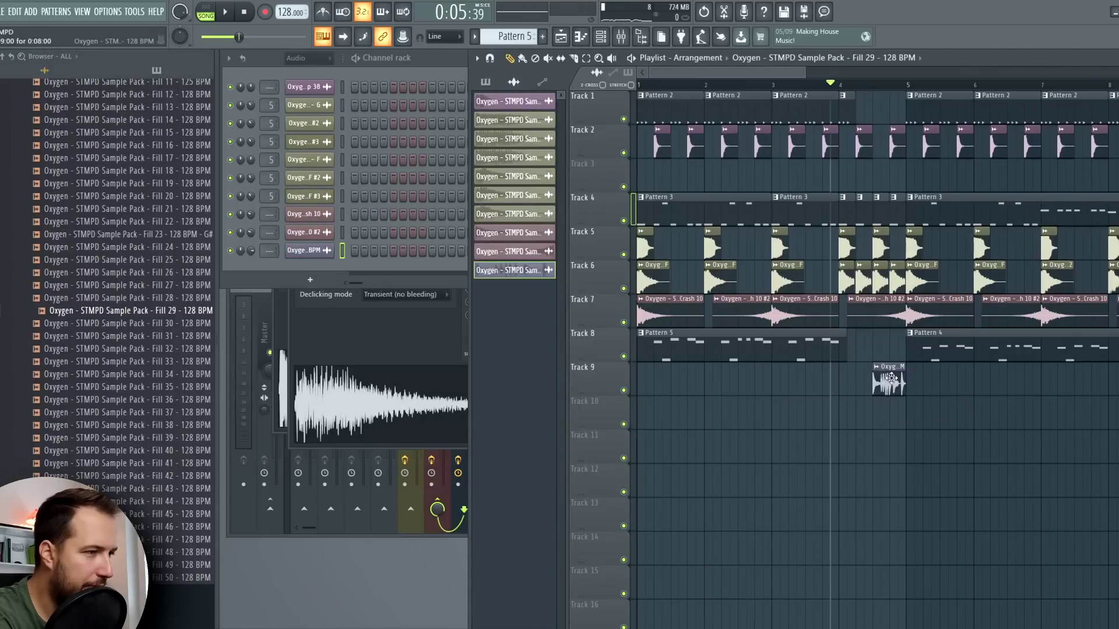
pyautogui.doubleClick(891, 378)
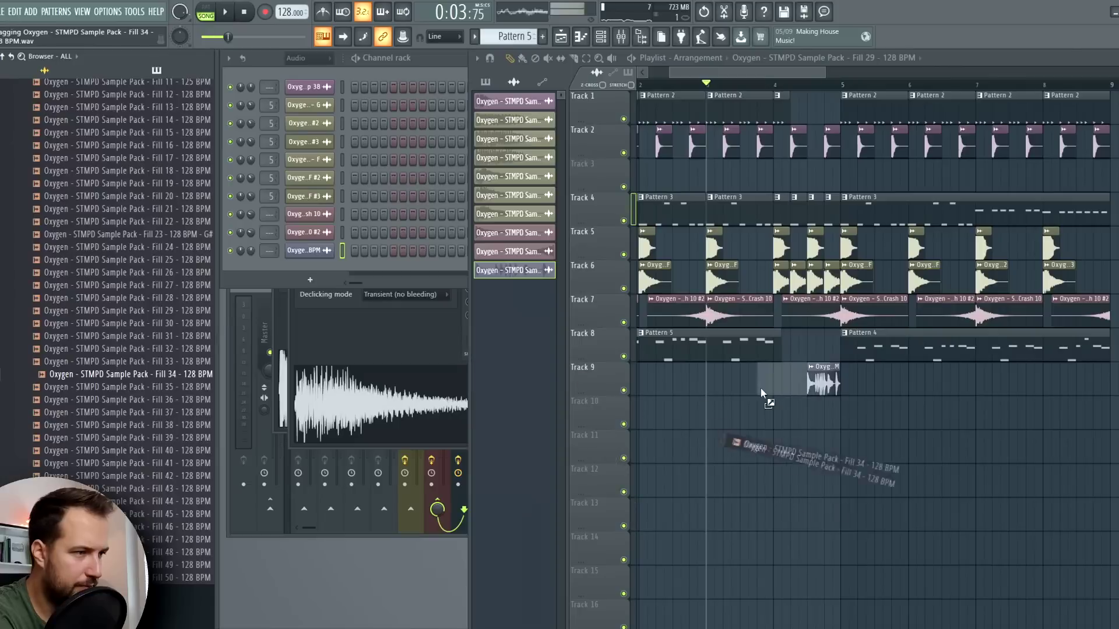
pyautogui.moveTo(757, 373); pyautogui.dragTo(758, 411)
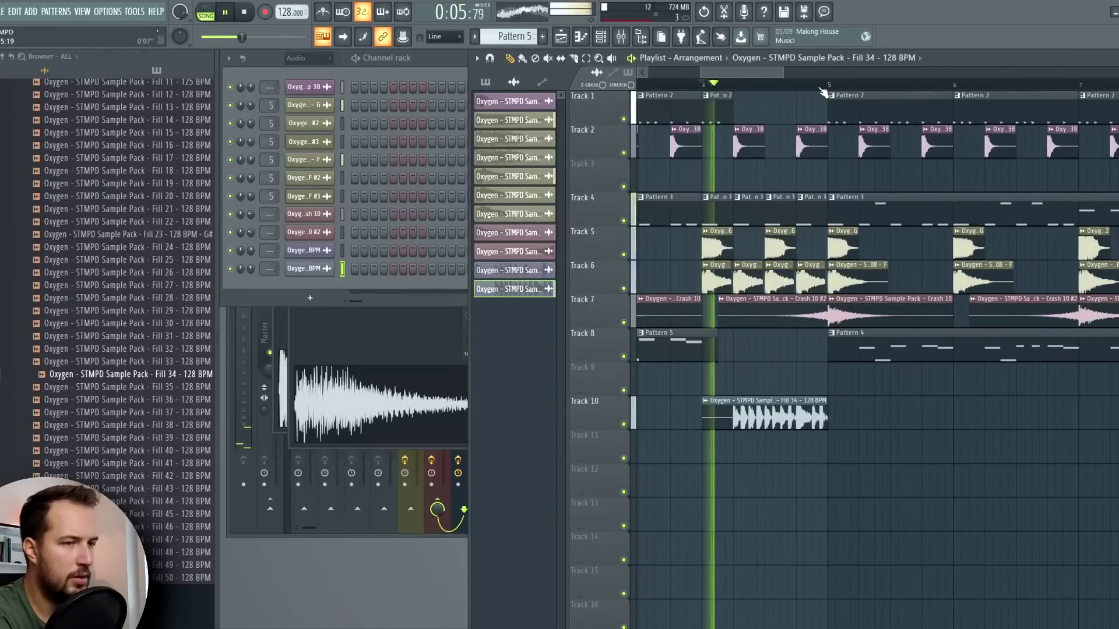
pyautogui.scroll(5, 137, 319)
pyautogui.click(46, 249)
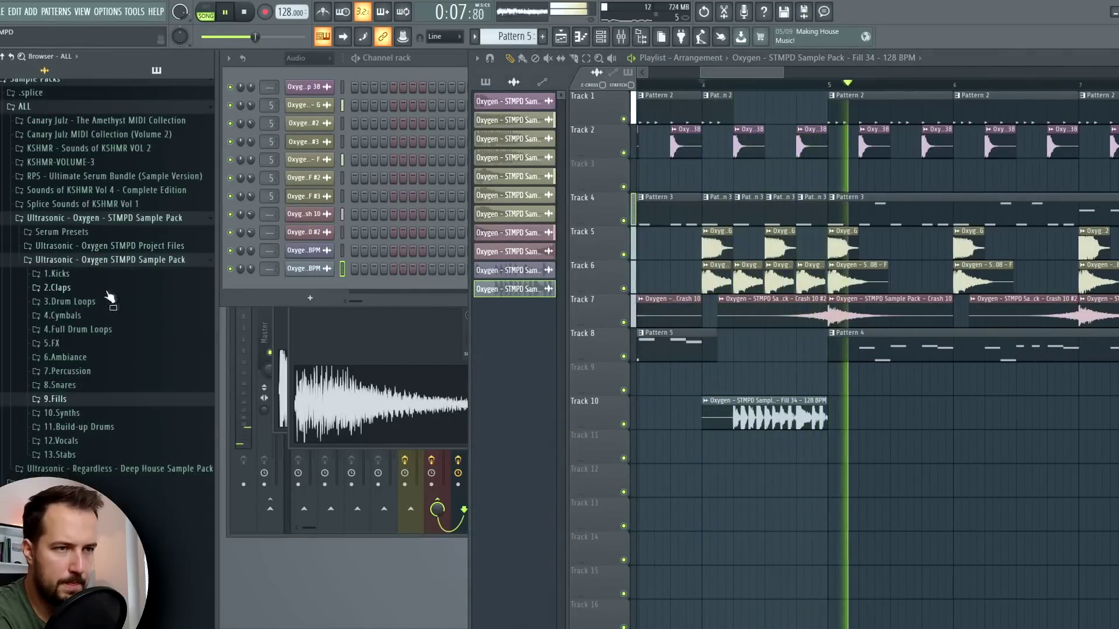
pyautogui.press('space')
# - Add the Crash 02 sample from the Oxygen STMPD cymbals to Track 11 at the start of bar 5
pyautogui.click(108, 316)
pyautogui.click(105, 330)
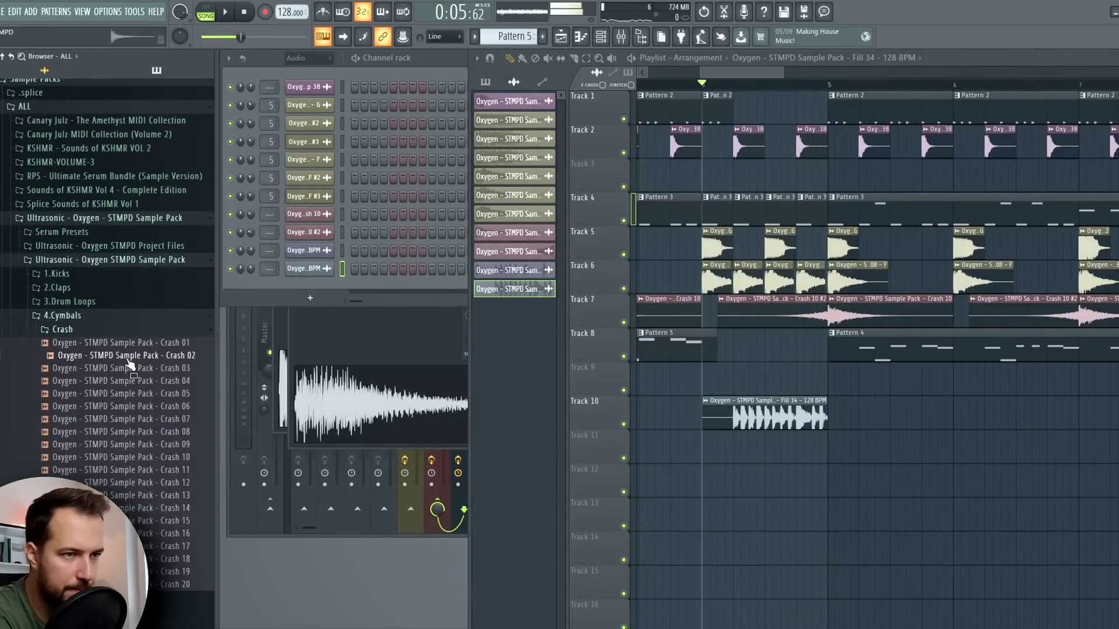
pyautogui.moveTo(127, 361); pyautogui.dragTo(839, 446)
pyautogui.click(135, 314)
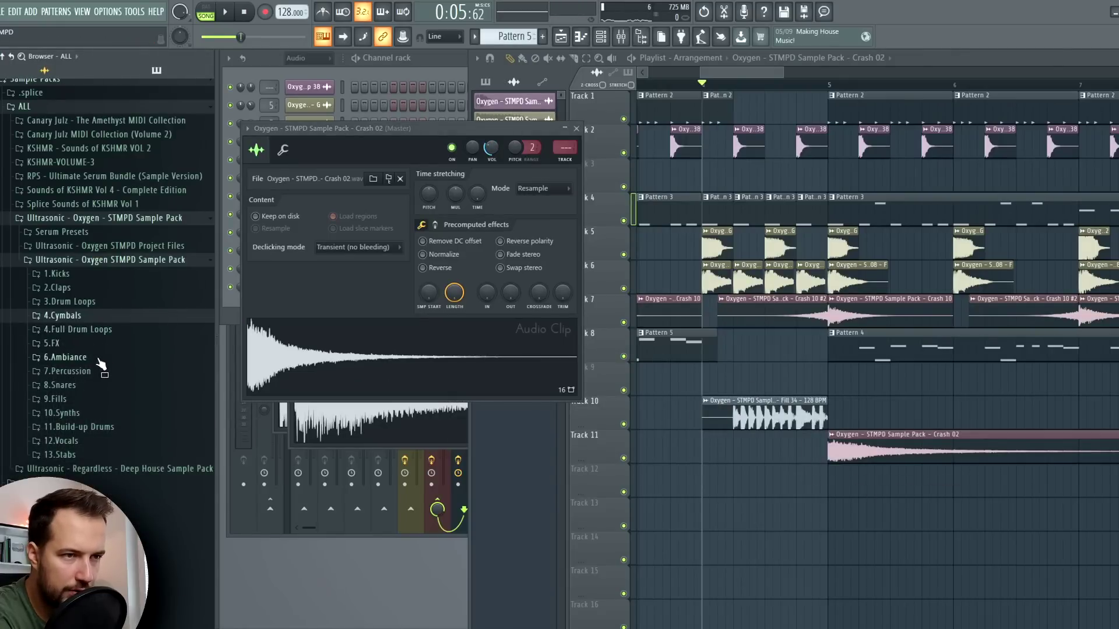
# - Add the Downlifter 13 sample from the pack's FX folder to Track 12 at the start of bar 5 and play from bar 4
pyautogui.click(52, 343)
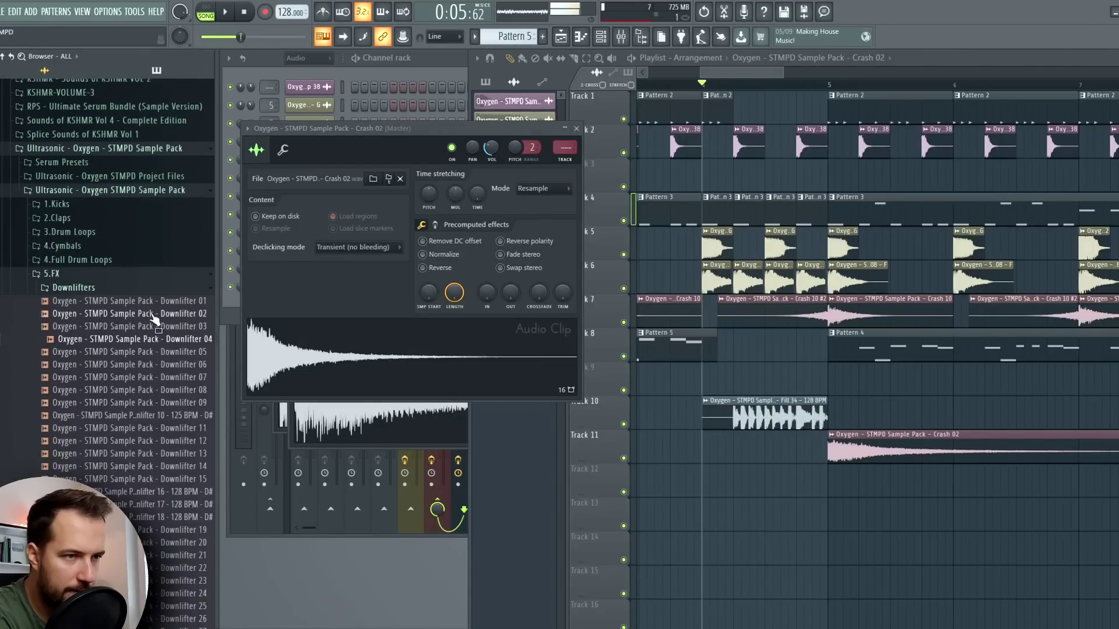
pyautogui.moveTo(506, 489); pyautogui.dragTo(839, 481)
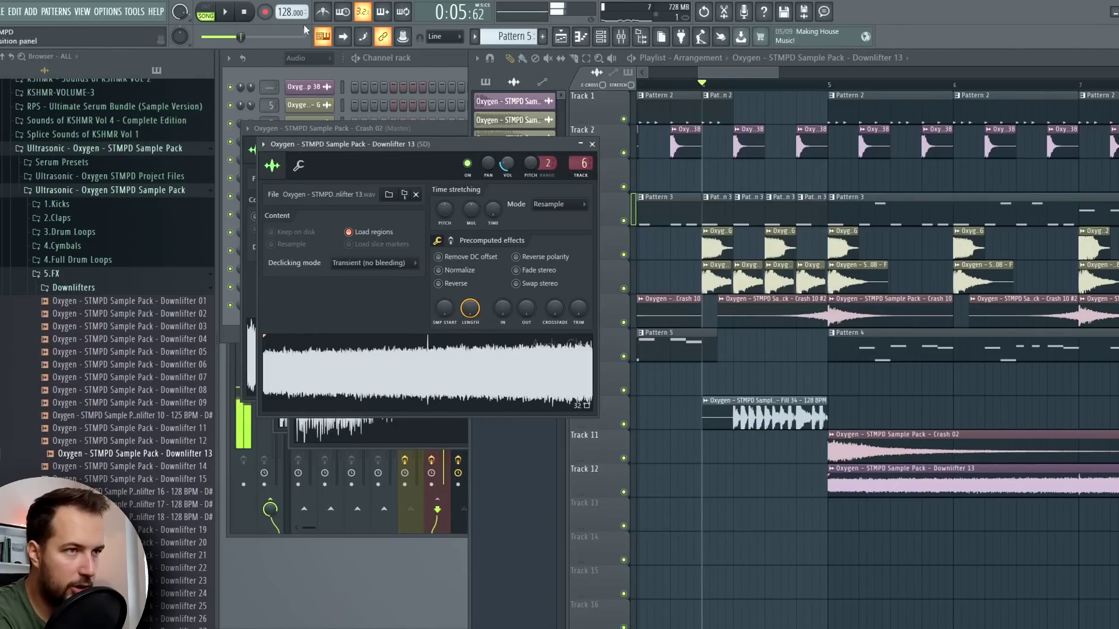
pyautogui.click(592, 144)
pyautogui.click(707, 84)
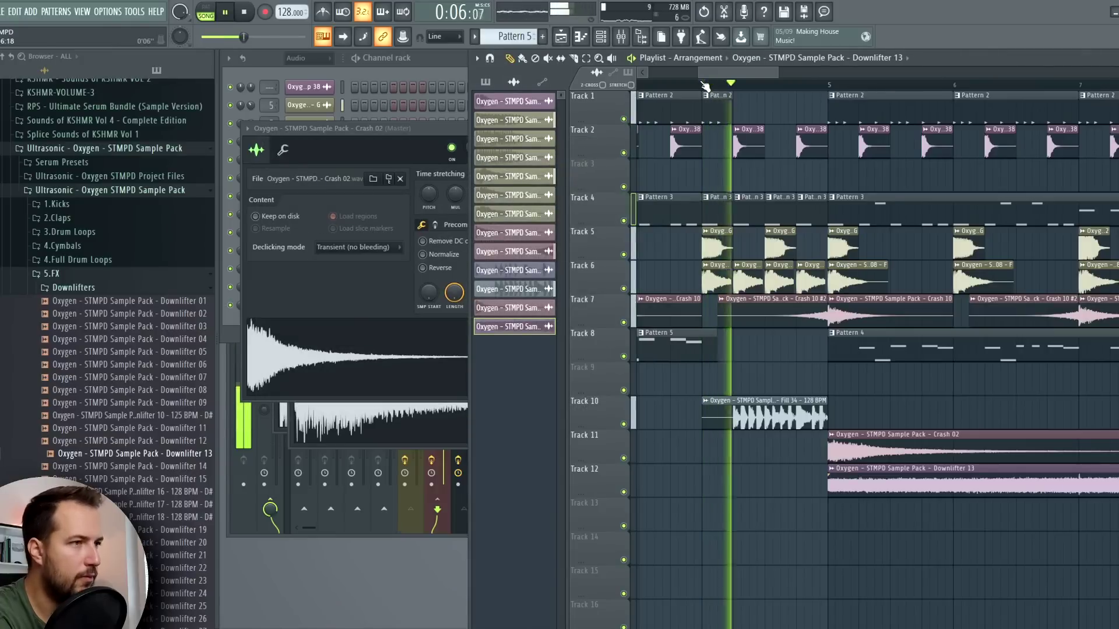
pyautogui.scroll(-4, 711, 83)
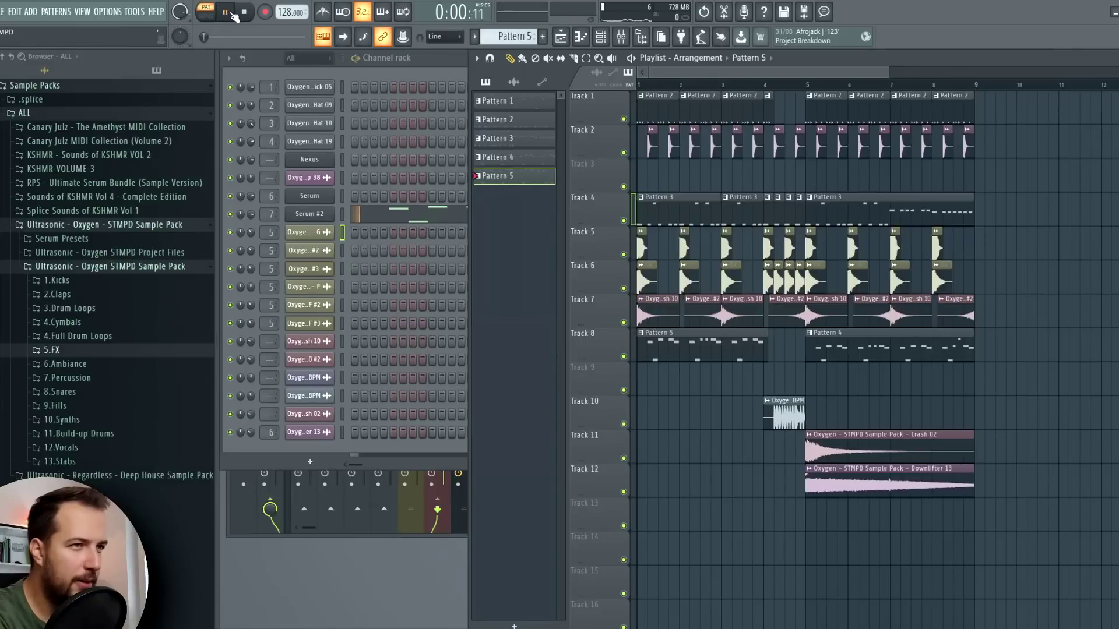
# - Review the Serum #2 notes of Pattern 5 in the piano roll and play the arrangement
pyautogui.click(415, 221)
pyautogui.press('space')
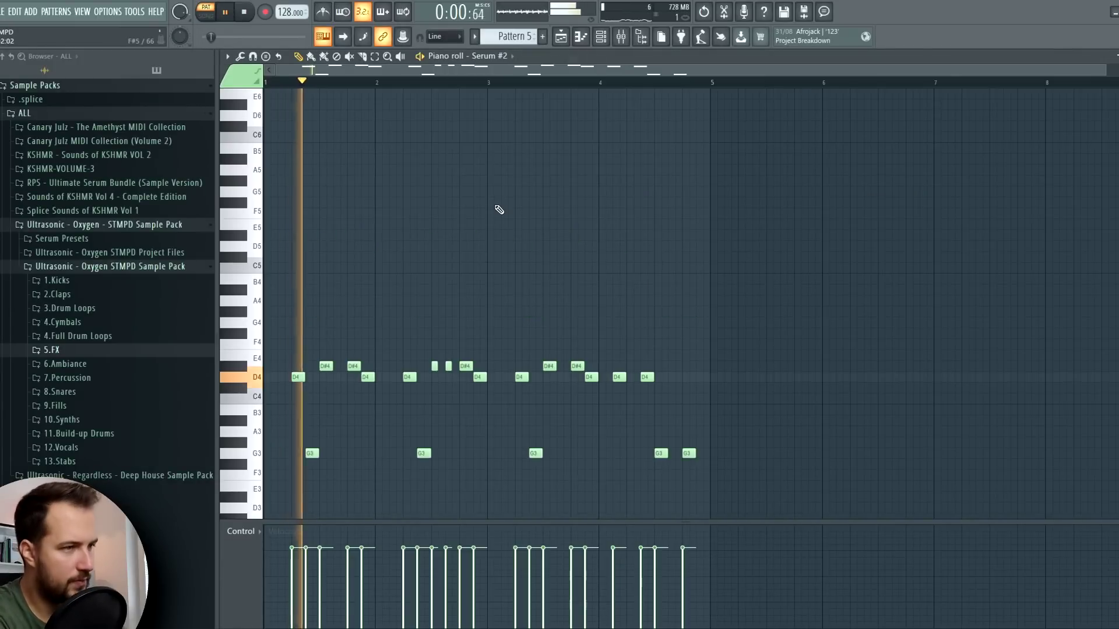
pyautogui.press('Escape')
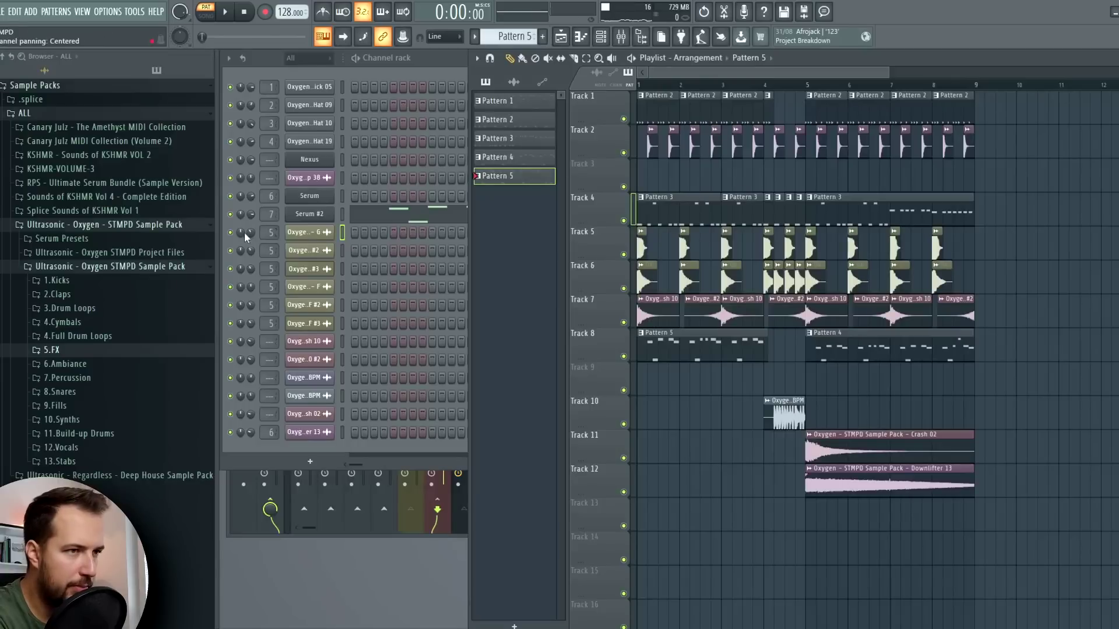
pyautogui.click(730, 104)
pyautogui.press('space')
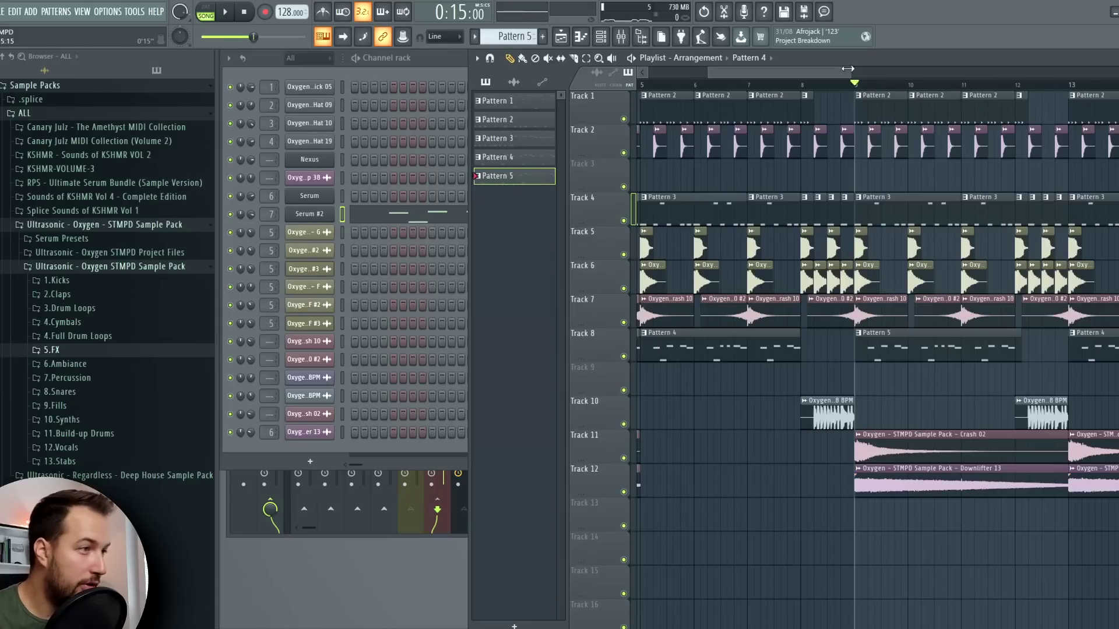
# - Audition the Ultrasonic - Oxygen STMPD Sample Pack lead presets in Serum #3 and keep LD - Crossing Lines
pyautogui.moveTo(848, 68); pyautogui.dragTo(906, 69)
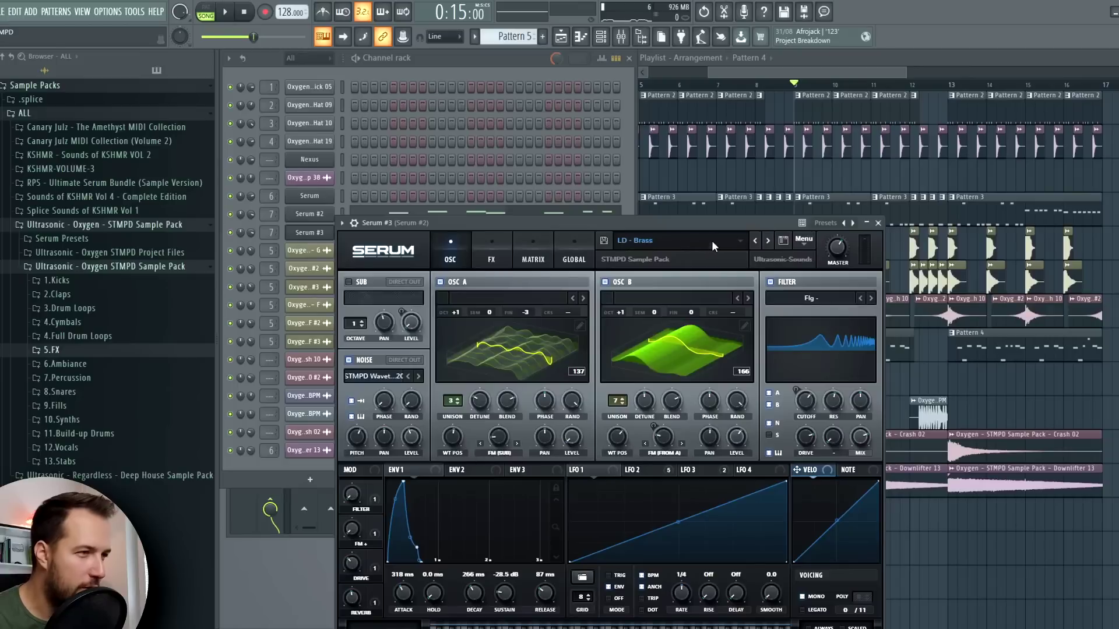
pyautogui.click(735, 241)
pyautogui.moveTo(699, 483)
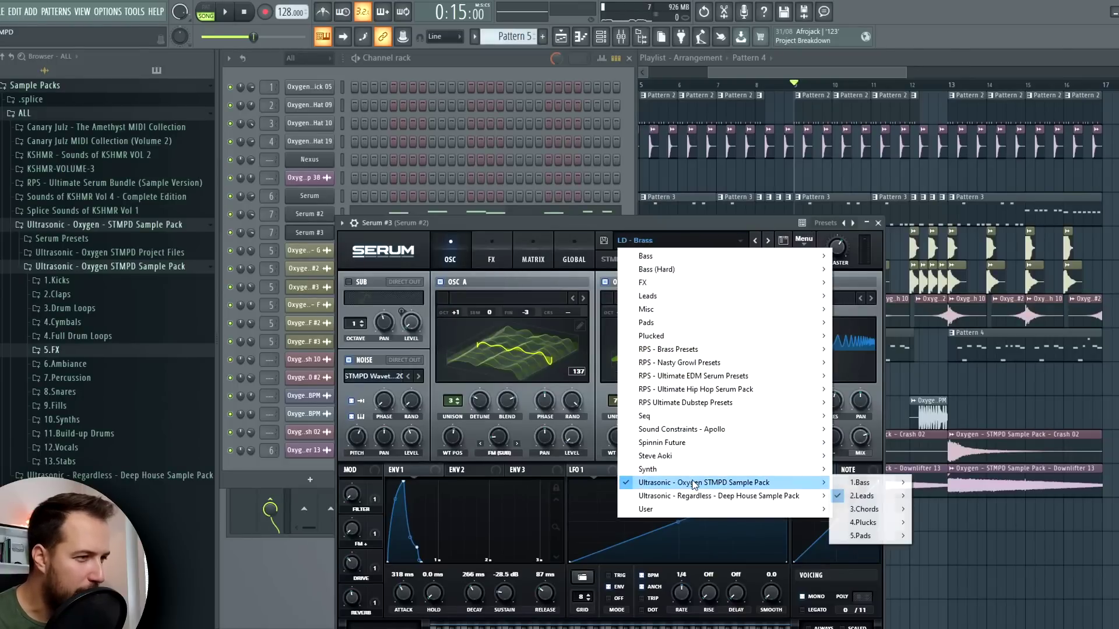
pyautogui.moveTo(860, 499)
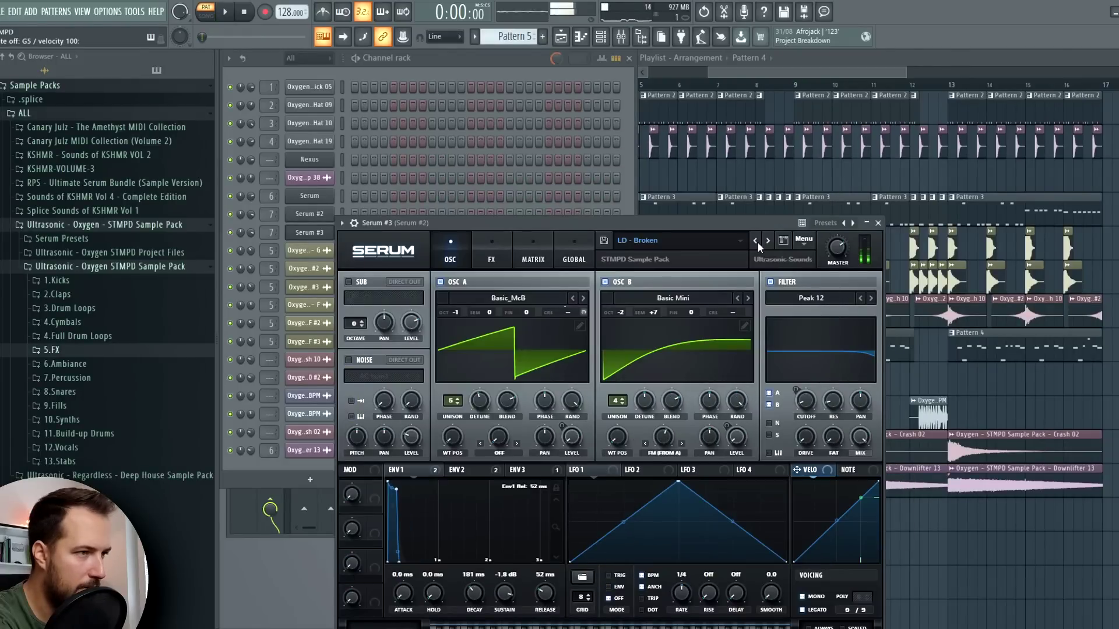
pyautogui.click(757, 242)
pyautogui.click(757, 242)
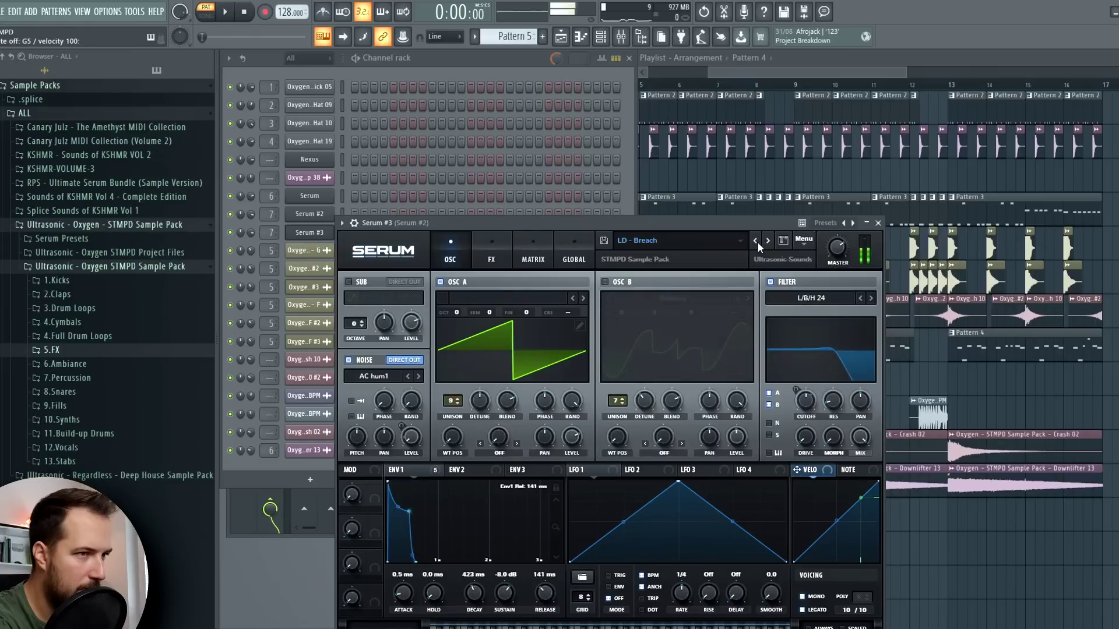
pyautogui.click(768, 241)
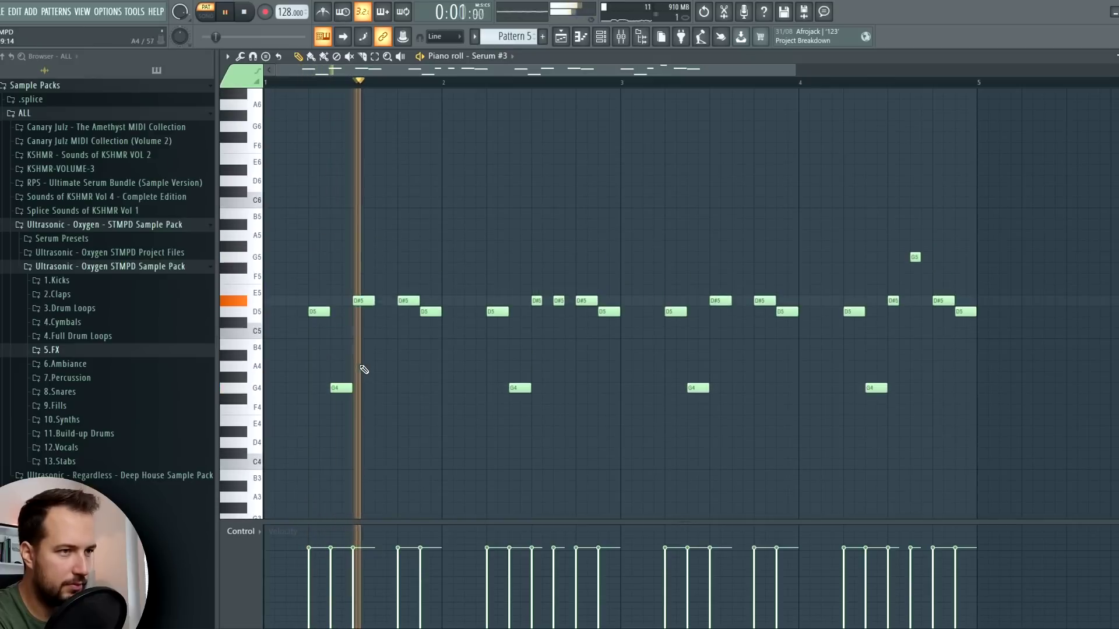
# - Add a run of eight short D5 notes before the first long D5 note of Serum #3 and play it
pyautogui.press('space')
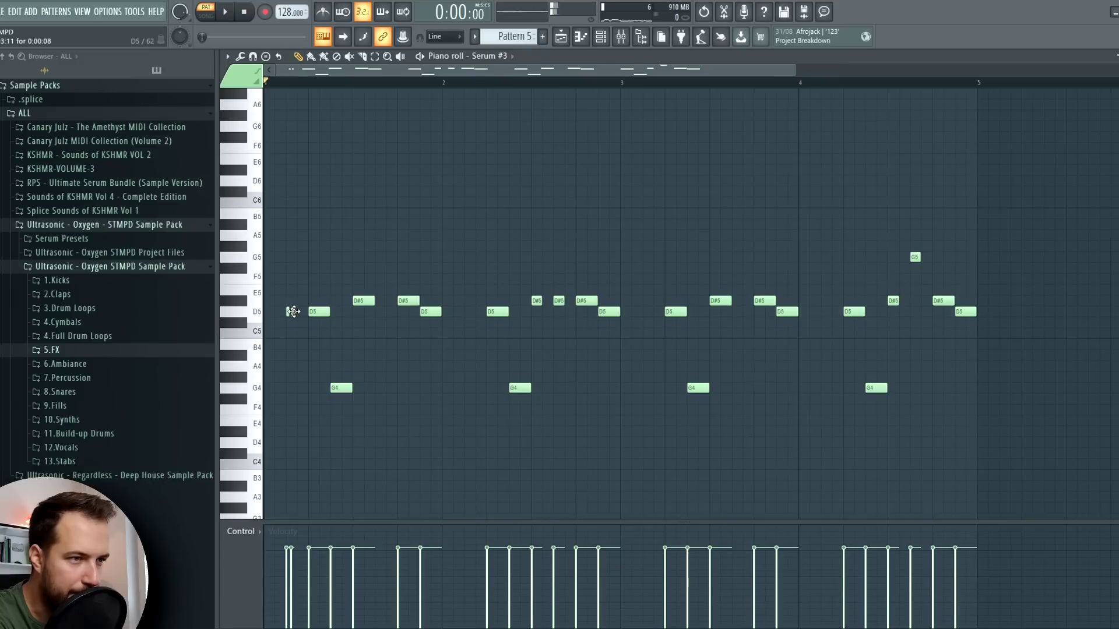
pyautogui.click(223, 13)
pyautogui.keyDown('ctrl'); pyautogui.moveTo(282, 327); pyautogui.dragTo(304, 300); pyautogui.keyUp('ctrl')
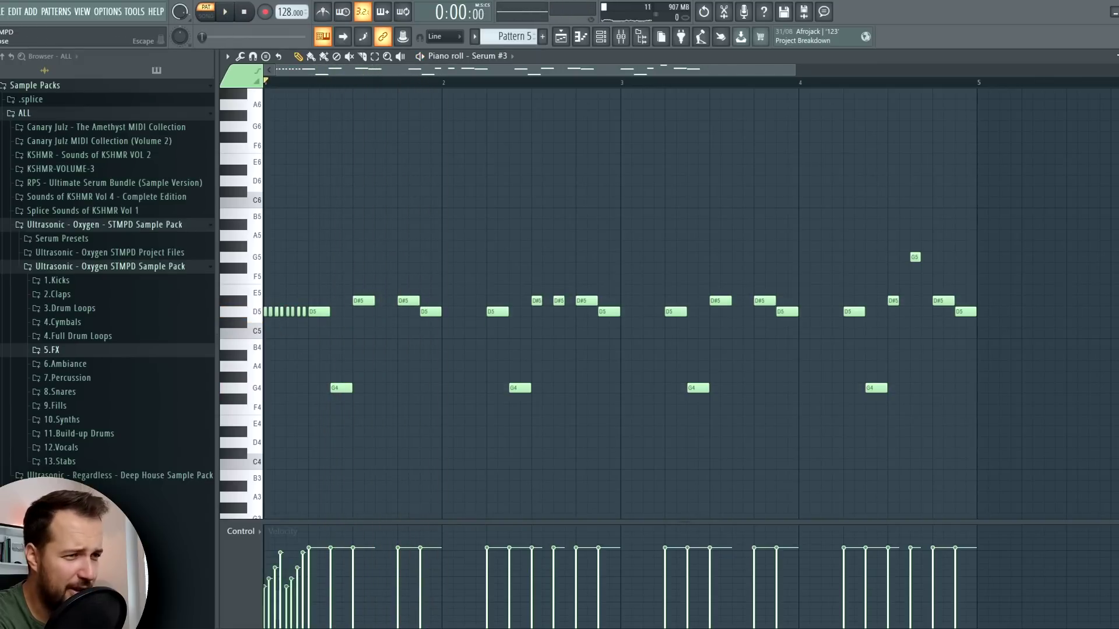
pyautogui.press('space')
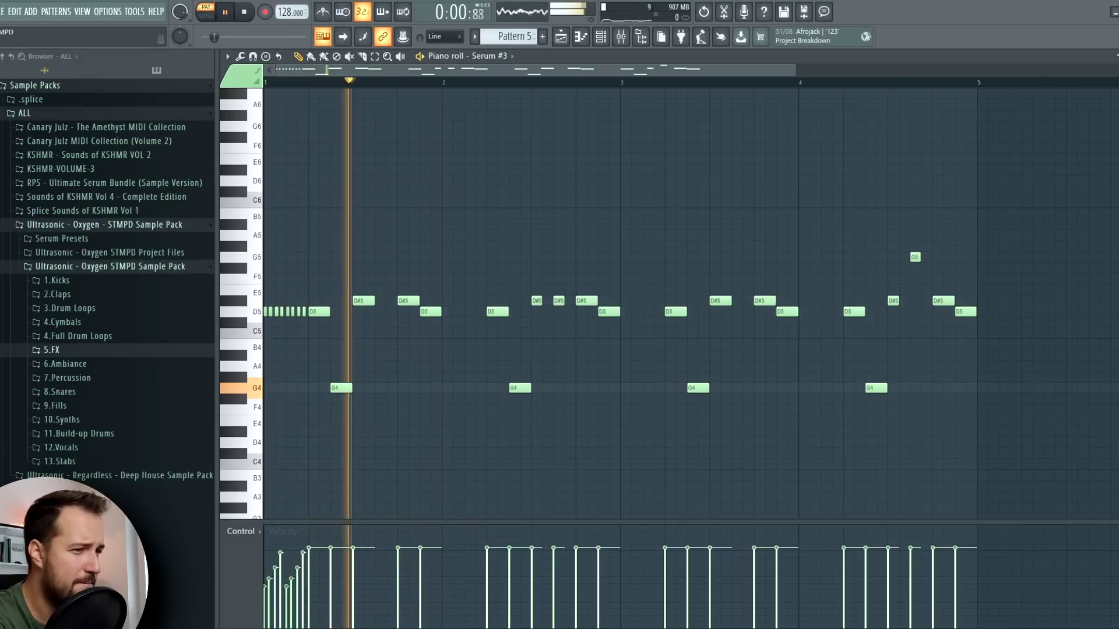
pyautogui.press('Escape')
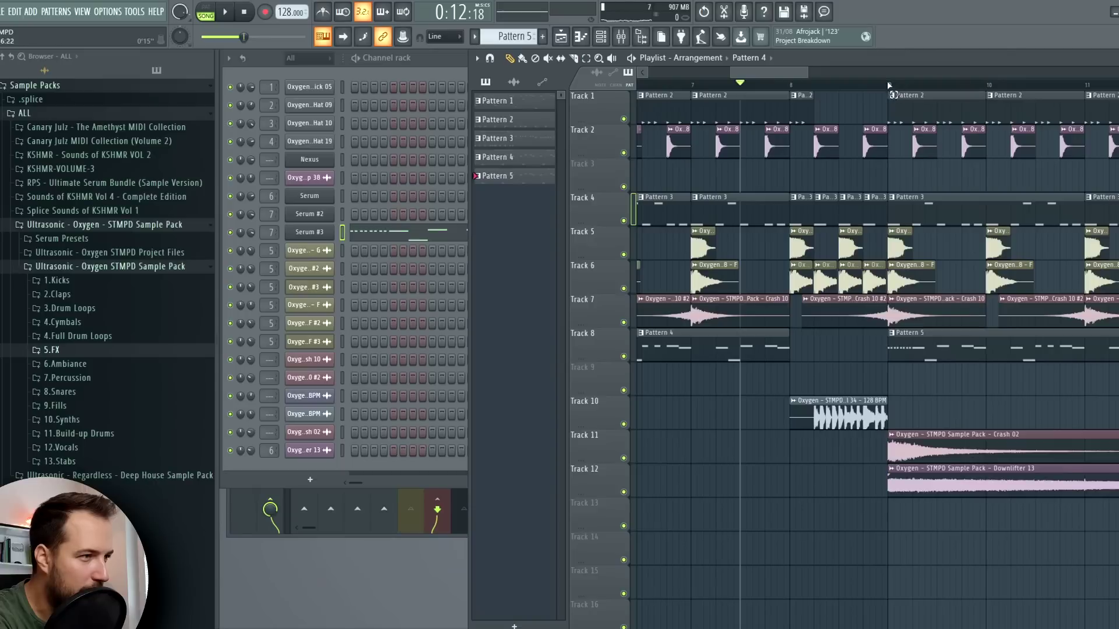
# - Create a channel volume automation clip for Serum #3 over the start of bar 9, shape it as a rising fade-in, and play it
pyautogui.moveTo(888, 84); pyautogui.dragTo(927, 89)
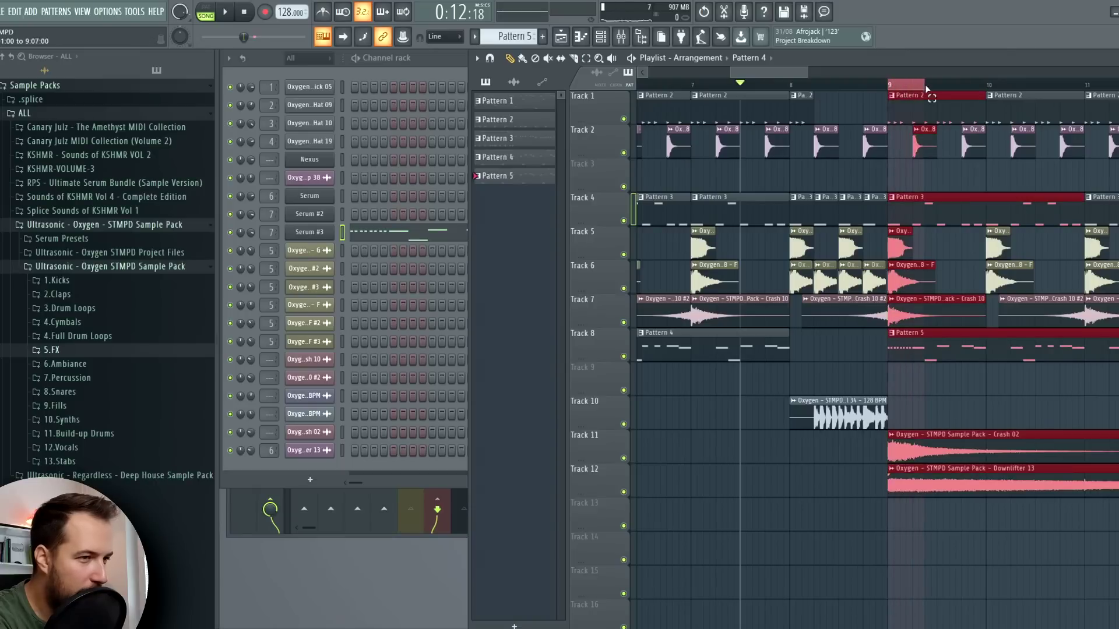
pyautogui.click(315, 237)
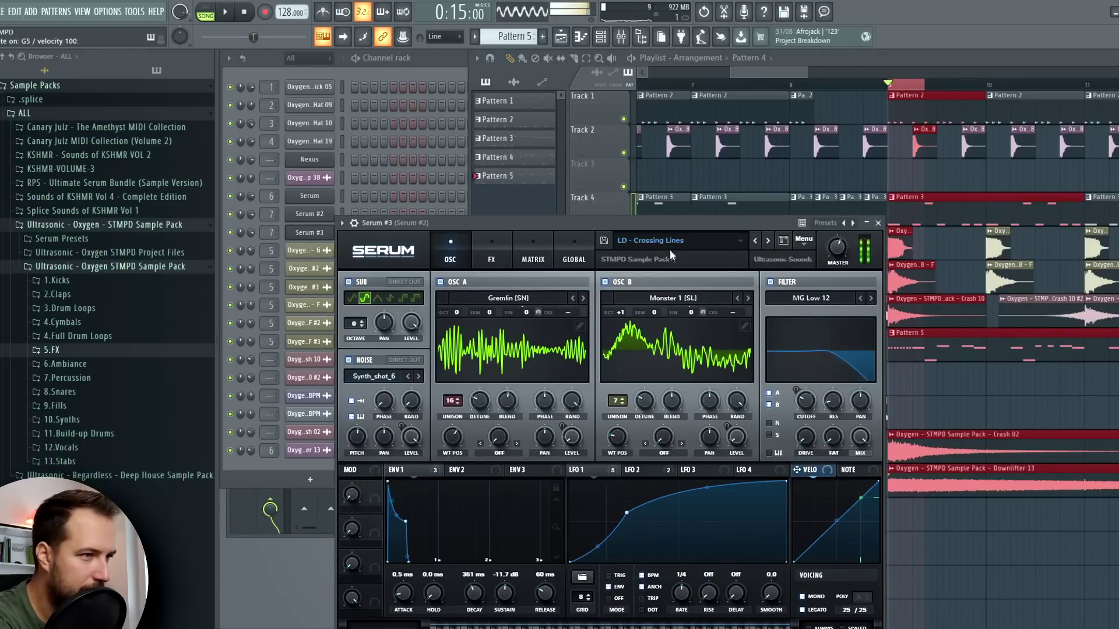
pyautogui.click(878, 223)
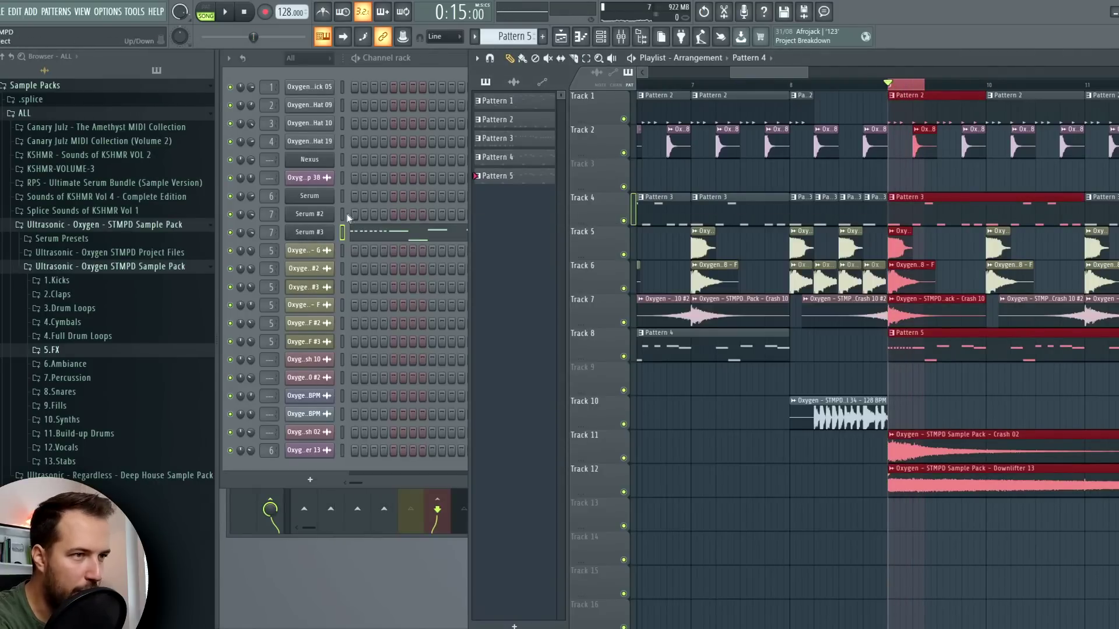
pyautogui.rightClick(250, 232)
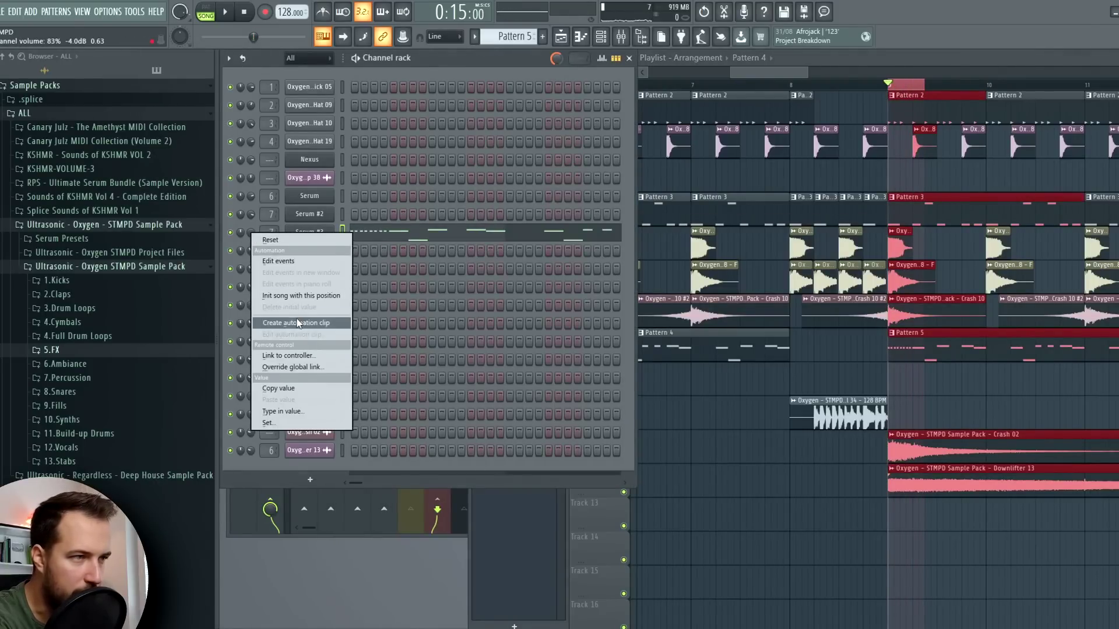
pyautogui.click(297, 324)
pyautogui.moveTo(888, 173); pyautogui.dragTo(889, 191)
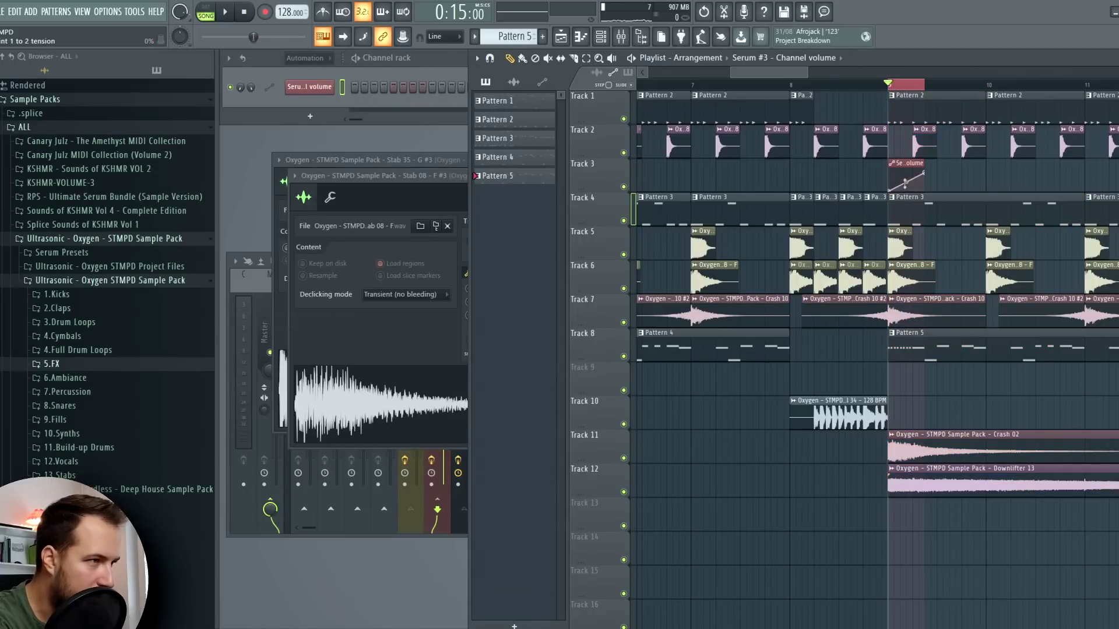
pyautogui.click(870, 85)
pyautogui.press('space')
# - Show all channels again and examine the Global, Matrix and FX pages of Serum #3
pyautogui.click(308, 58)
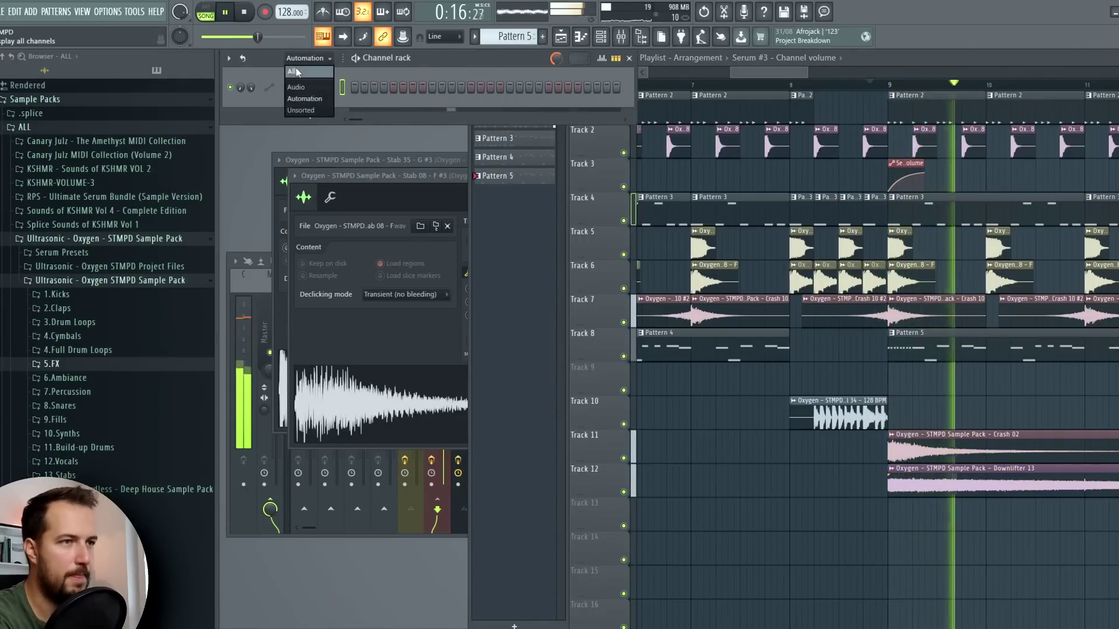
pyautogui.click(297, 72)
pyautogui.click(309, 232)
pyautogui.press('space')
pyautogui.click(573, 281)
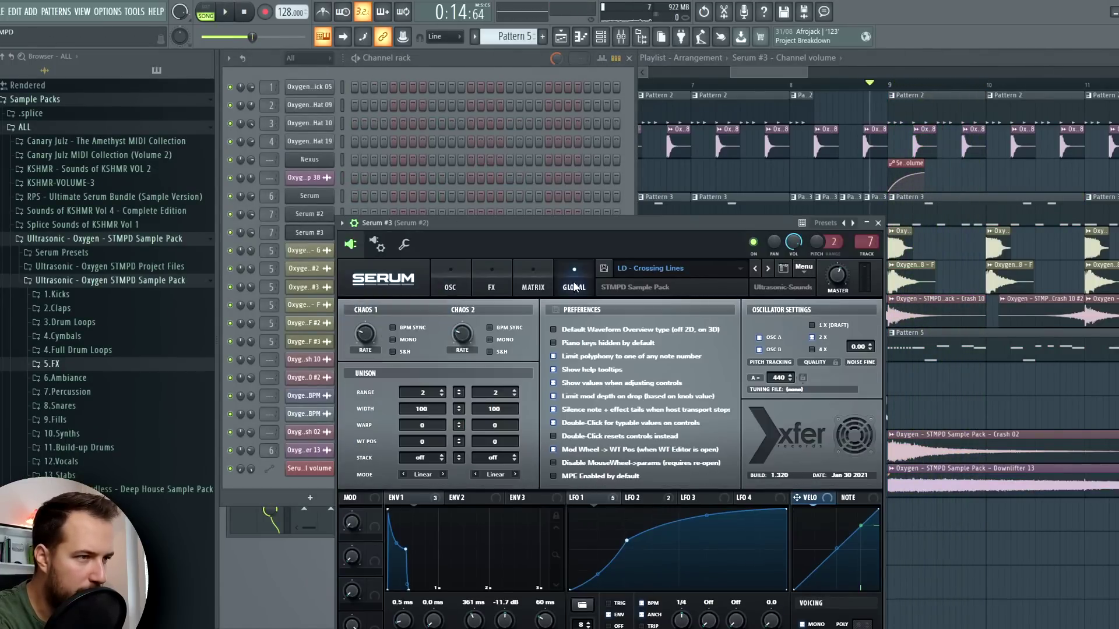
pyautogui.click(532, 282)
pyautogui.click(491, 281)
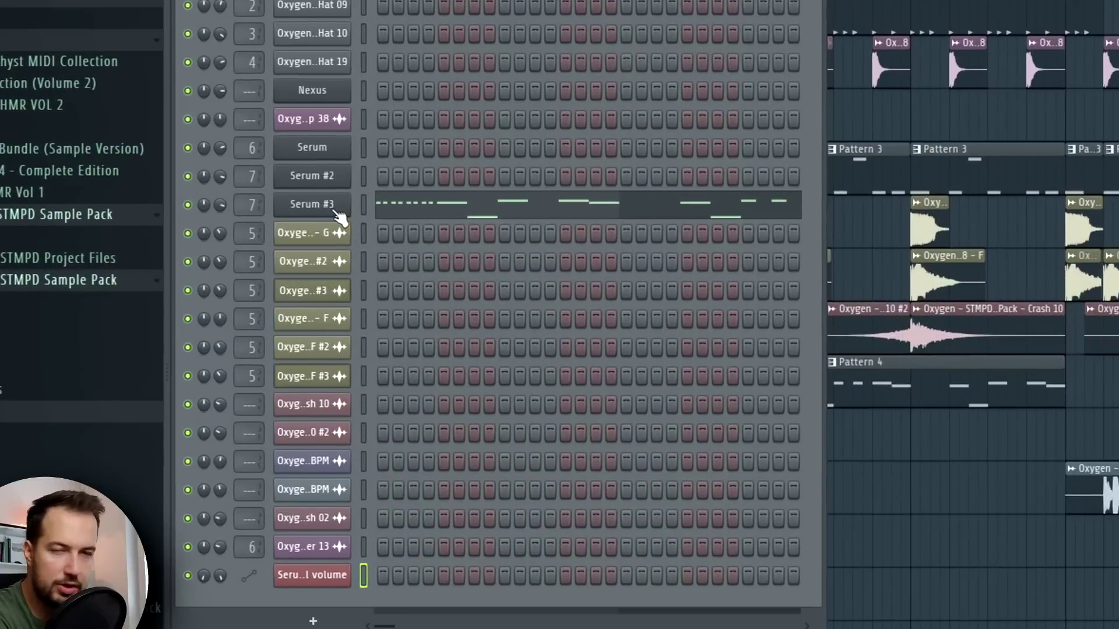
# - Review the plugin page and channel settings of Serum #3, and add a new empty pattern
pyautogui.click(321, 236)
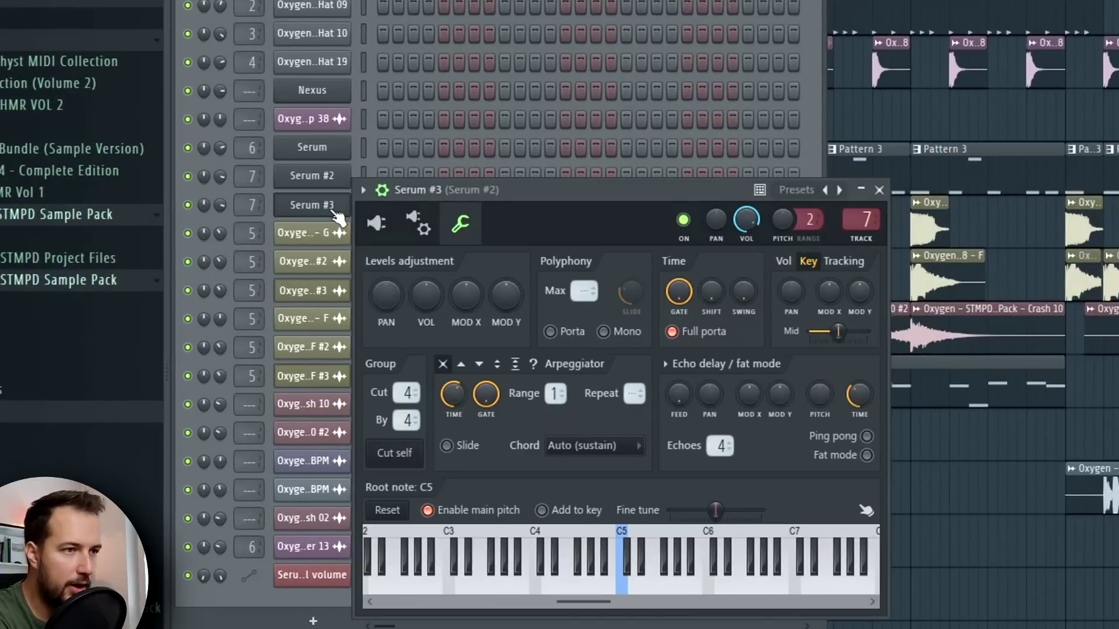
pyautogui.click(379, 223)
pyautogui.click(459, 224)
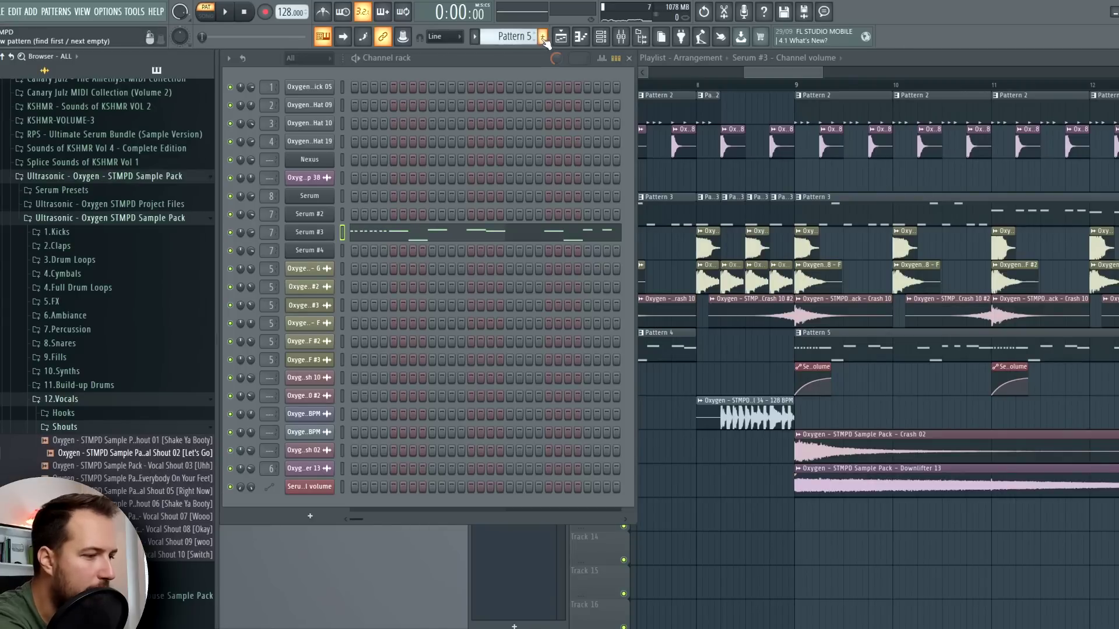
pyautogui.click(542, 37)
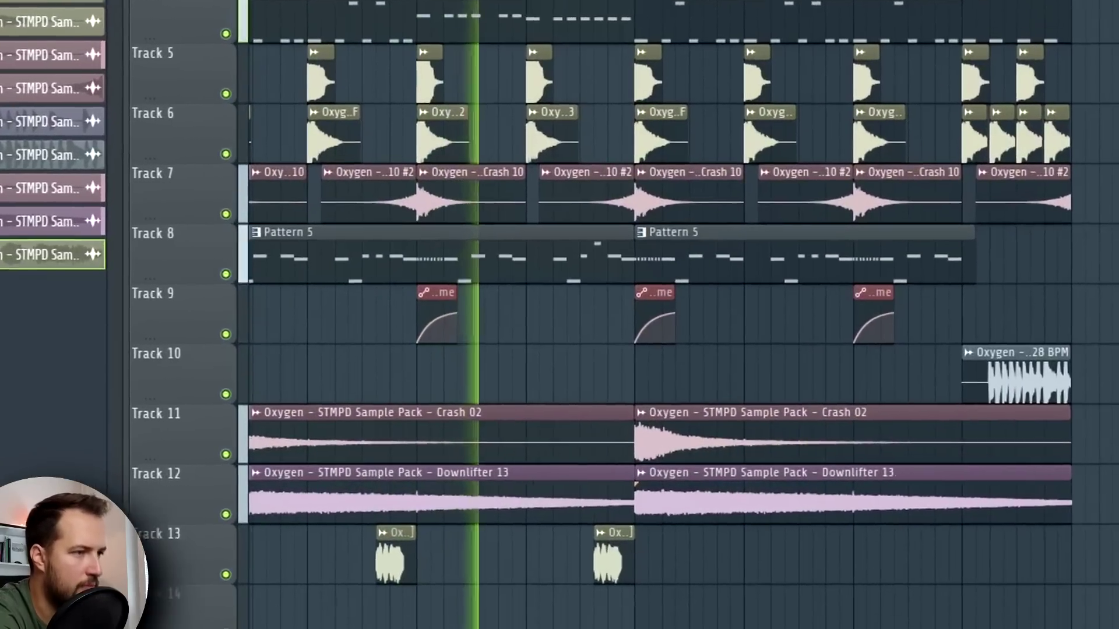
# - Place the Ambiance 39 - 128 BPM Gmin sample on Track 14 from bar 9
pyautogui.scroll(2, 443, 314)
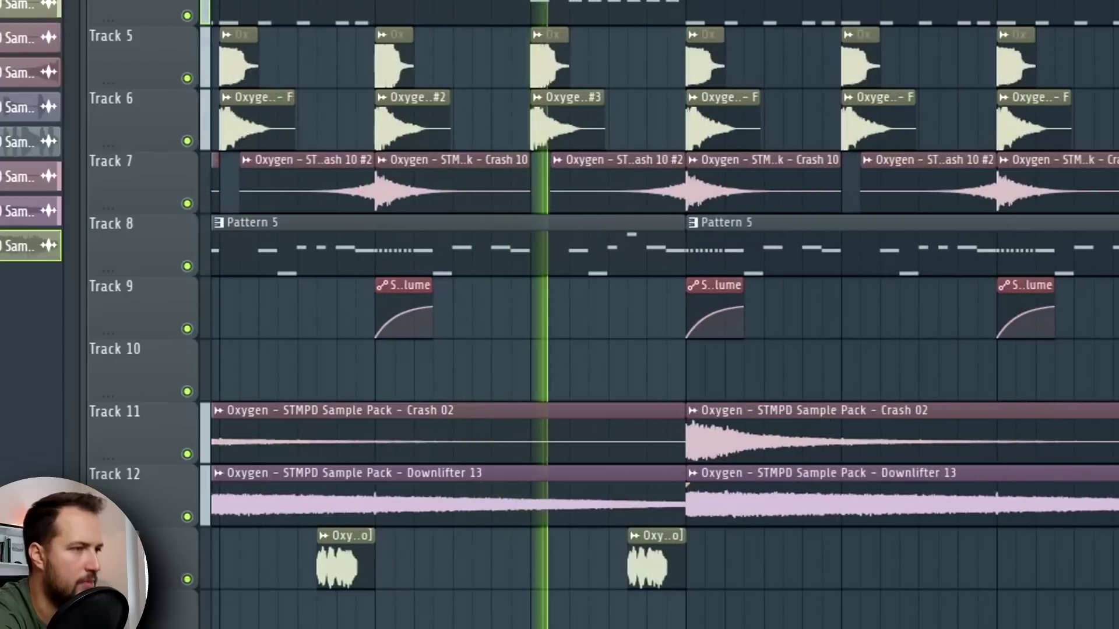
pyautogui.scroll(-4, 444, 315)
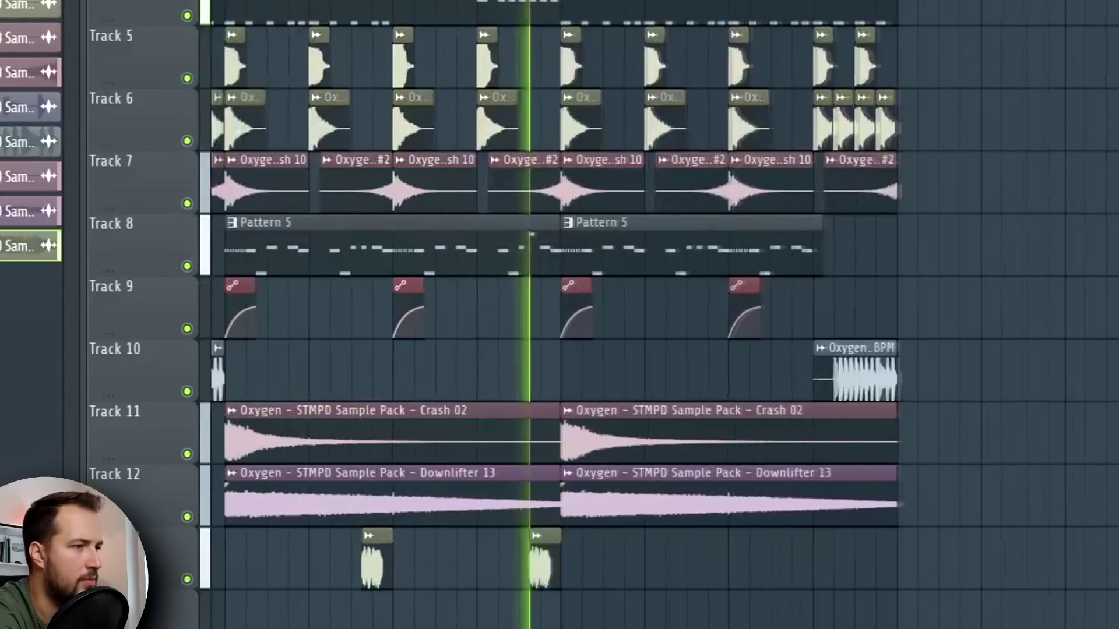
pyautogui.scroll(-2, 413, 314)
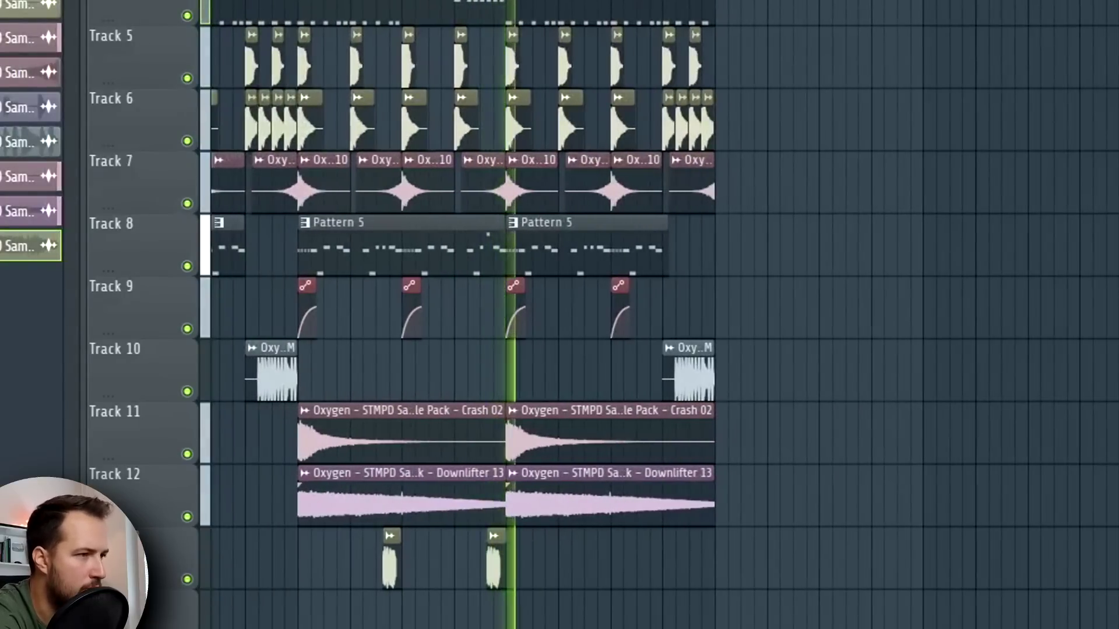
pyautogui.scroll(3, 413, 314)
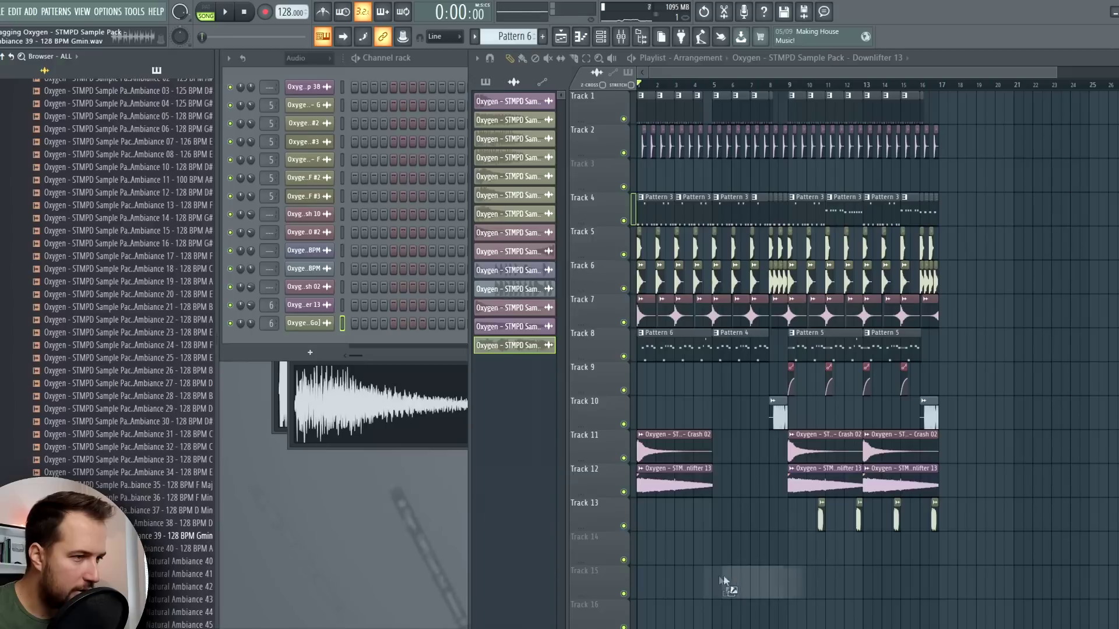
pyautogui.moveTo(720, 577); pyautogui.dragTo(786, 544)
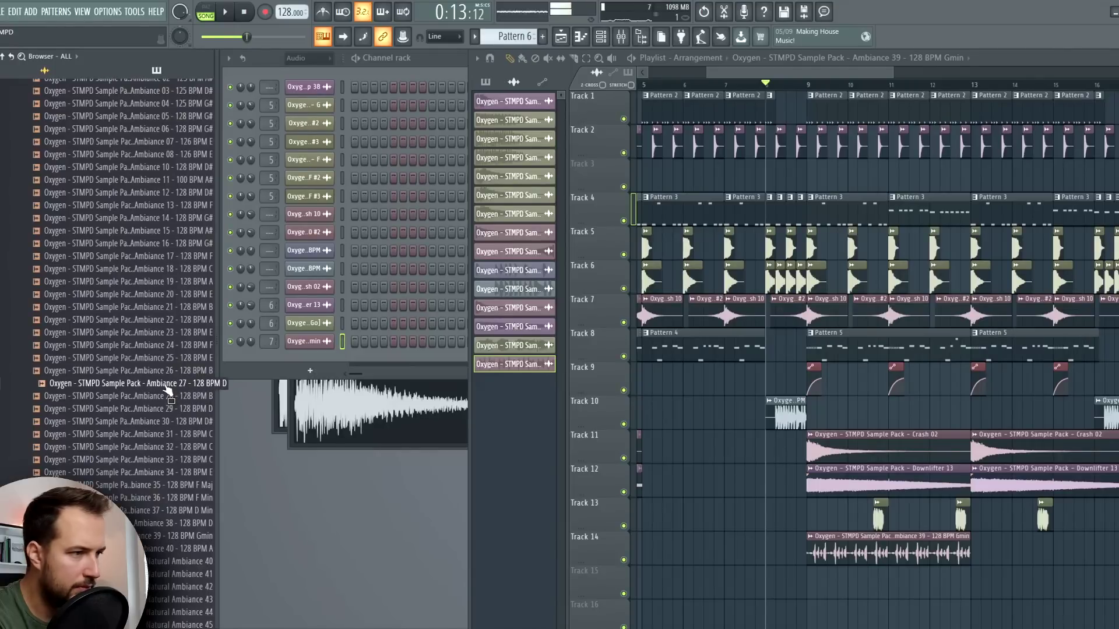
# - Replace the Track 14 sample with Ambiance 27 - 128 BPM D, play it and check its channel settings
pyautogui.middleClick(167, 391)
pyautogui.press('space')
pyautogui.doubleClick(819, 542)
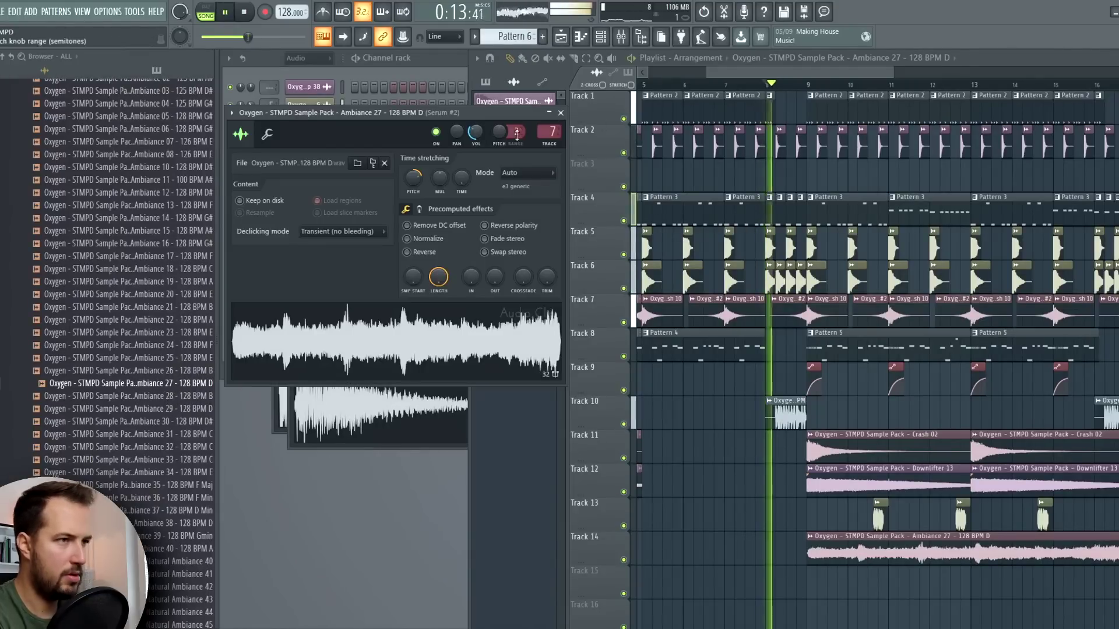
pyautogui.click(561, 112)
pyautogui.moveTo(797, 71); pyautogui.dragTo(871, 75)
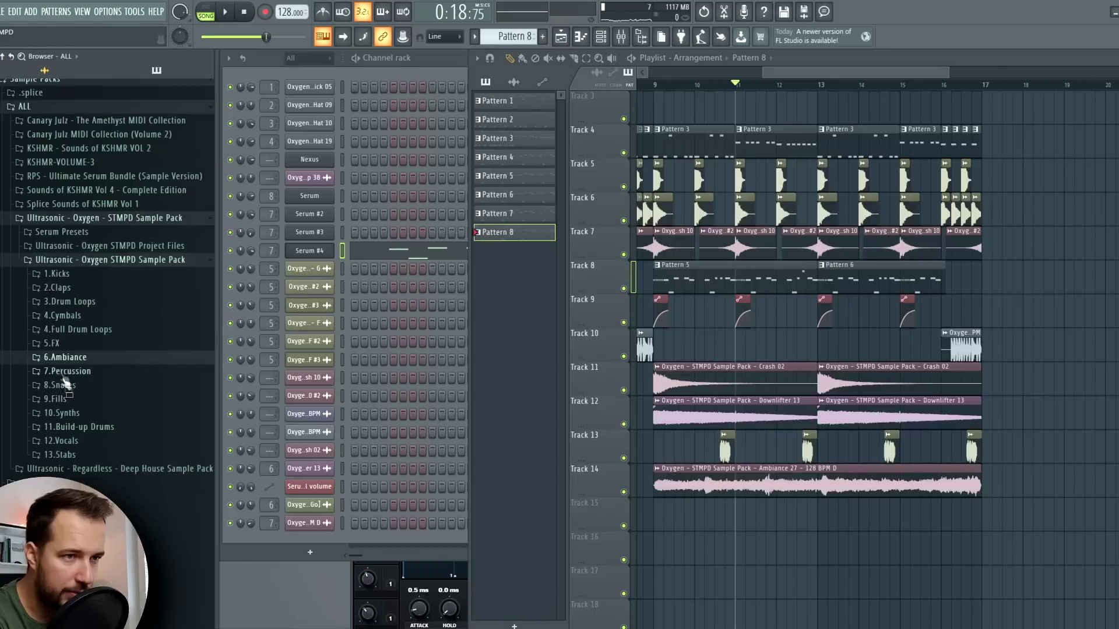
# - Place Noise Riser 04 - 128 BPM on Track 15 from bar 9, lower its channel volume to about 42% and play it soloed
pyautogui.click(71, 345)
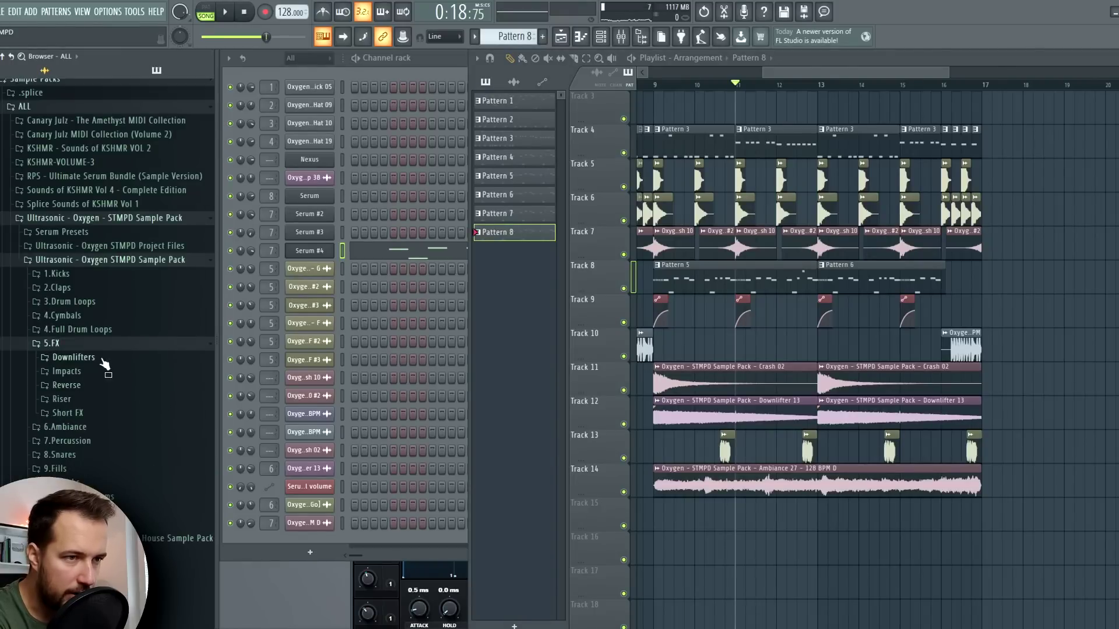
pyautogui.click(61, 399)
pyautogui.moveTo(134, 380); pyautogui.dragTo(826, 513)
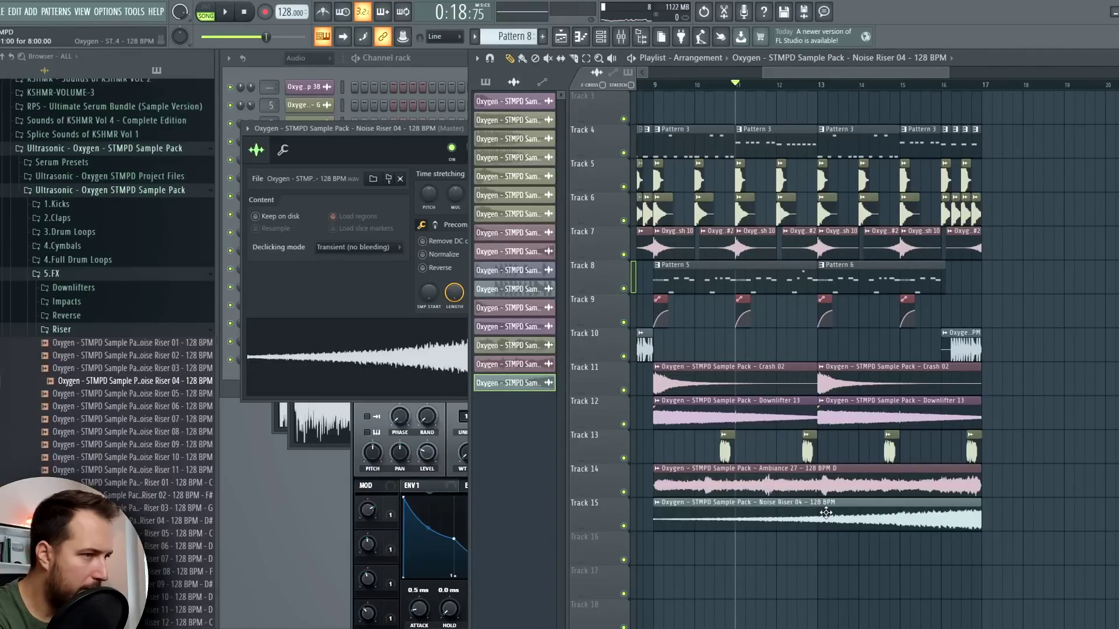
pyautogui.press('space')
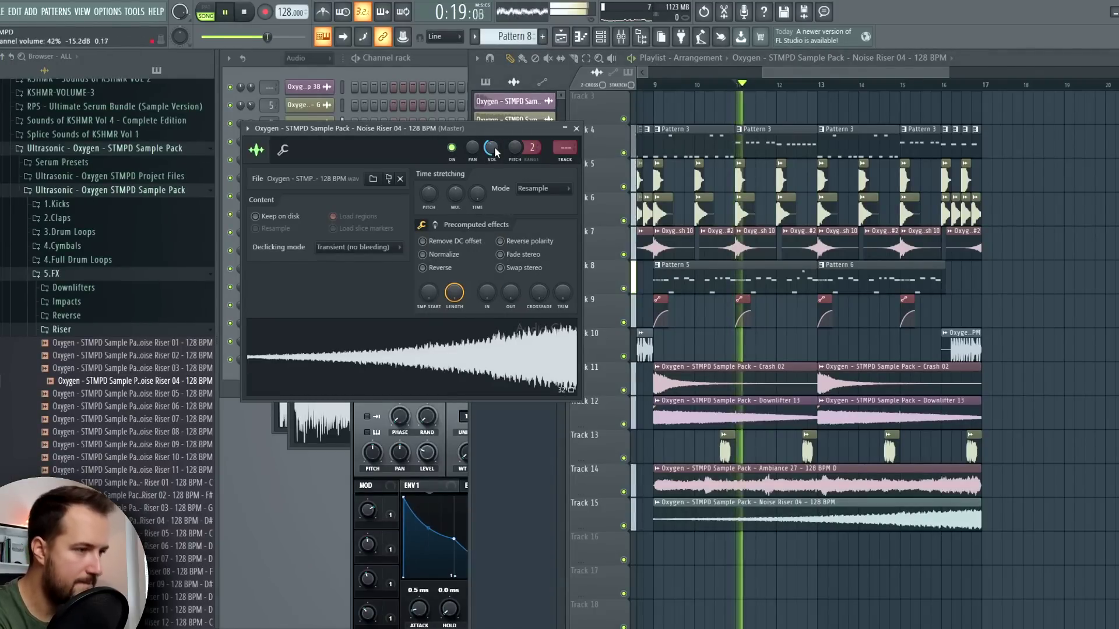
pyautogui.rightClick(624, 526)
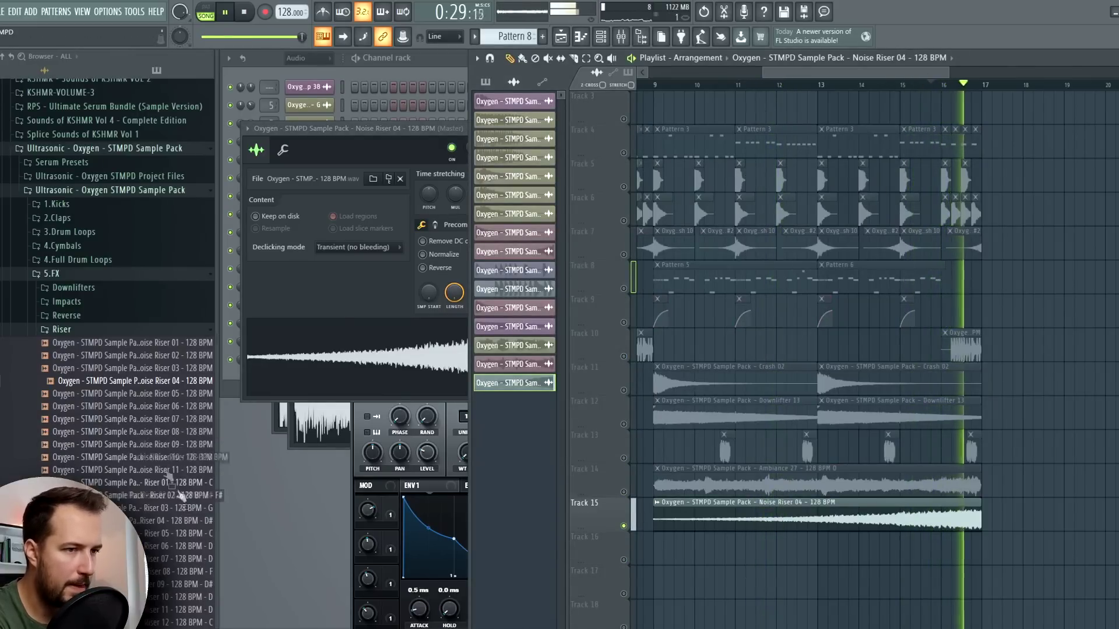
# - Put Riser 46 - 128 BPM - G on Track 15, play it with all tracks from bar 9 and adjust its channel volume
pyautogui.scroll(-3, 157, 455)
pyautogui.rightClick(625, 166)
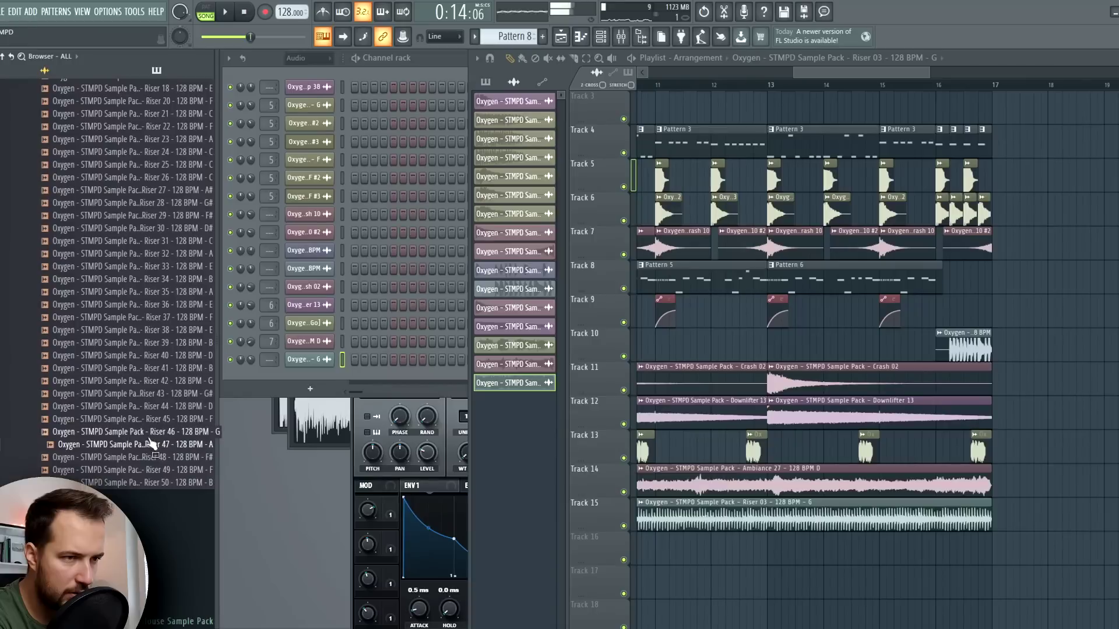
pyautogui.press('space')
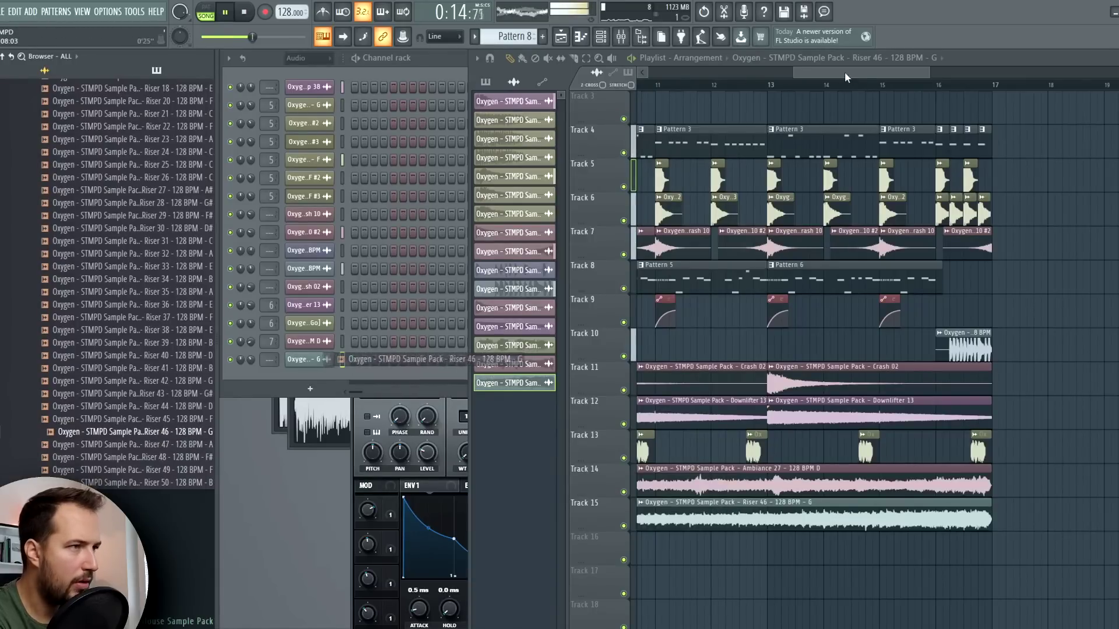
pyautogui.moveTo(847, 78); pyautogui.dragTo(818, 77)
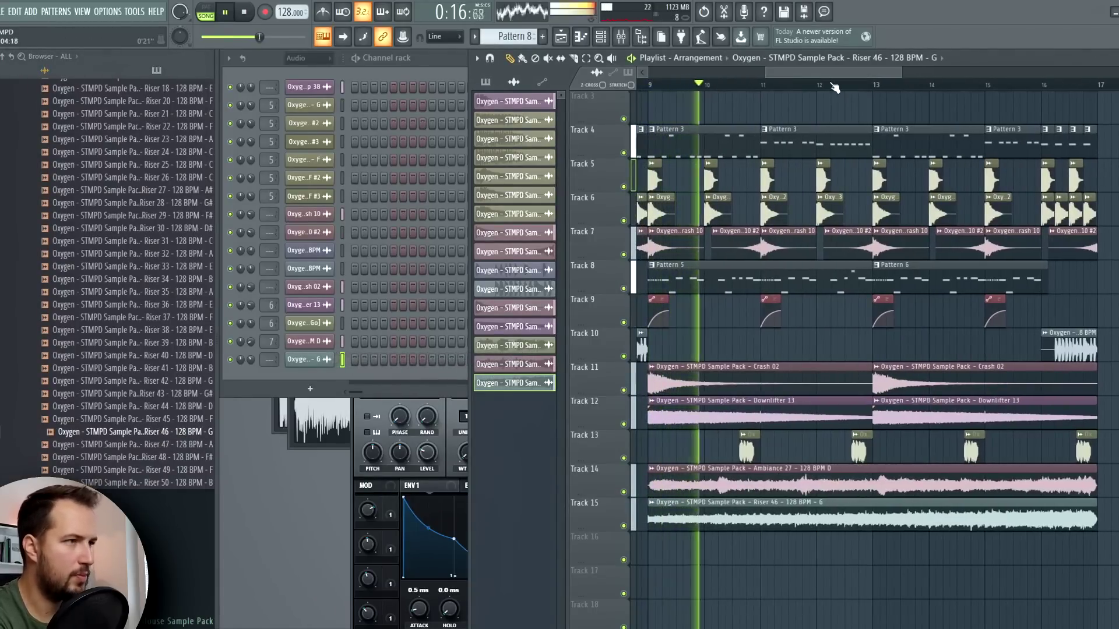
pyautogui.doubleClick(857, 512)
pyautogui.moveTo(490, 143); pyautogui.dragTo(487, 149)
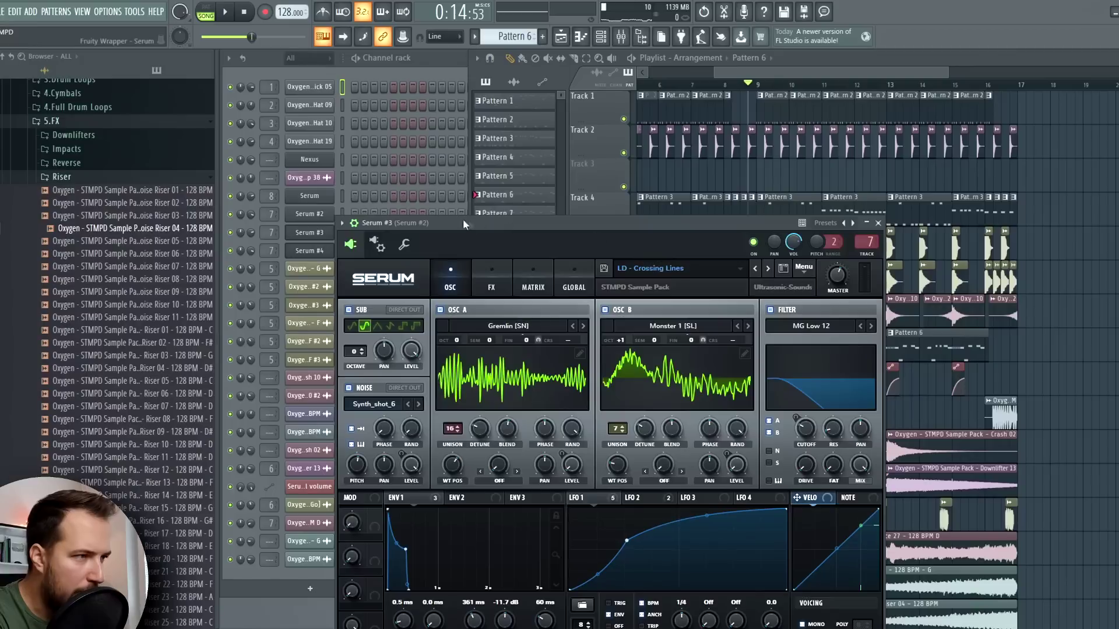
# - Route Serum #3 to mixer track 9 and add Fruity Reeverb there with the reverb level at 18%
pyautogui.click(867, 255)
pyautogui.click(205, 11)
pyautogui.click(226, 11)
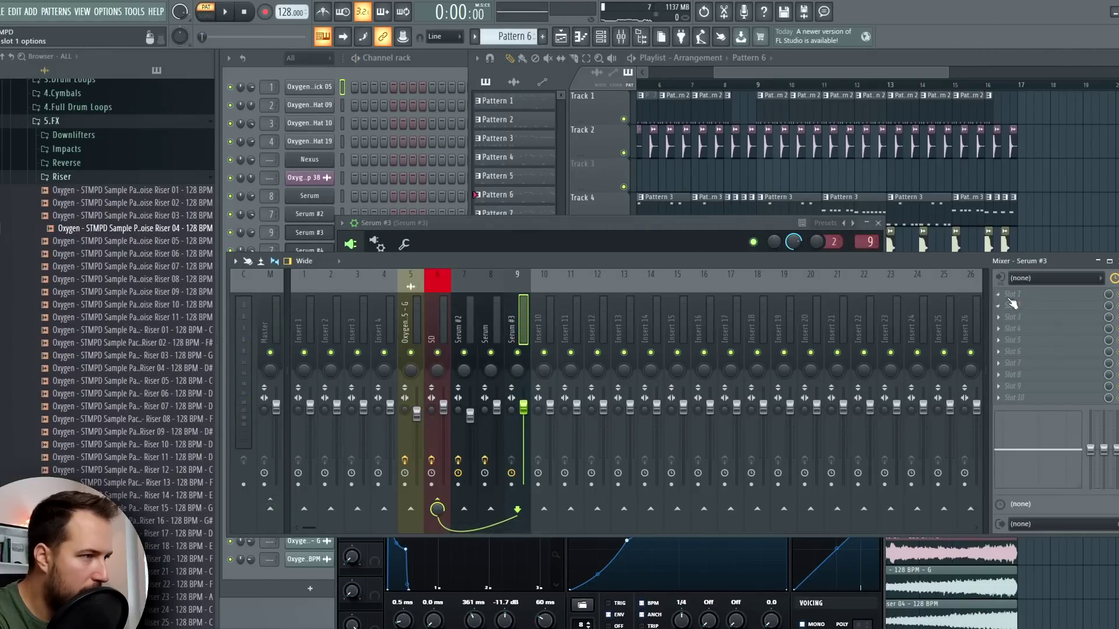
pyautogui.click(1008, 299)
pyautogui.click(825, 51)
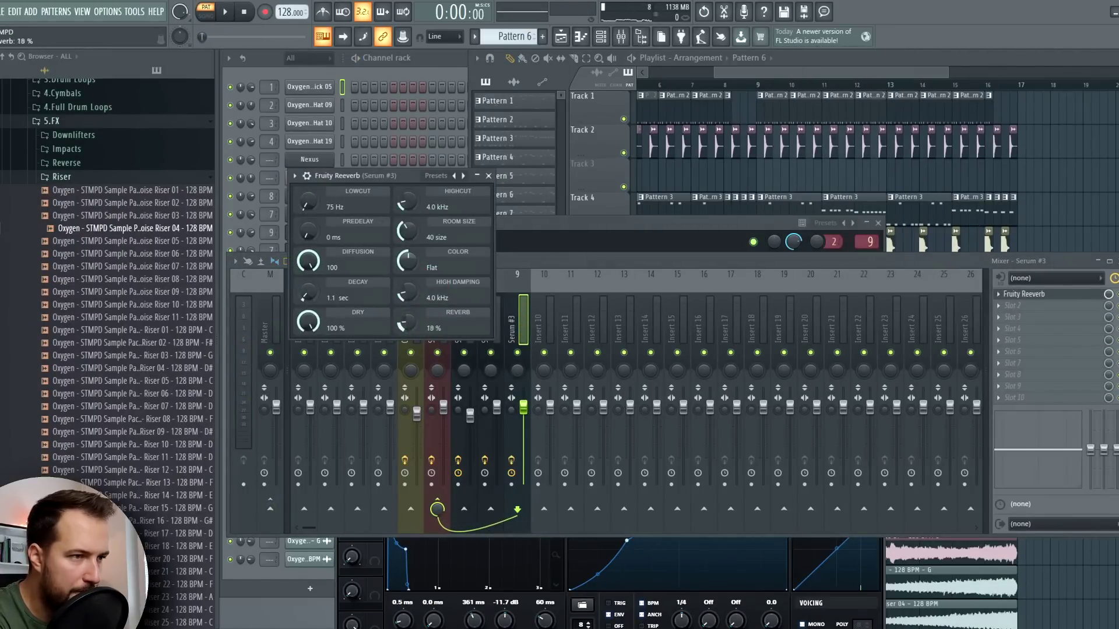
# - Add Fruity Stereo Shaper after the reverb on the Serum #3 mixer track and play the arrangement
pyautogui.click(1014, 305)
pyautogui.click(835, 579)
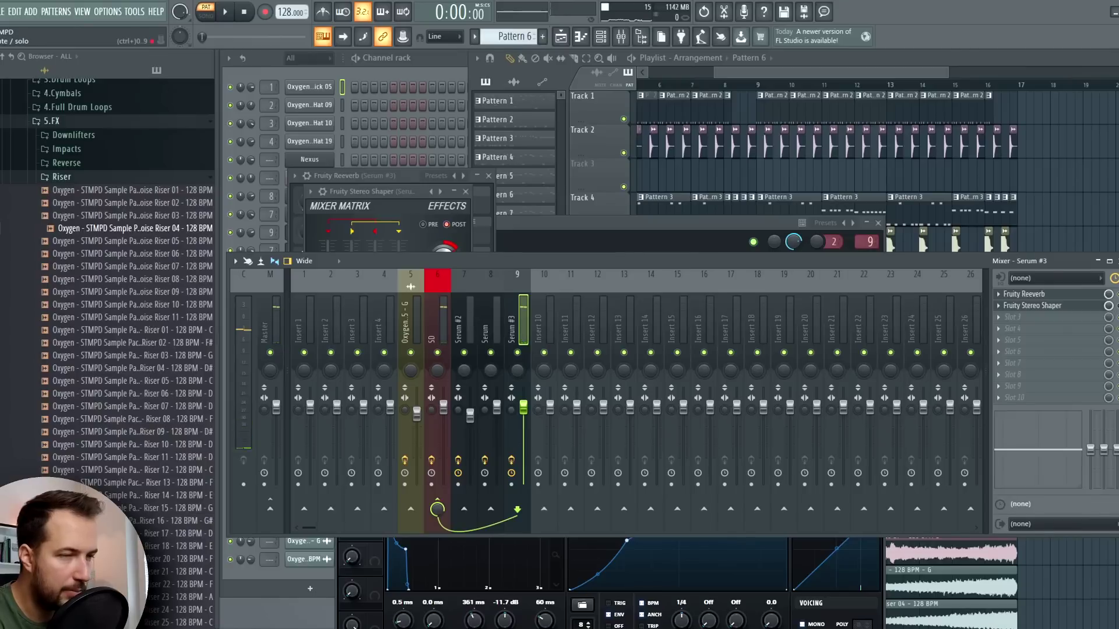
pyautogui.press('space')
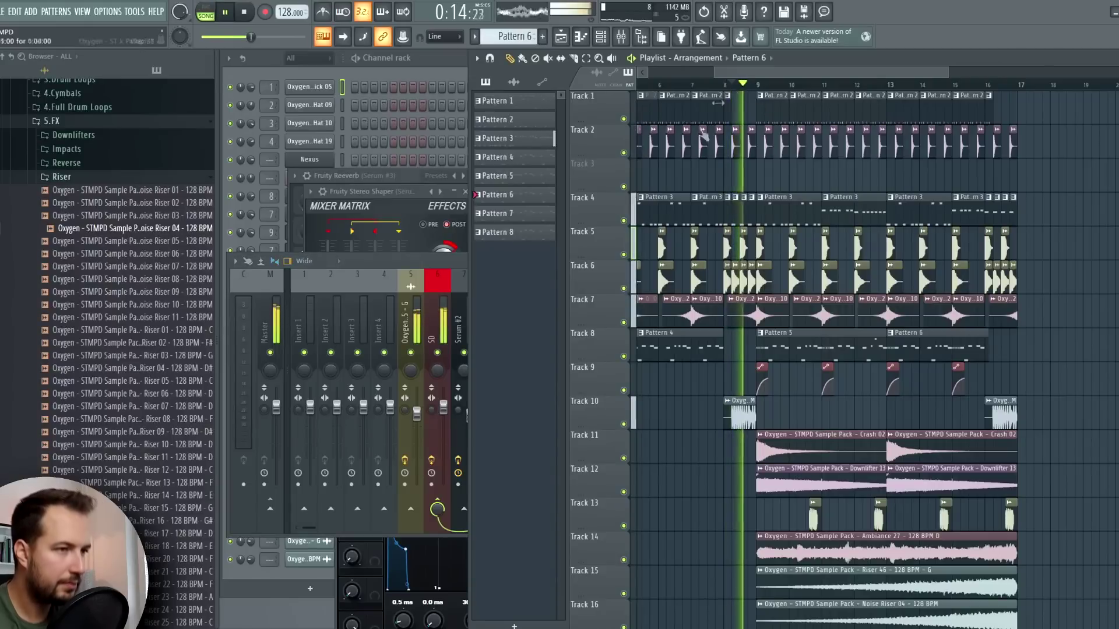
pyautogui.click(459, 265)
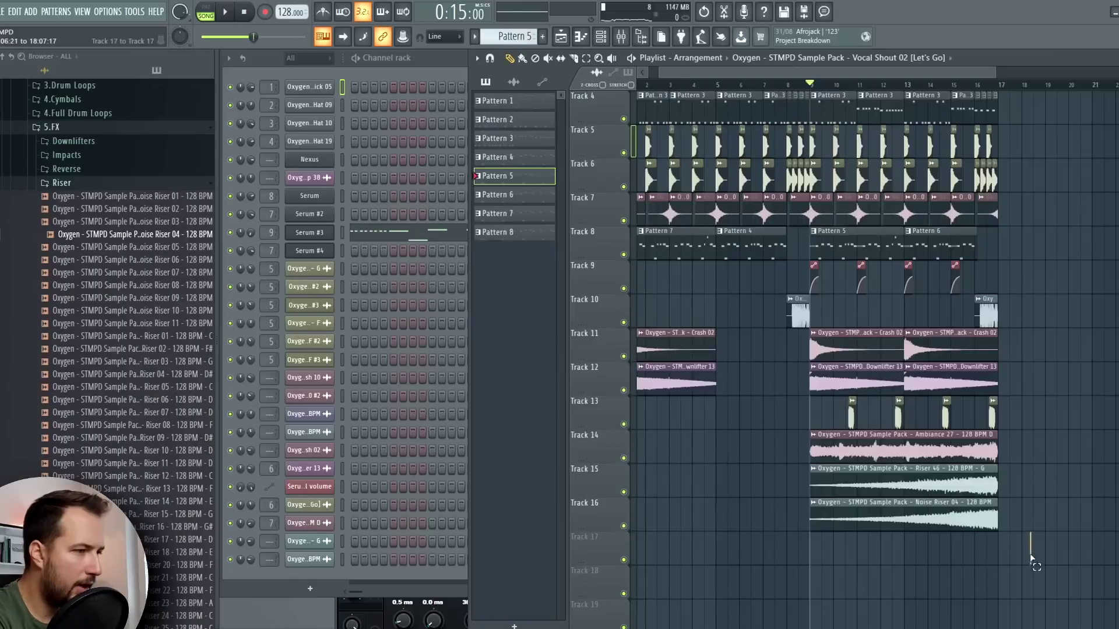
# - Duplicate all clips from bars 9 to 17 so the copy starts at bar 17
pyautogui.moveTo(1026, 623); pyautogui.dragTo(816, 2)
pyautogui.hotkey('ctrl', 'b')
pyautogui.hotkey('ctrl', 'd')
# - Delete the copied lead patterns on Track 8 and the copied volume automation clips on Track 9 after bar 17
pyautogui.rightClick(933, 354)
pyautogui.rightClick(1043, 356)
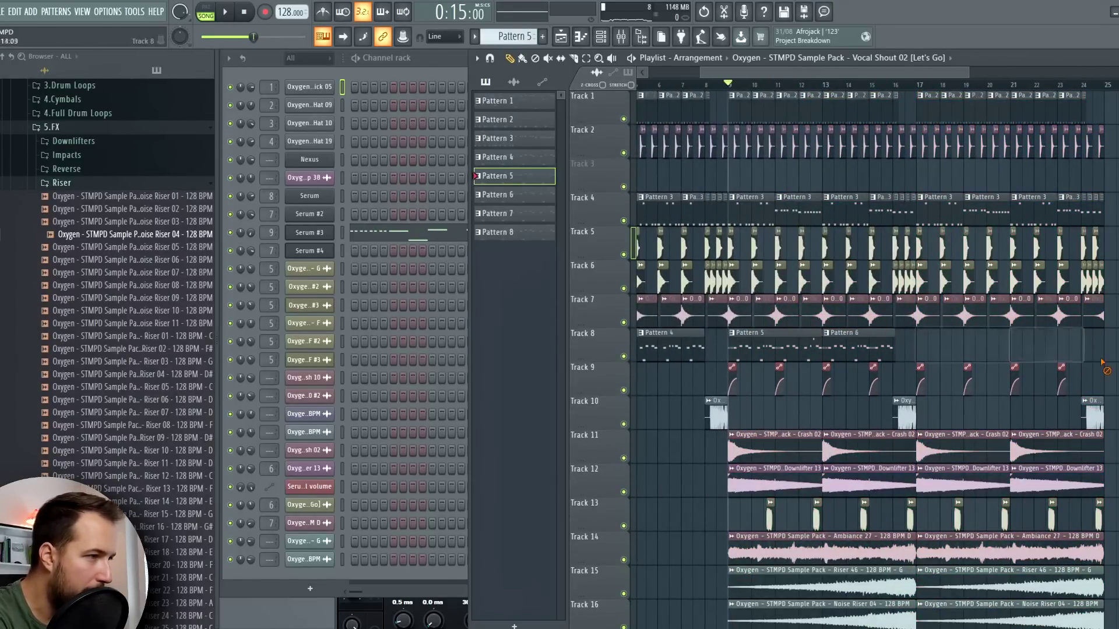
pyautogui.rightClick(921, 377)
pyautogui.rightClick(1014, 378)
pyautogui.rightClick(1062, 378)
# - Create an automation clip for Serum's FMNT BOOST macro over bars 17 to 25 on Track 3 and shape it as a steady rise
pyautogui.moveTo(918, 85); pyautogui.dragTo(1097, 99)
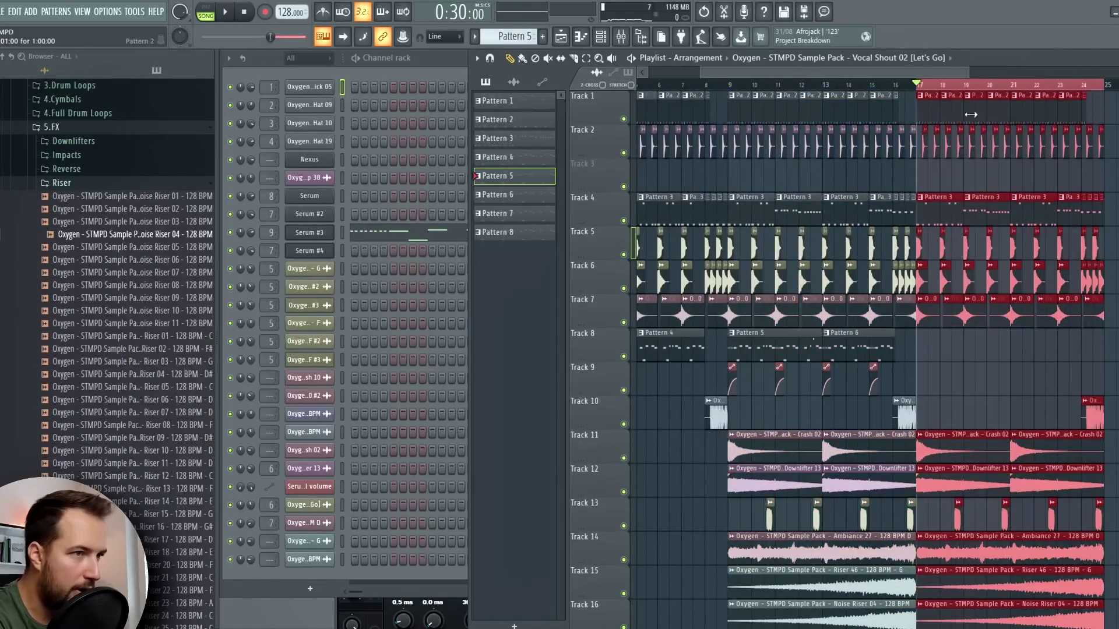
pyautogui.click(310, 196)
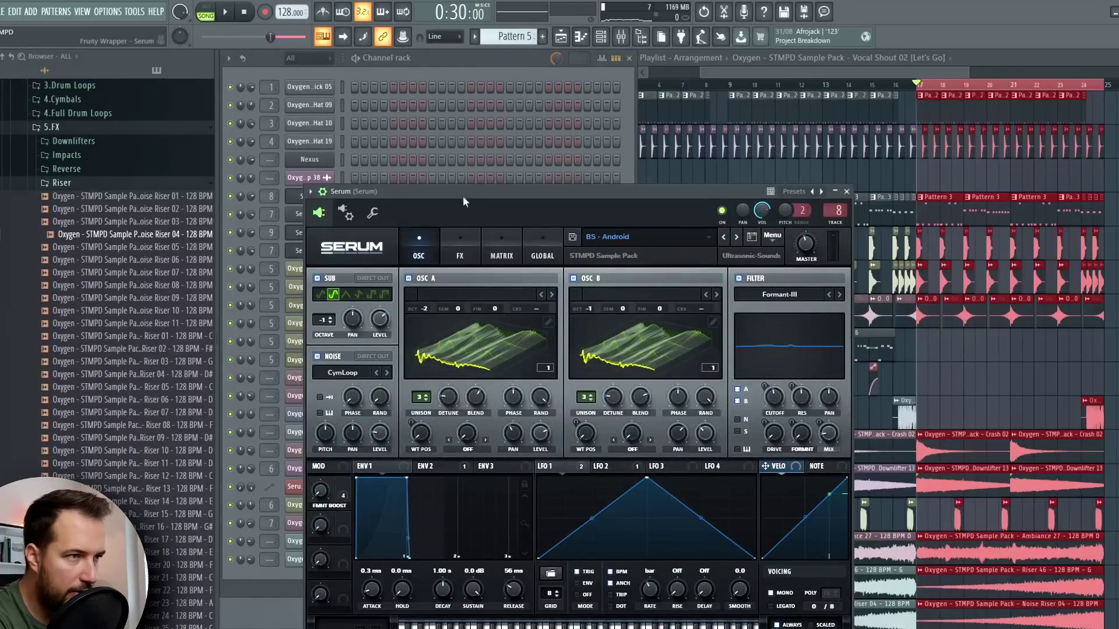
pyautogui.moveTo(463, 198); pyautogui.dragTo(449, 123)
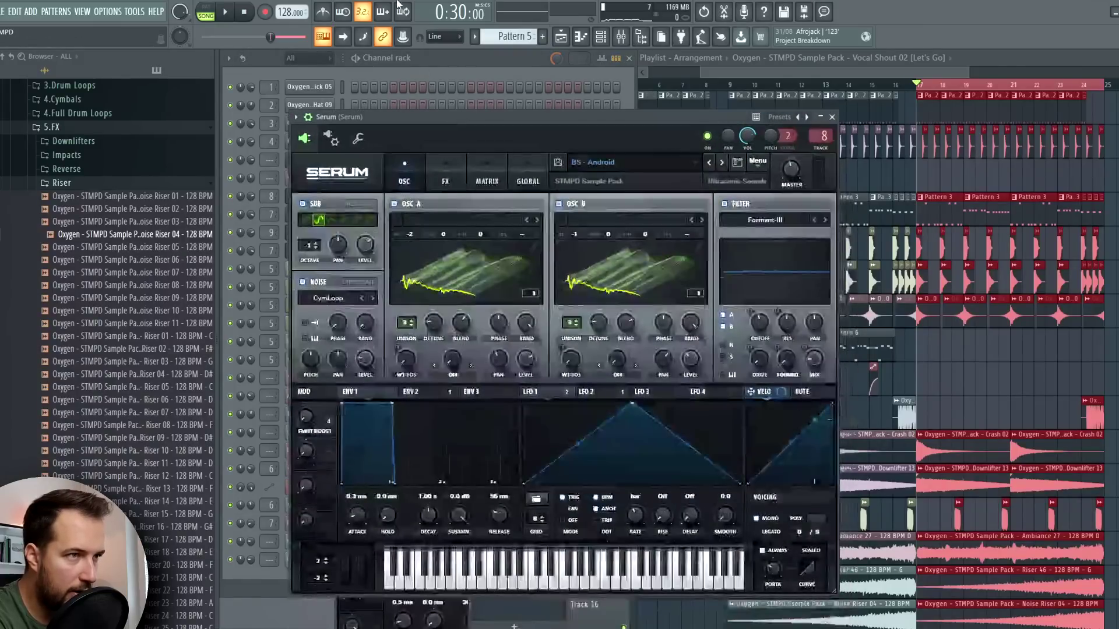
pyautogui.click(409, 37)
pyautogui.click(455, 100)
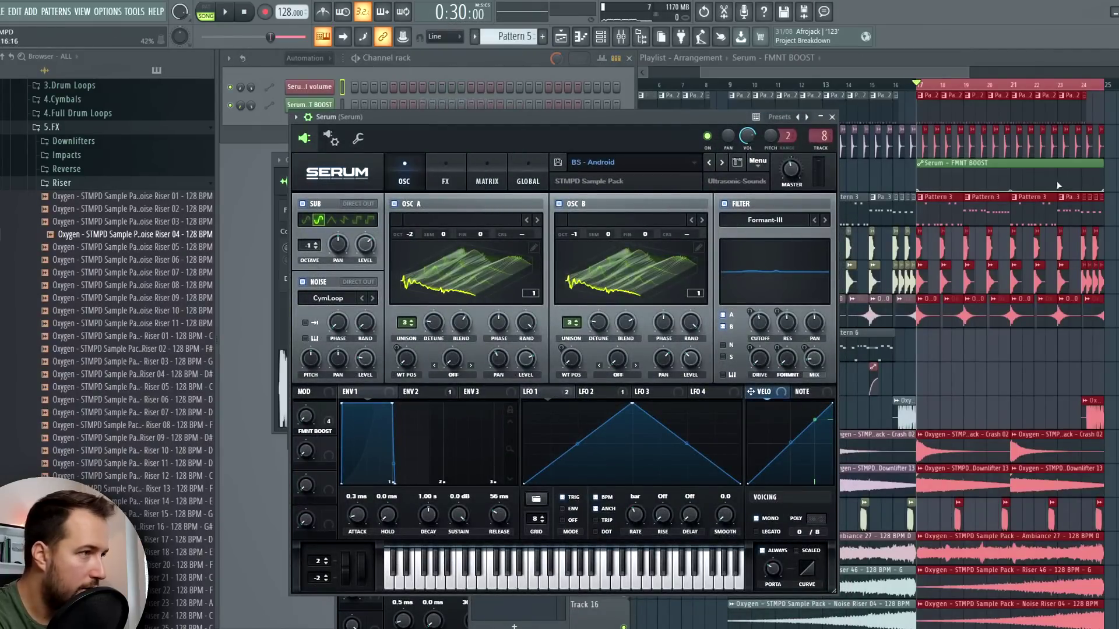
pyautogui.moveTo(1105, 188); pyautogui.dragTo(1106, 169)
pyautogui.hotkey('ctrl', 'd')
# - Copy the Pattern 3, stab and crash clips at bar 17 on Tracks 4 to 7 to bar 25
pyautogui.scroll(-2, 1051, 107)
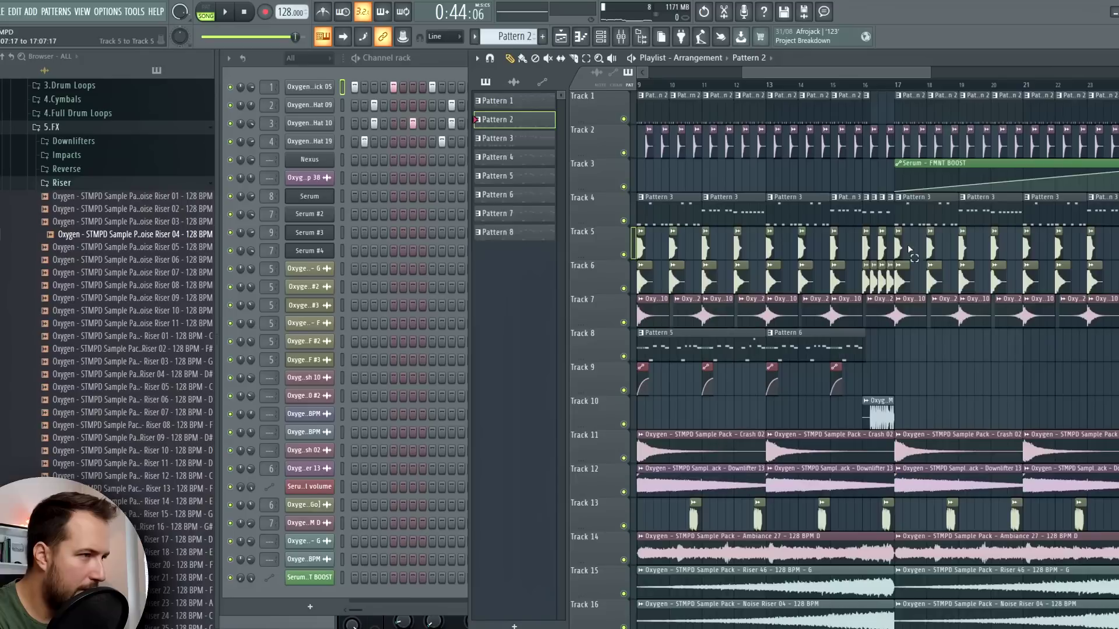
pyautogui.moveTo(896, 233); pyautogui.dragTo(903, 283)
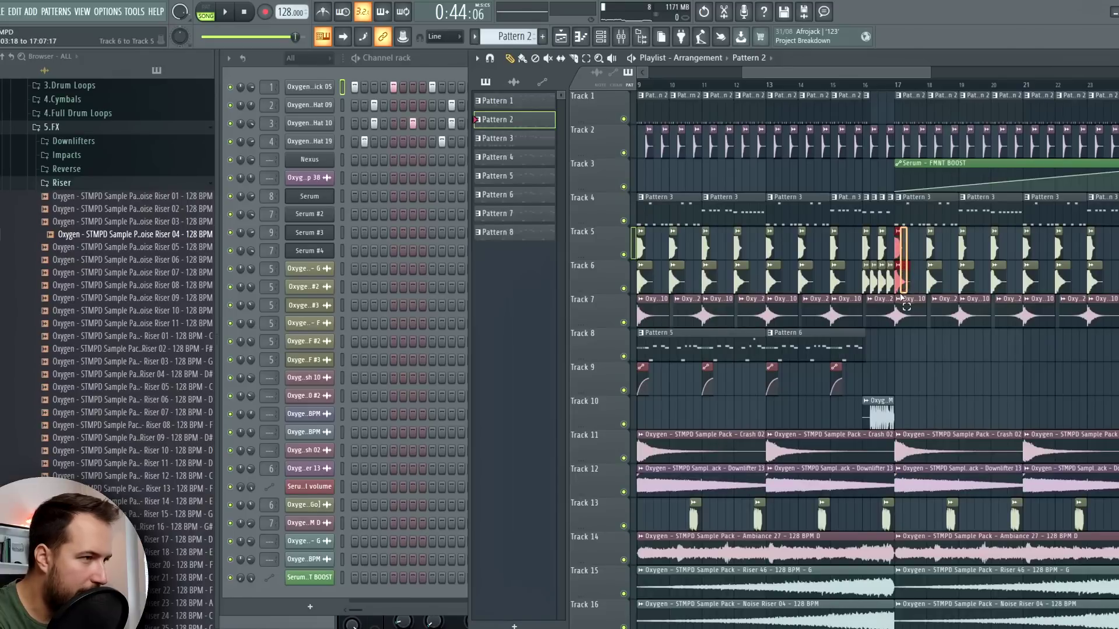
pyautogui.keyDown('shift'); pyautogui.moveTo(931, 214); pyautogui.dragTo(950, 213); pyautogui.keyUp('shift')
pyautogui.hscroll(4, 931, 214)
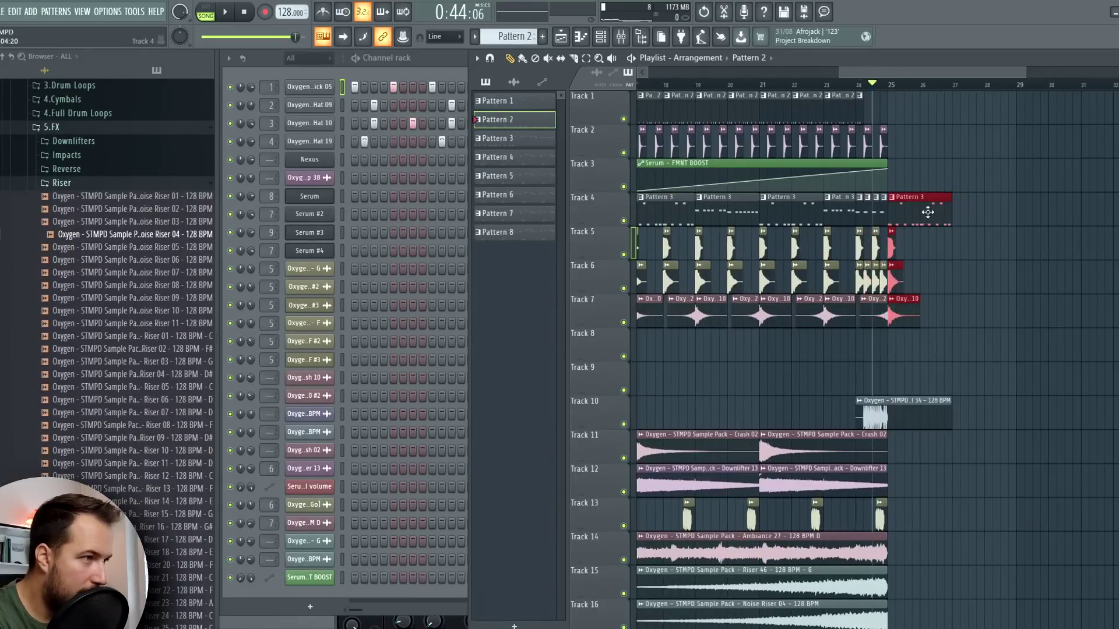
pyautogui.scroll(4, 918, 87)
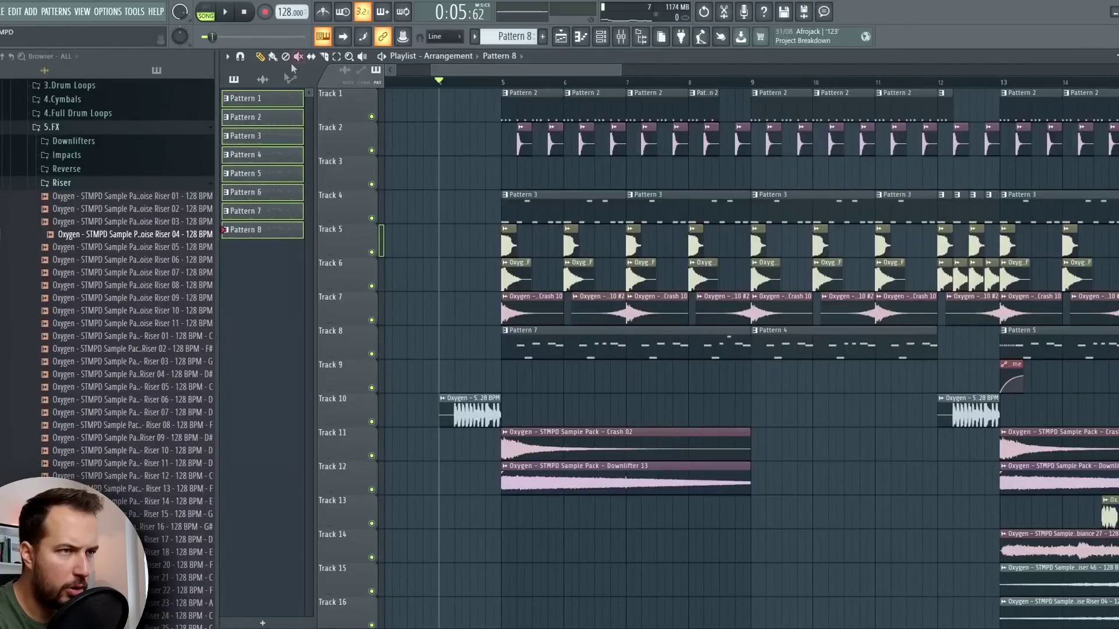
# - Recolor all eight selected patterns with a gradient from blue to purple
pyautogui.rightClick(266, 96)
pyautogui.click(291, 152)
pyautogui.click(440, 218)
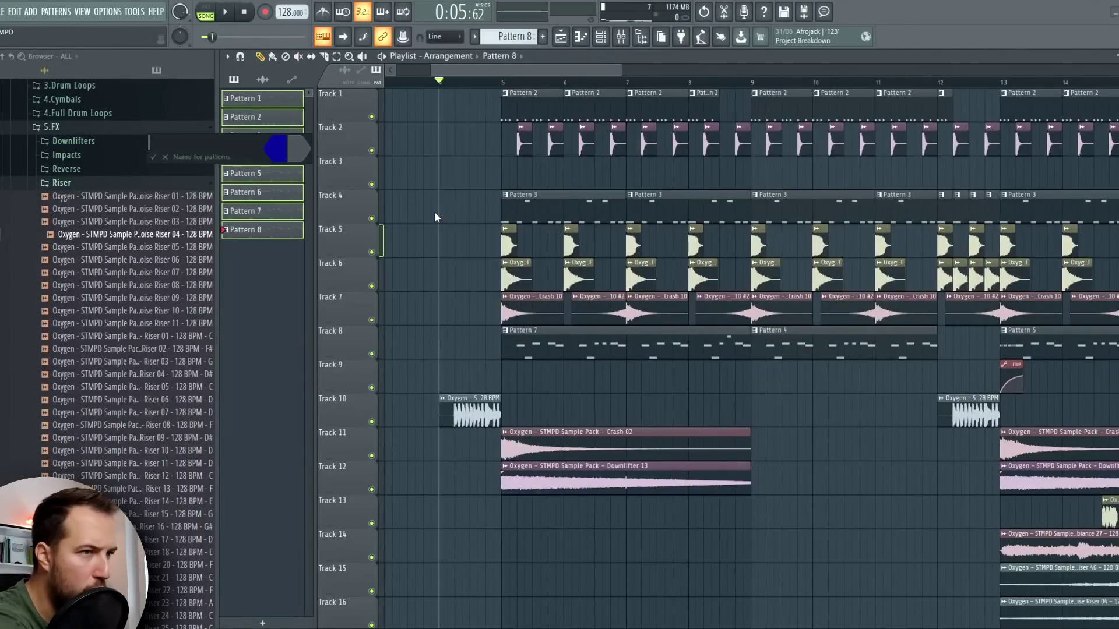
pyautogui.press('Return')
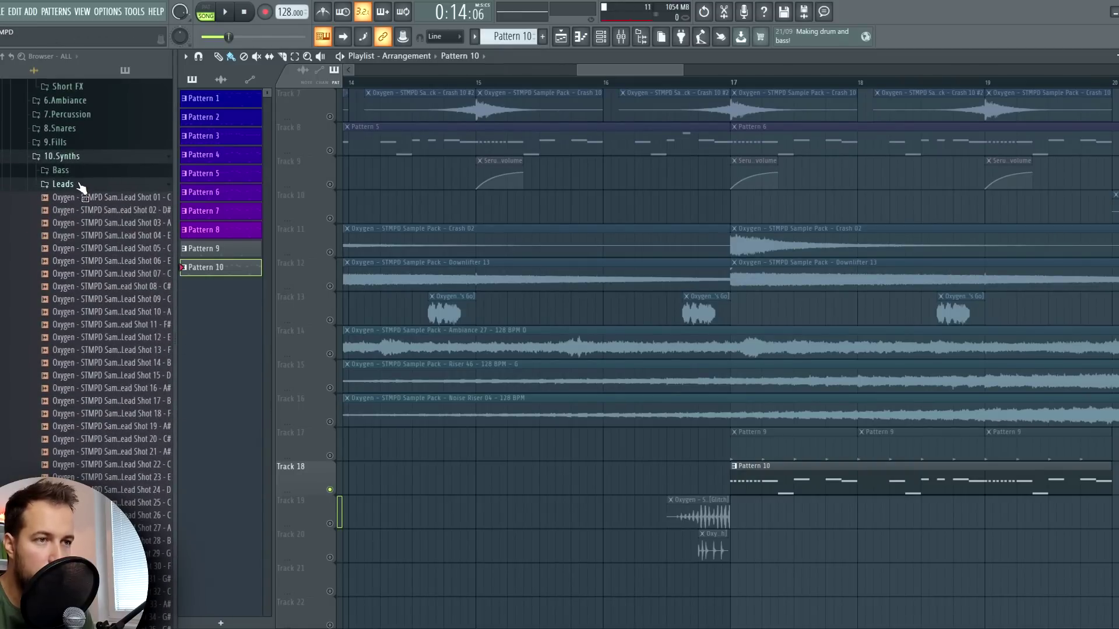
# - Browse the lead shots in the sample pack's 10.Synths folder
pyautogui.scroll(-6, 87, 349)
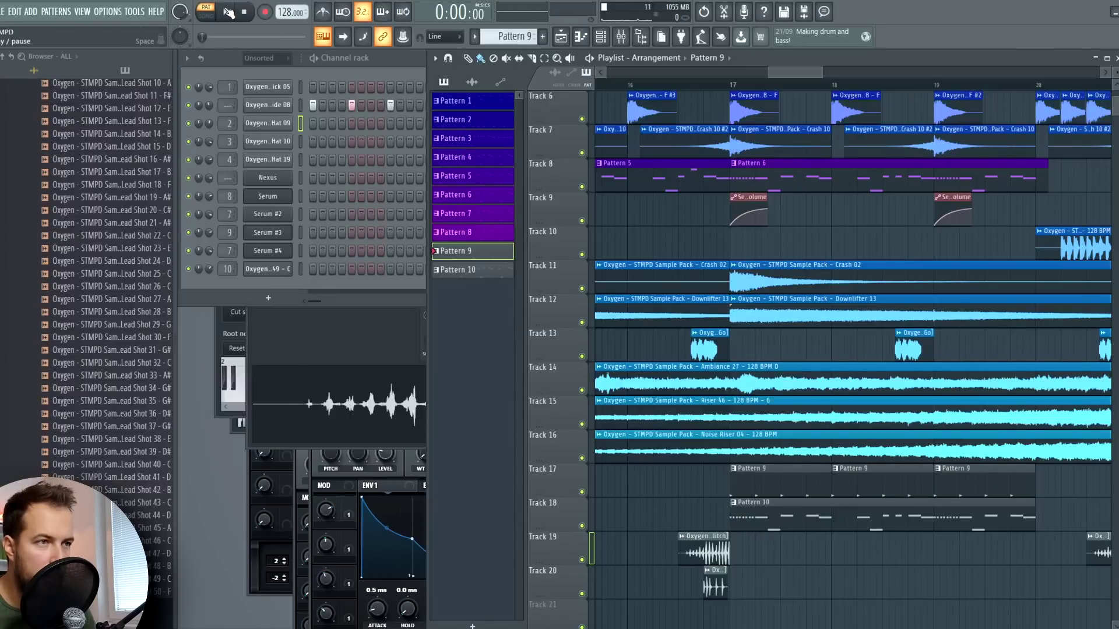
# - Look through the Oxygen STMPD sample pack's category folders, including 1.Kicks, 3.Drum Loops and 5.FX
pyautogui.click(390, 62)
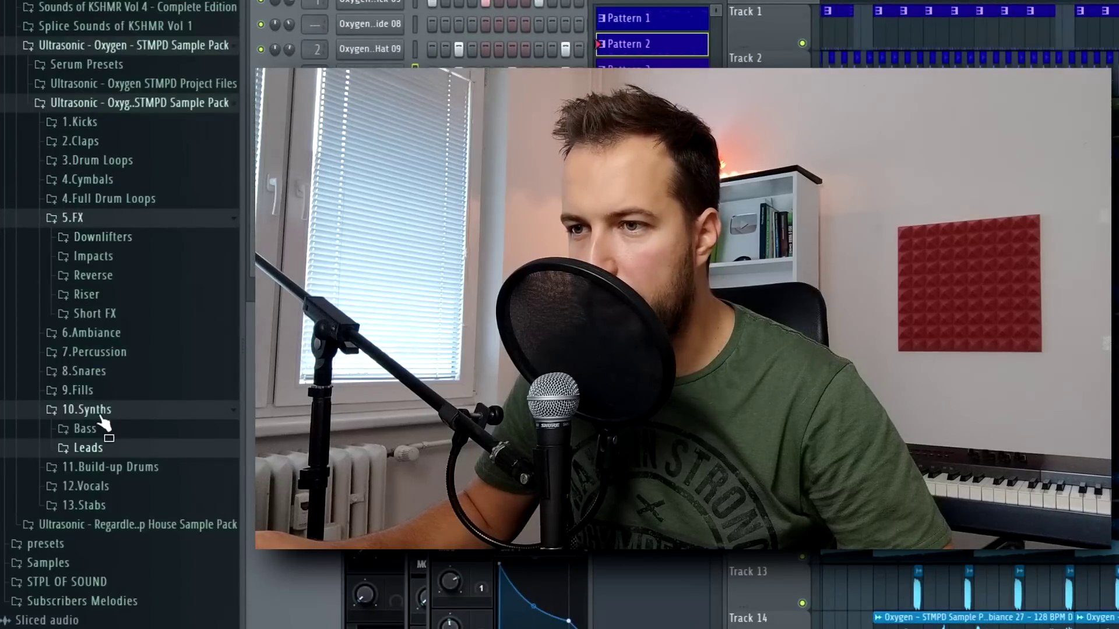
pyautogui.click(104, 408)
pyautogui.click(106, 256)
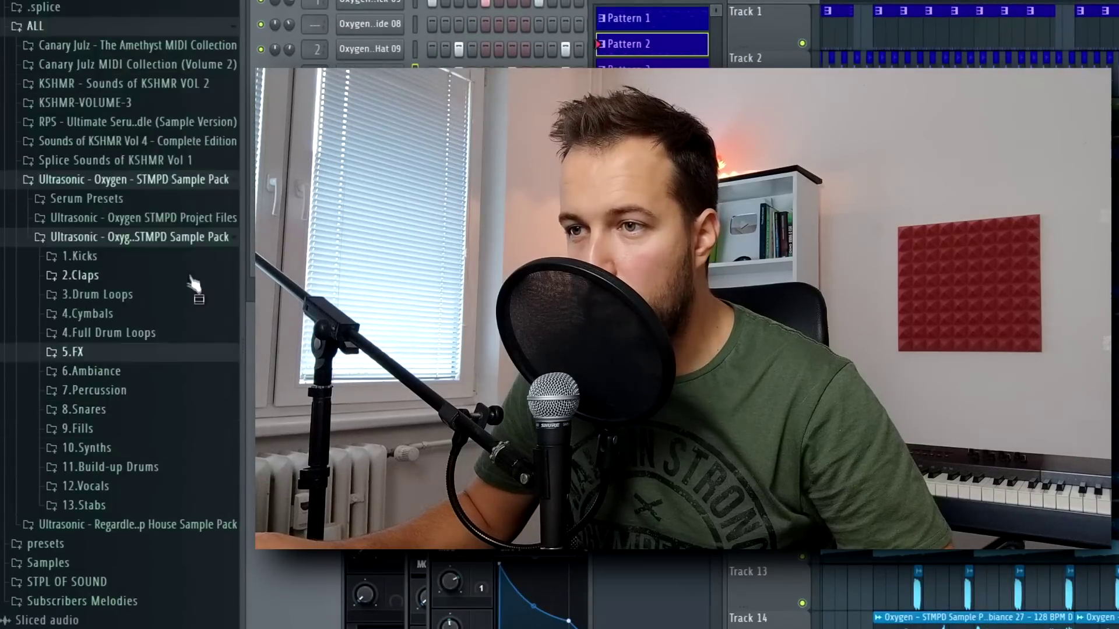
pyautogui.click(170, 256)
pyautogui.scroll(-10, 197, 314)
pyautogui.scroll(10, 197, 313)
pyautogui.click(168, 259)
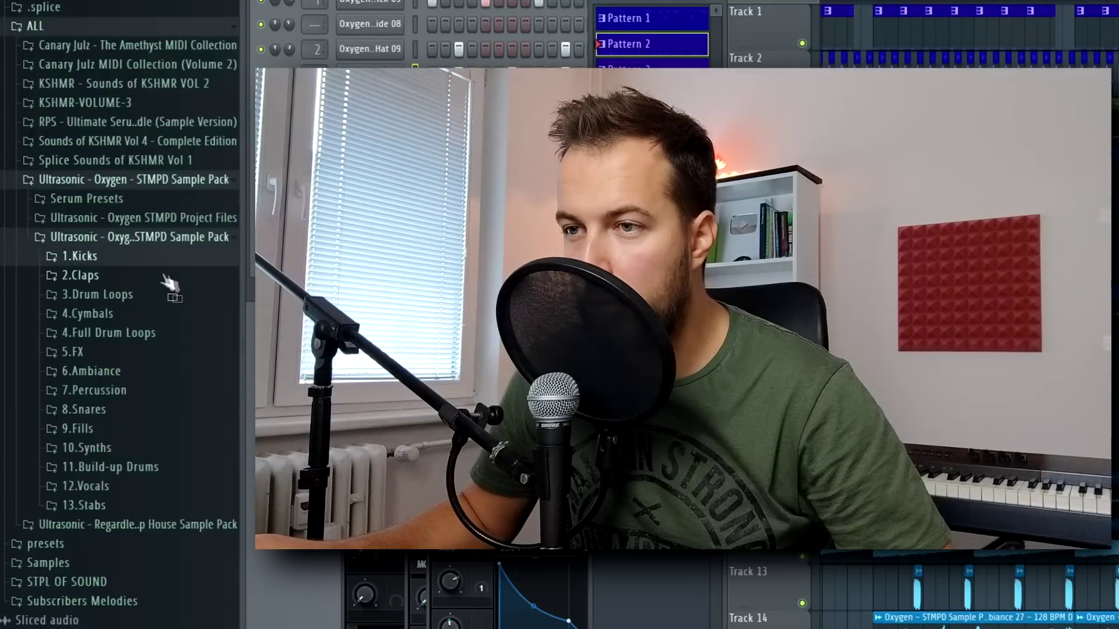
pyautogui.click(122, 294)
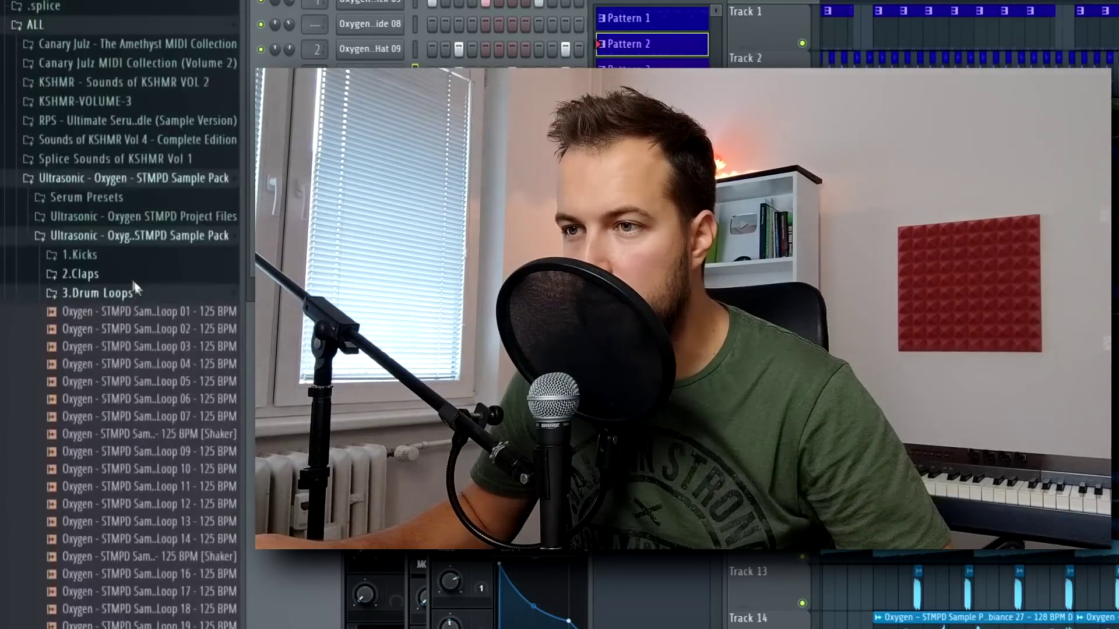
pyautogui.click(134, 288)
pyautogui.click(131, 350)
pyautogui.click(105, 256)
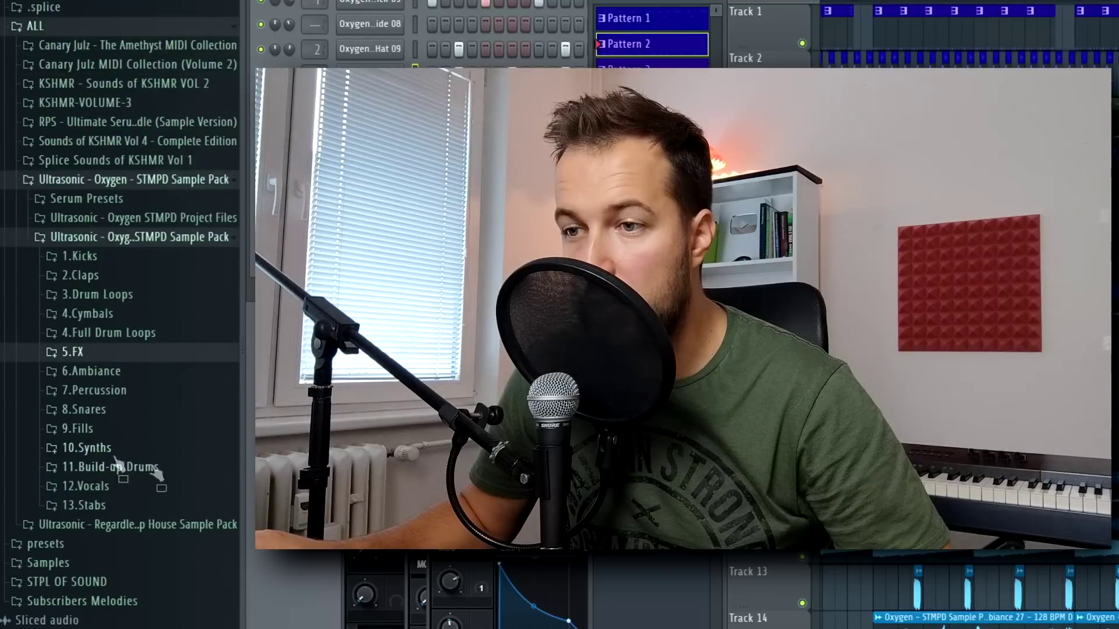
# - Examine the Oxygen STMPD Project Files folder and the contents of its Tonight project
pyautogui.click(116, 218)
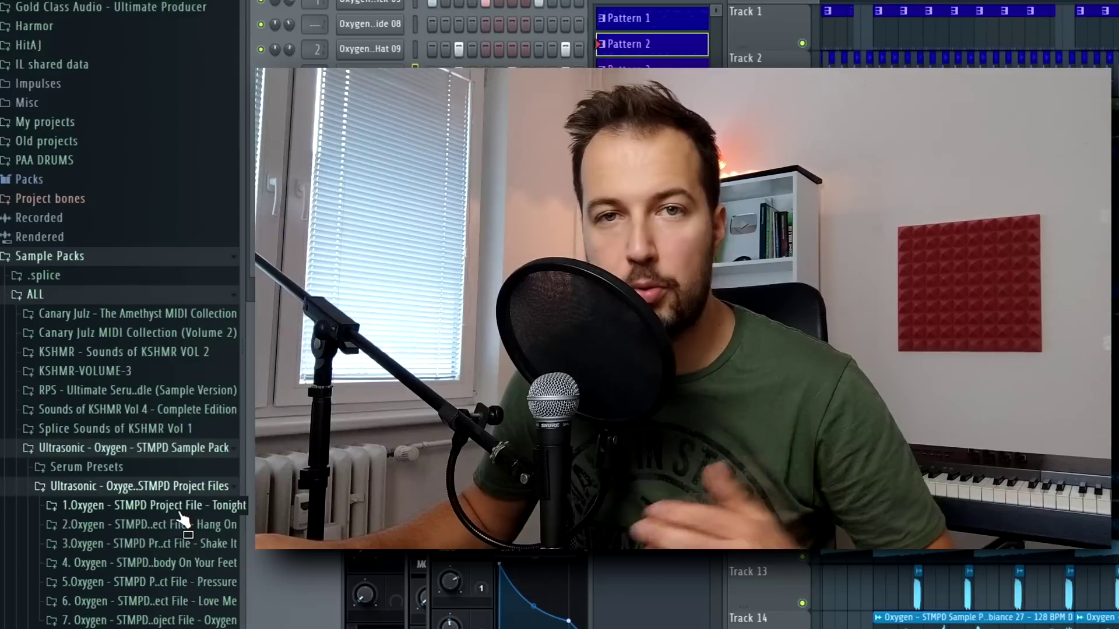
pyautogui.click(180, 514)
pyautogui.scroll(-6, 190, 519)
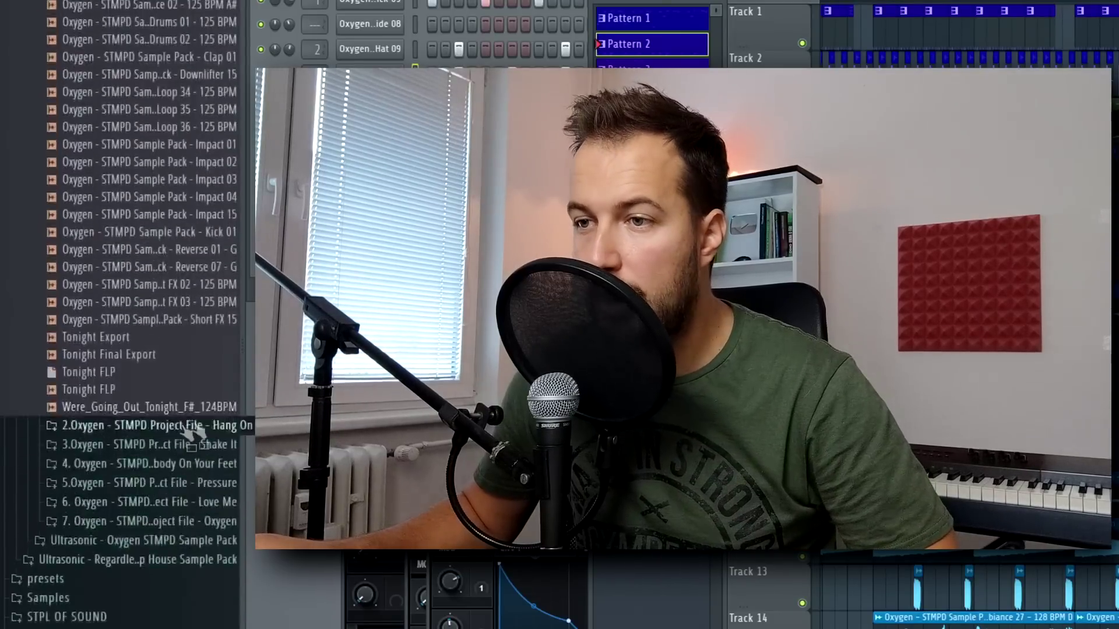
pyautogui.scroll(5, 190, 425)
# - Examine the preset category folders inside the sample pack's Serum Presets folder
pyautogui.click(114, 269)
pyautogui.click(122, 332)
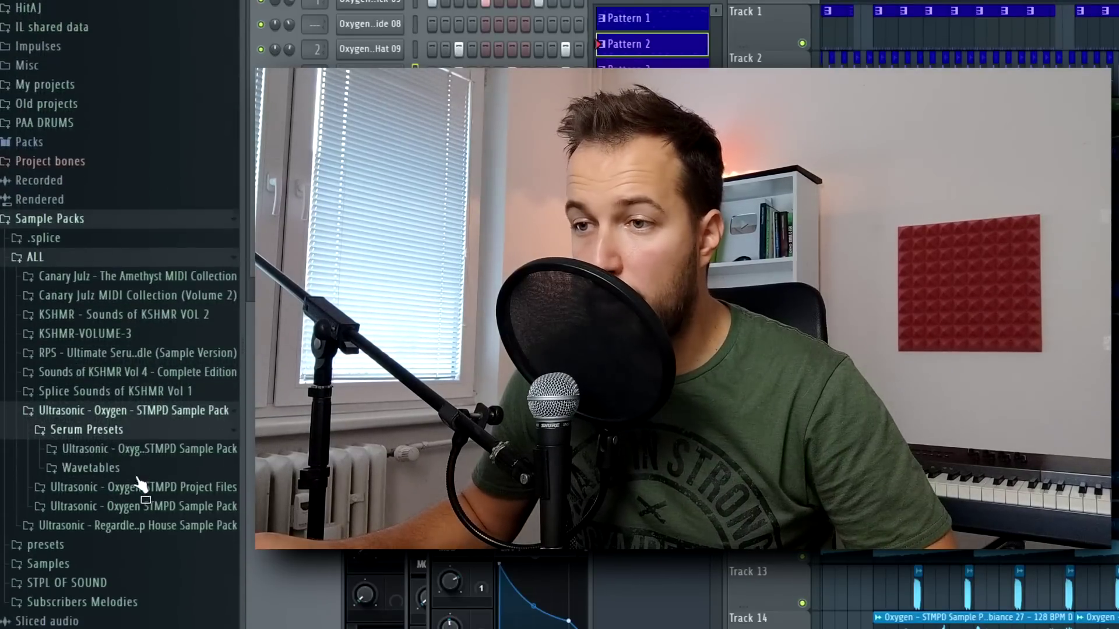
pyautogui.scroll(-2, 145, 457)
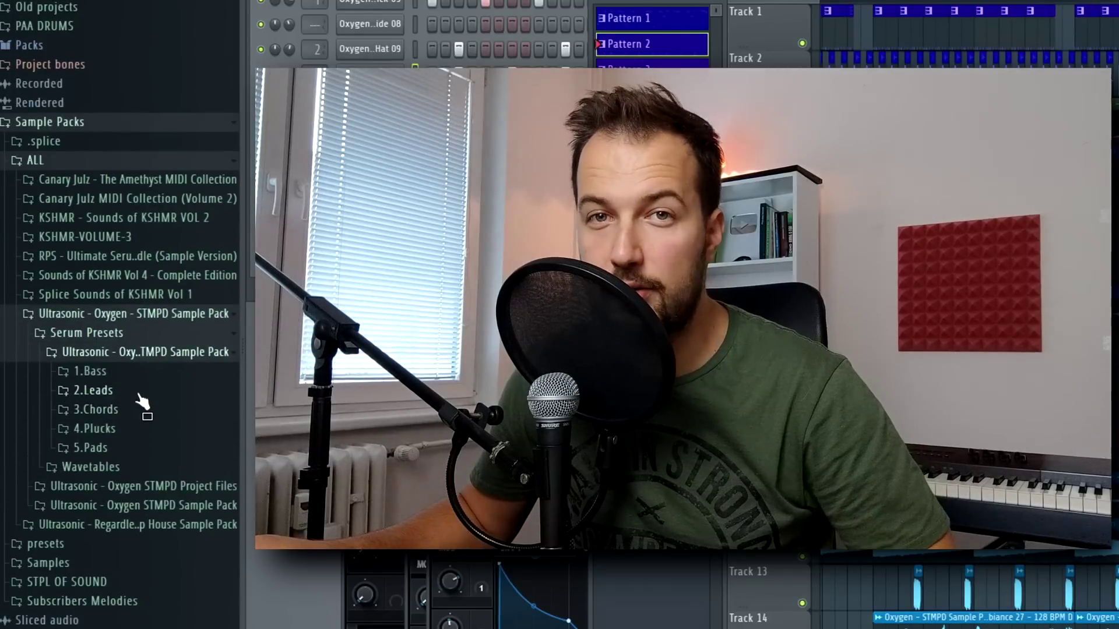